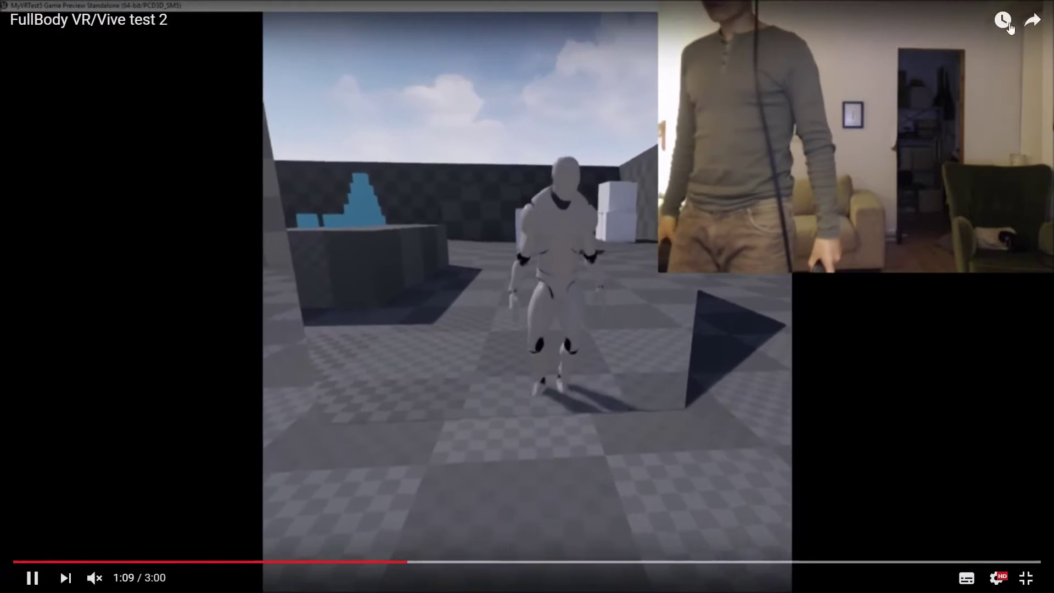
# Leave the full-screen YouTube video, close its browser window and switch to the Unreal Project Browser
pyautogui.click(888, 45)
pyautogui.press('Escape')
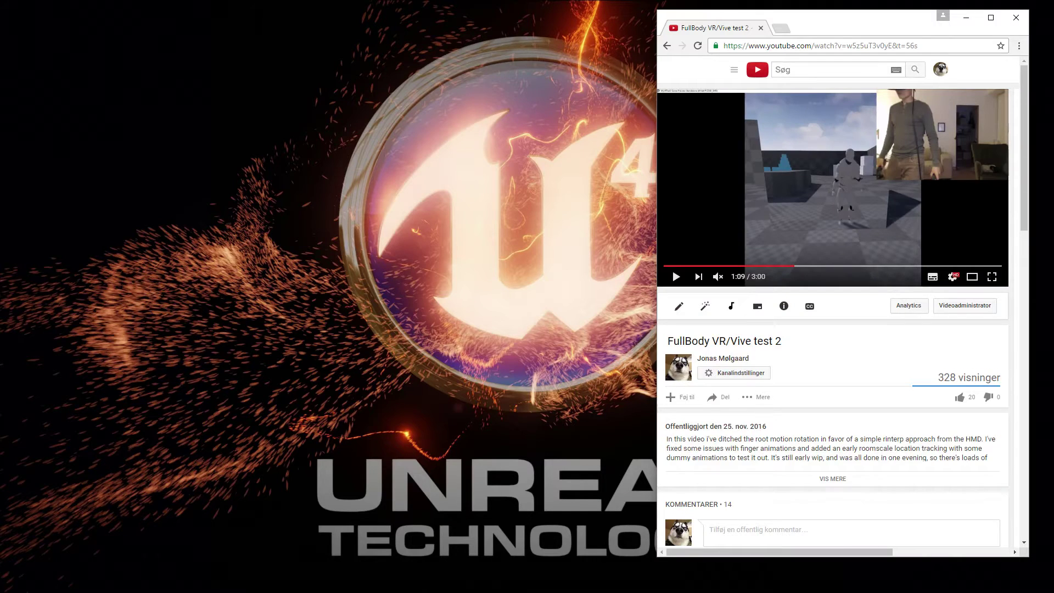
pyautogui.hotkey('alt', 'Tab')
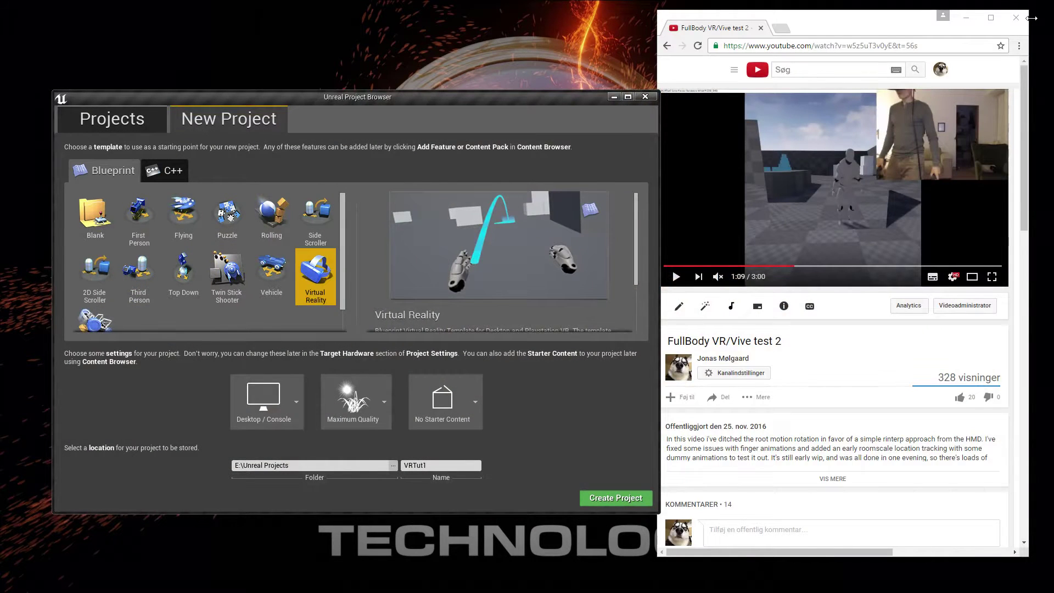
pyautogui.click(1022, 21)
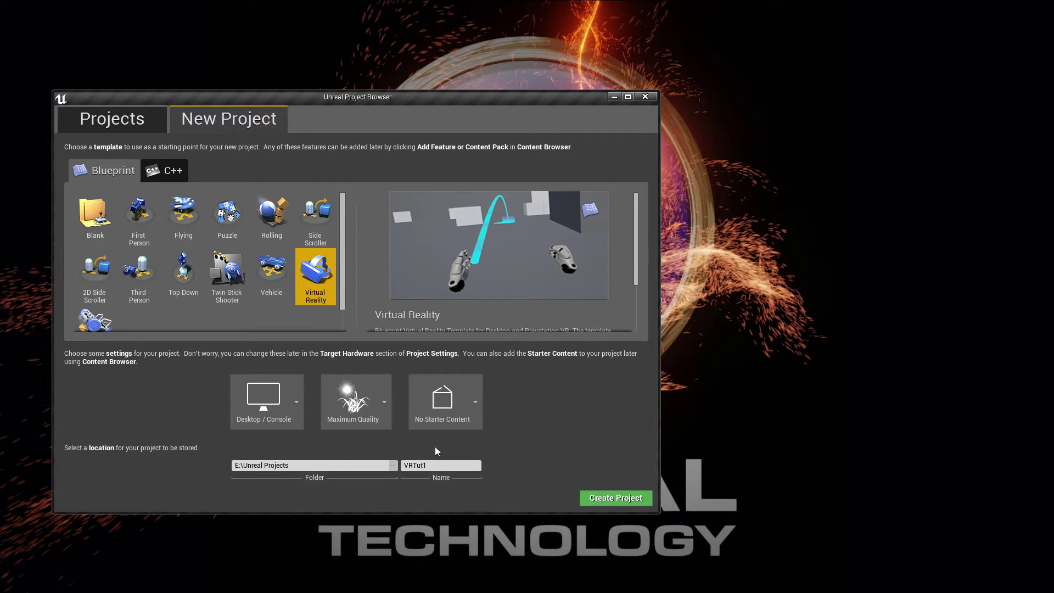
# Create the Blueprint Virtual Reality project VRTut1 and the Third Person project MyThirdperson in E:\Unreal Projects, both without starter content
pyautogui.click(592, 500)
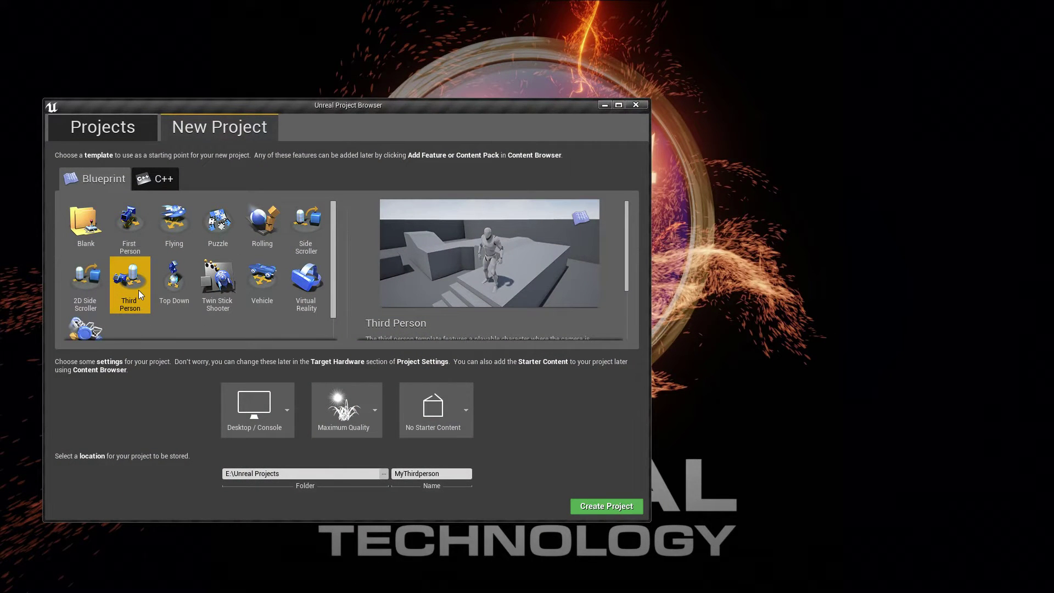
pyautogui.click(607, 505)
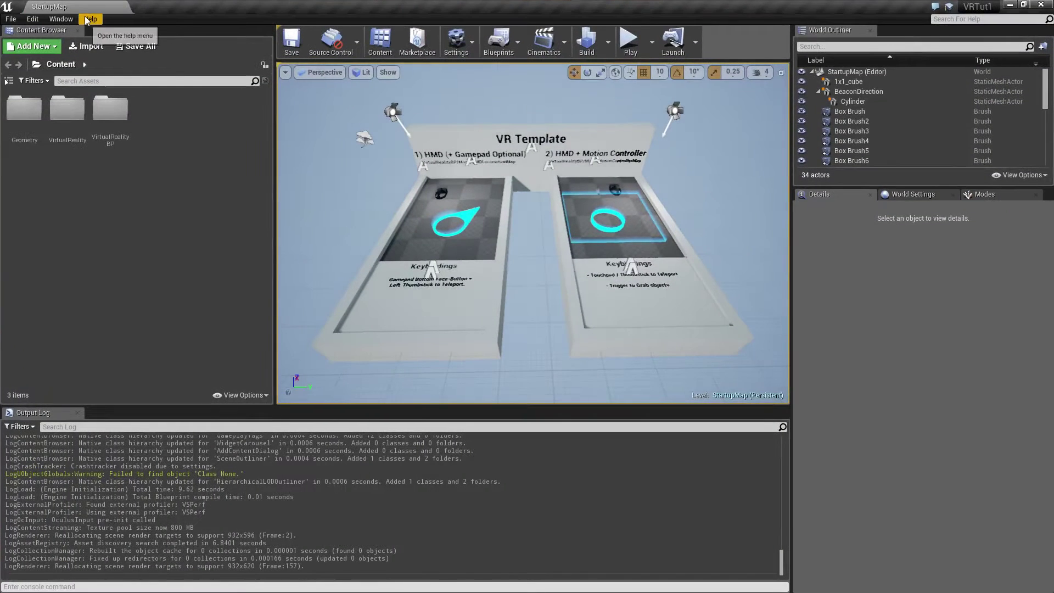
# Check the Unreal Editor version in the VRTut1 project's About information and close it
pyautogui.click(90, 19)
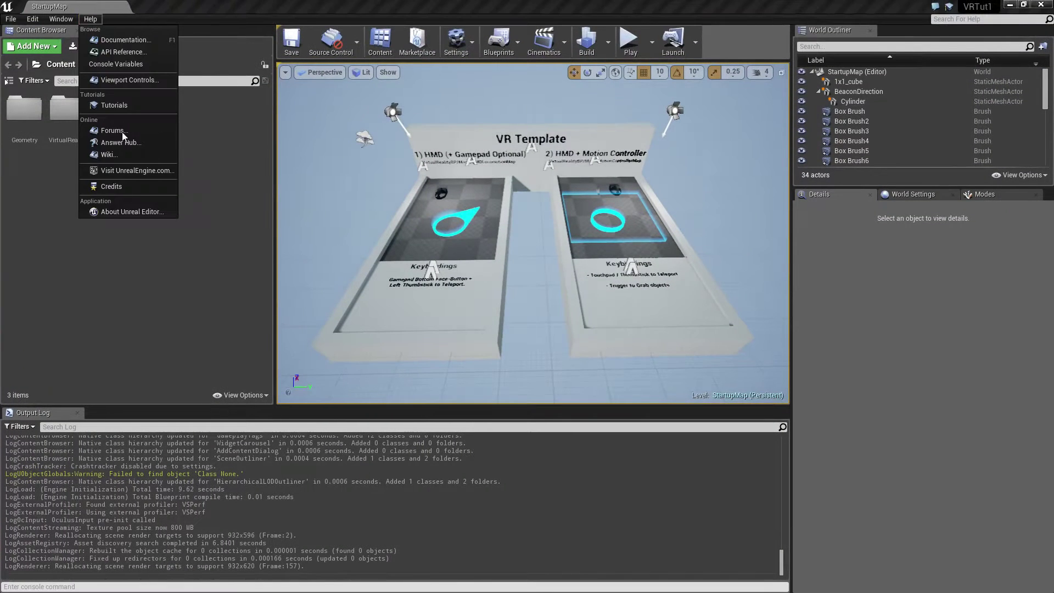
pyautogui.click(113, 213)
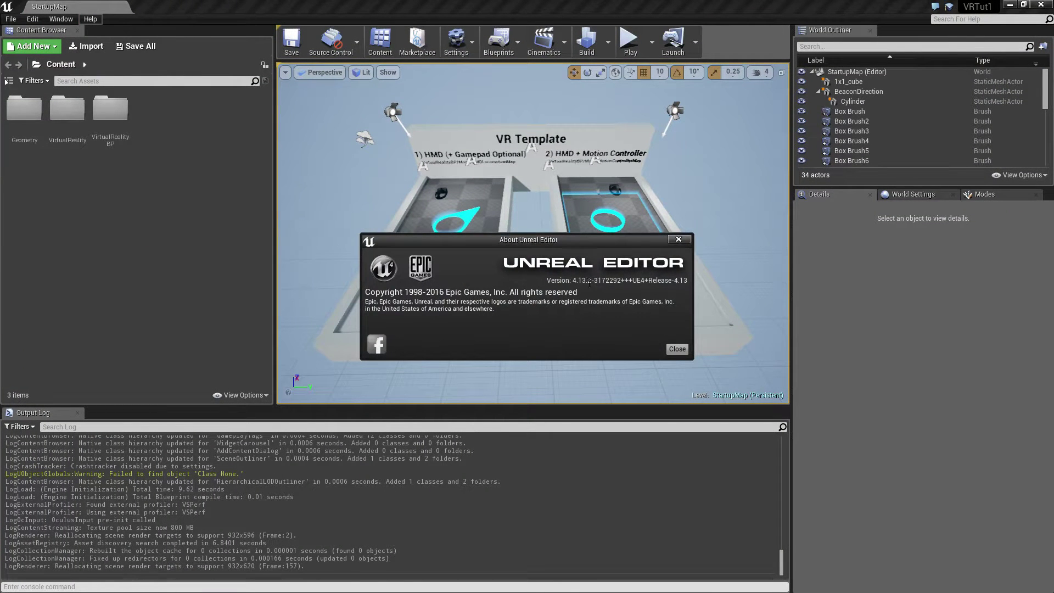
pyautogui.click(683, 350)
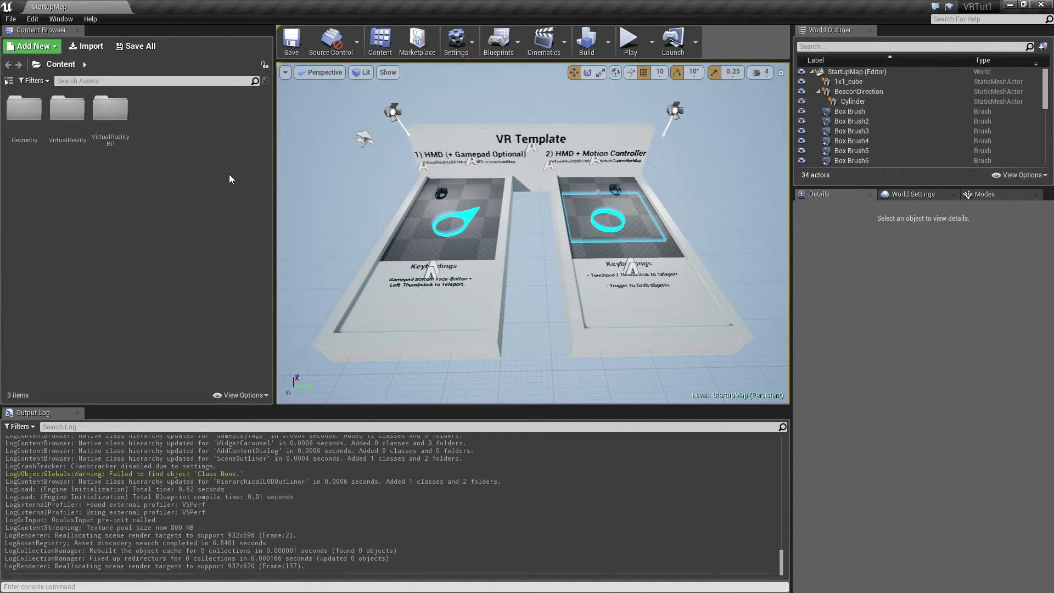
# Show the Content Browser's folder tree and set the project's Editor Startup Map to MotionControllerMap
pyautogui.click(9, 82)
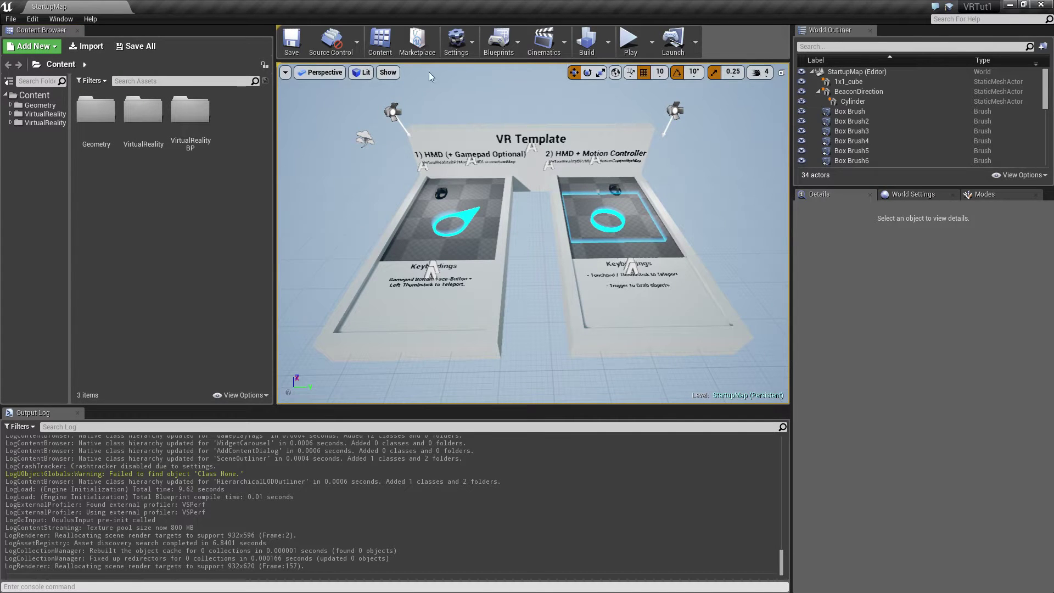
pyautogui.click(457, 44)
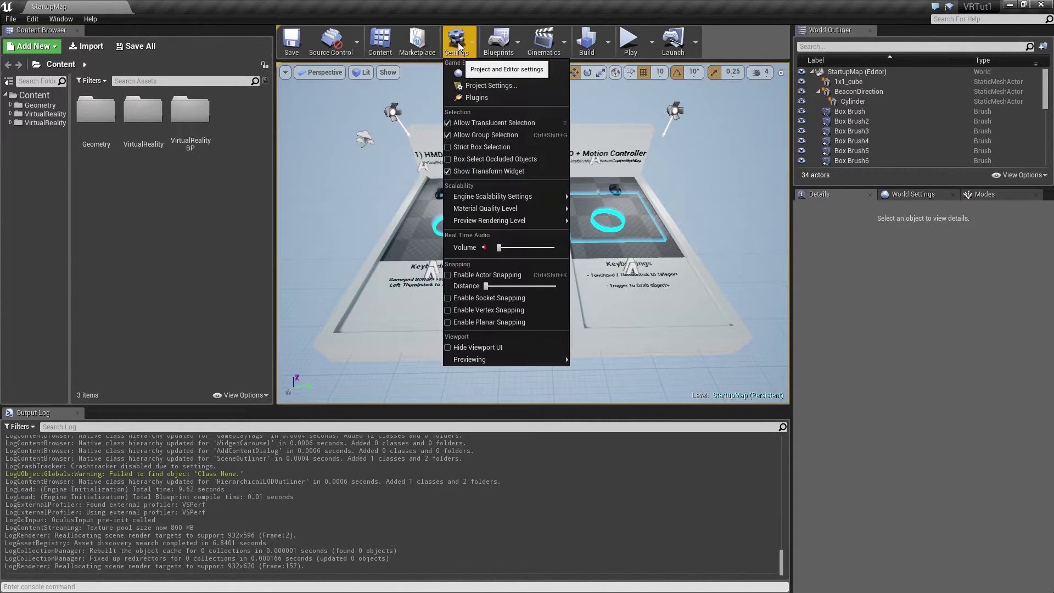
pyautogui.click(473, 85)
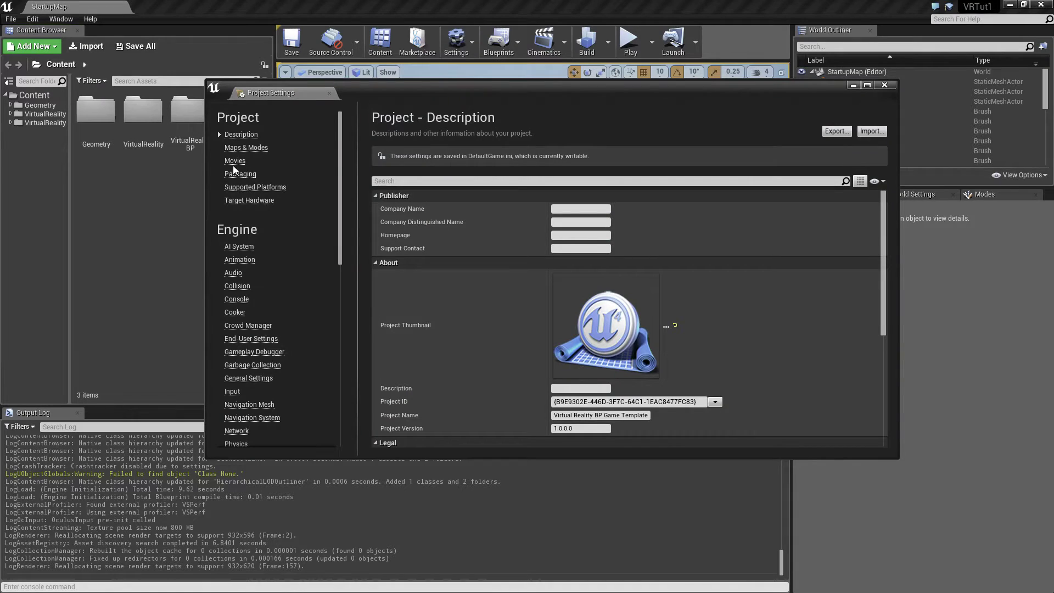
pyautogui.click(242, 148)
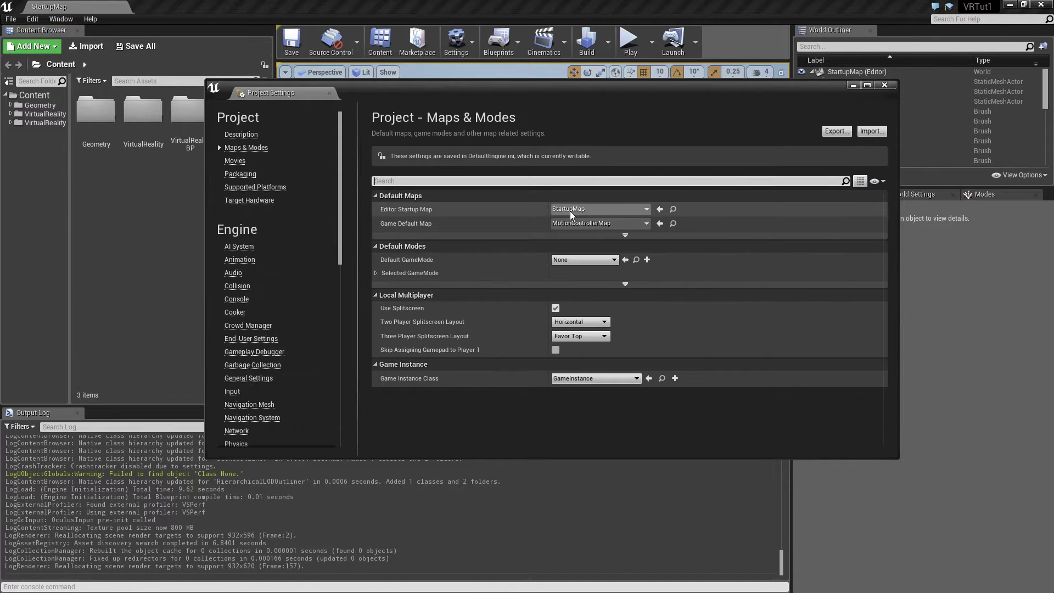
pyautogui.click(591, 209)
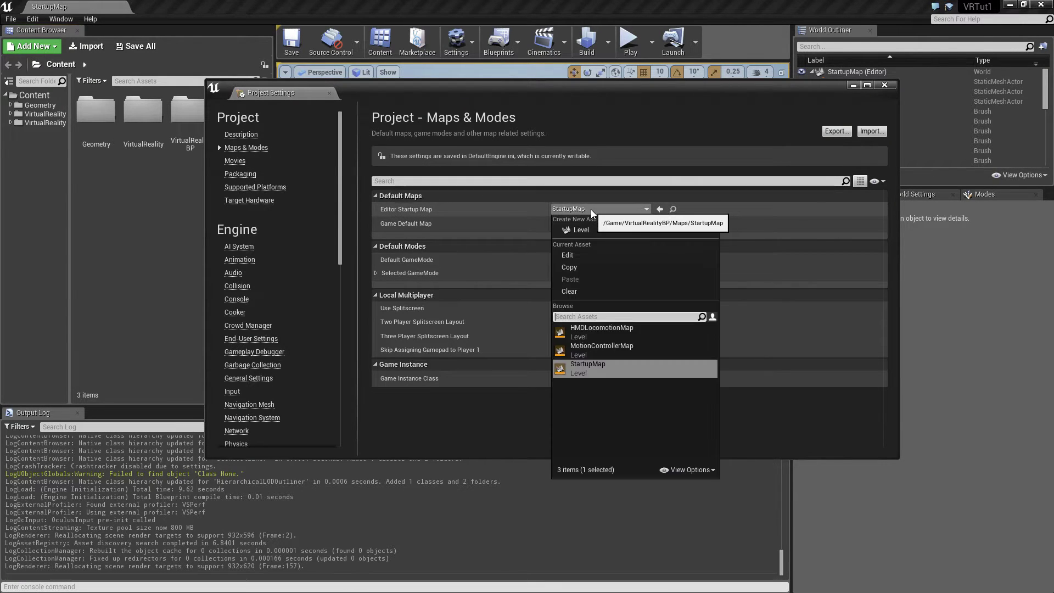
pyautogui.click(600, 350)
pyautogui.click(884, 85)
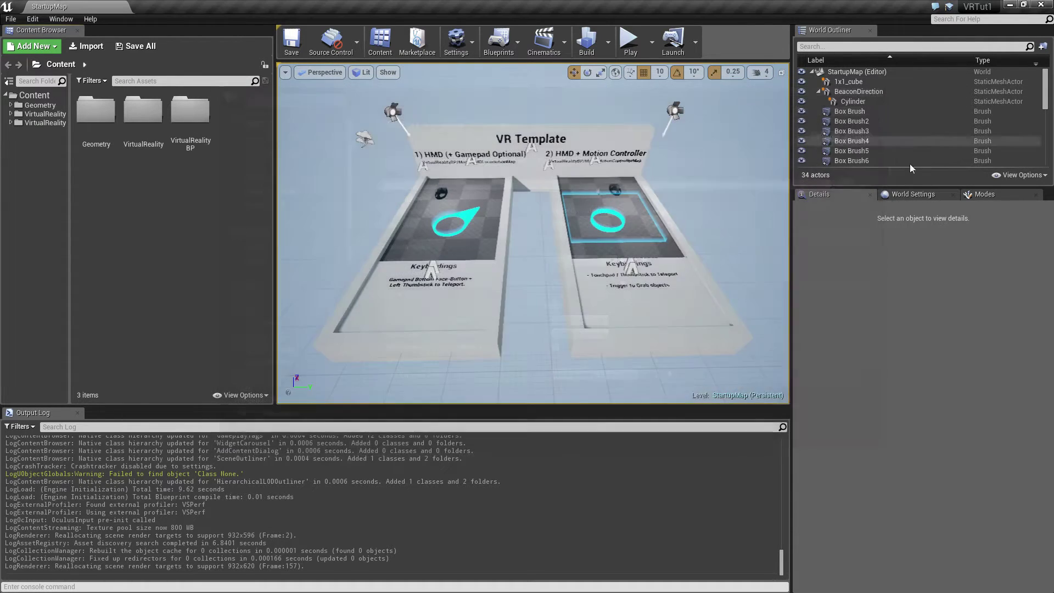
# Open the MotionControllerMap level from the VirtualRealityBP/Maps folder
pyautogui.click(10, 122)
pyautogui.click(39, 141)
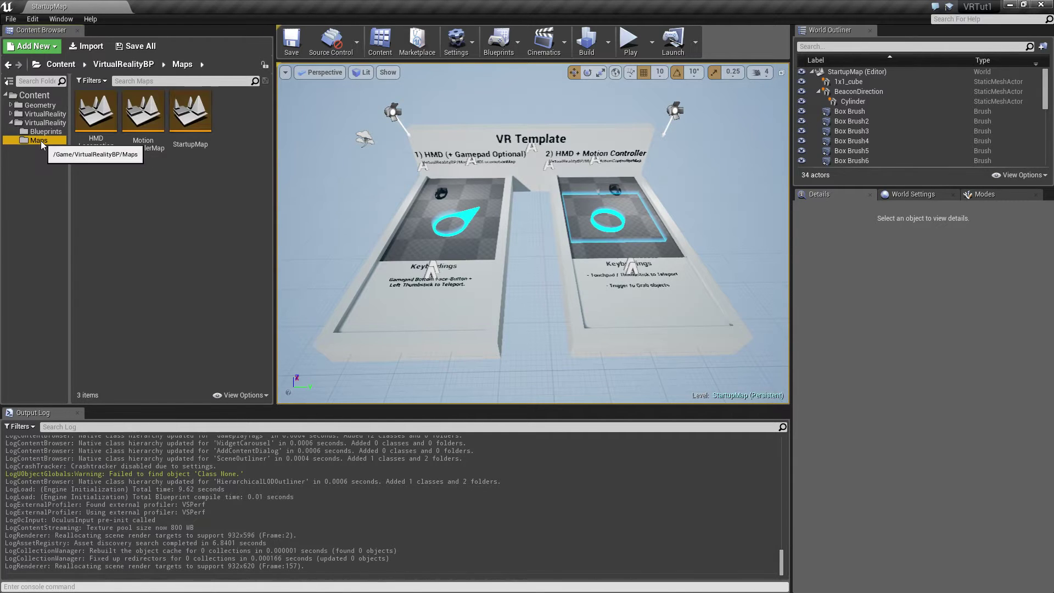
pyautogui.doubleClick(150, 123)
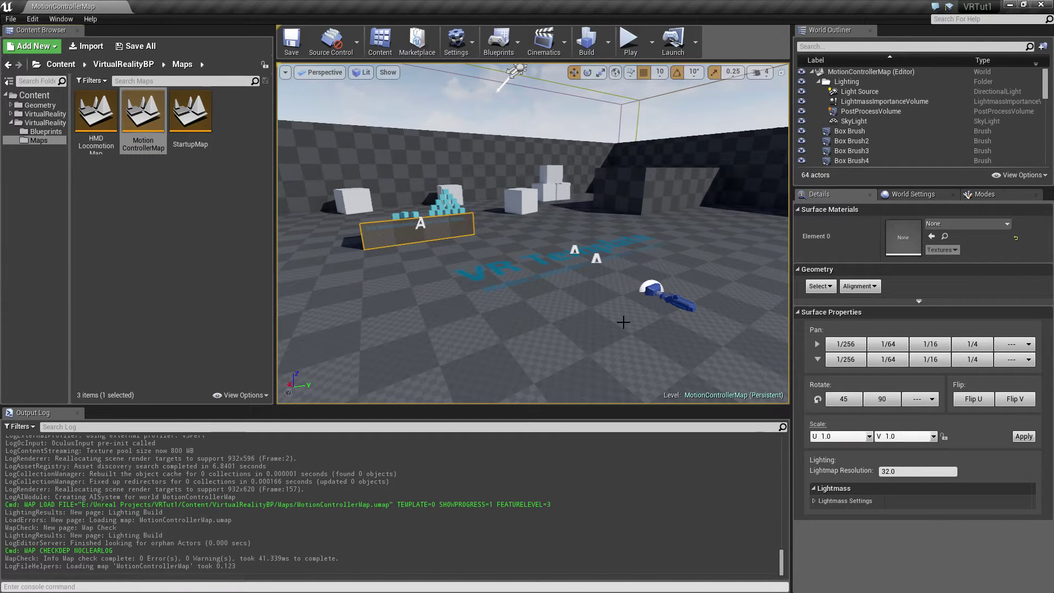
# Switch to the MyThirdperson project's editor and show its Content Browser folder tree
pyautogui.click(1010, 7)
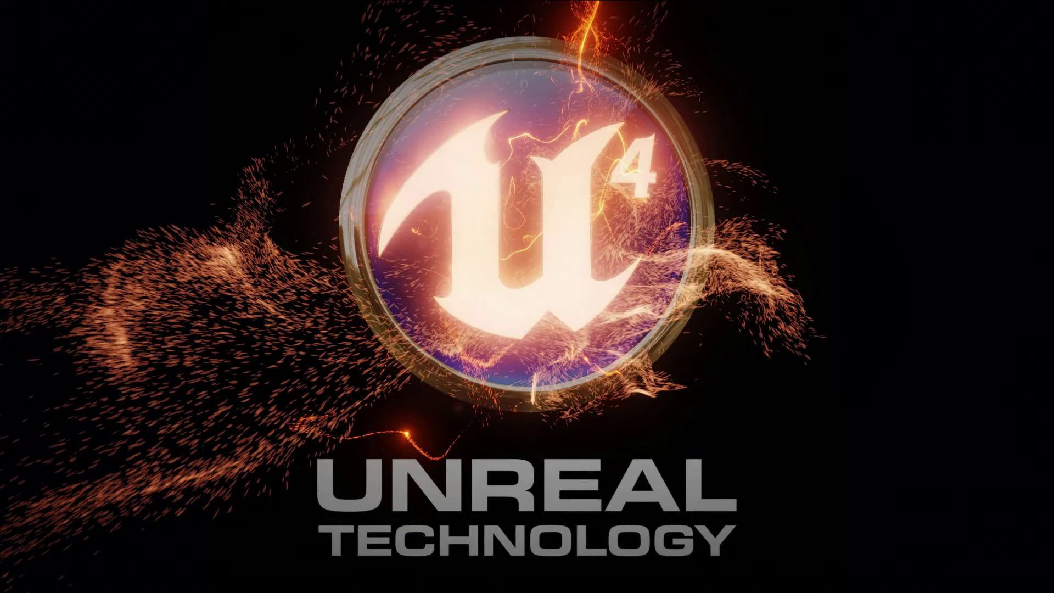
pyautogui.moveTo(0, 46); pyautogui.dragTo(324, 0)
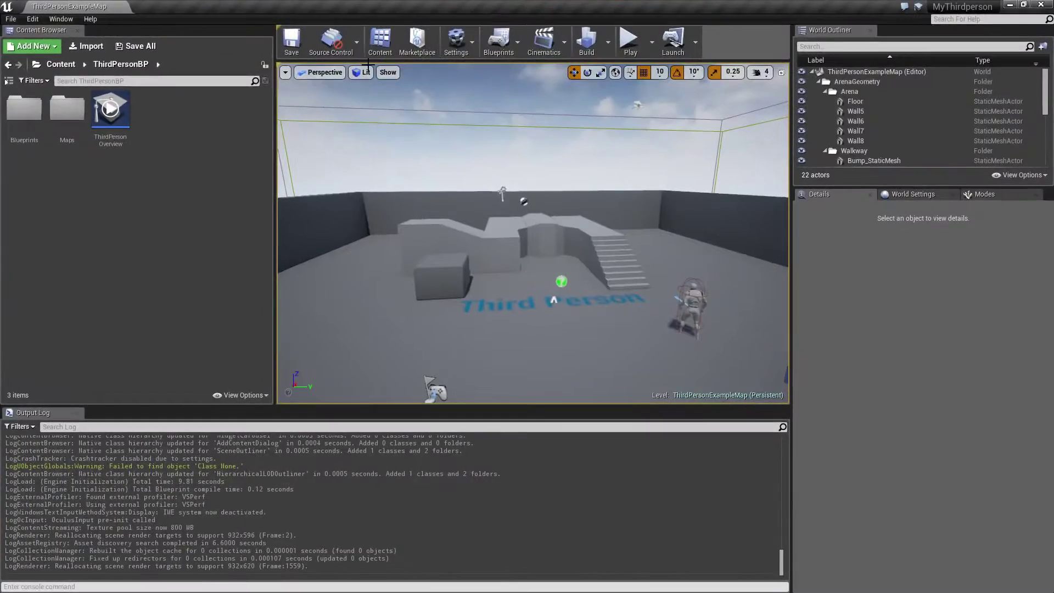
pyautogui.click(8, 80)
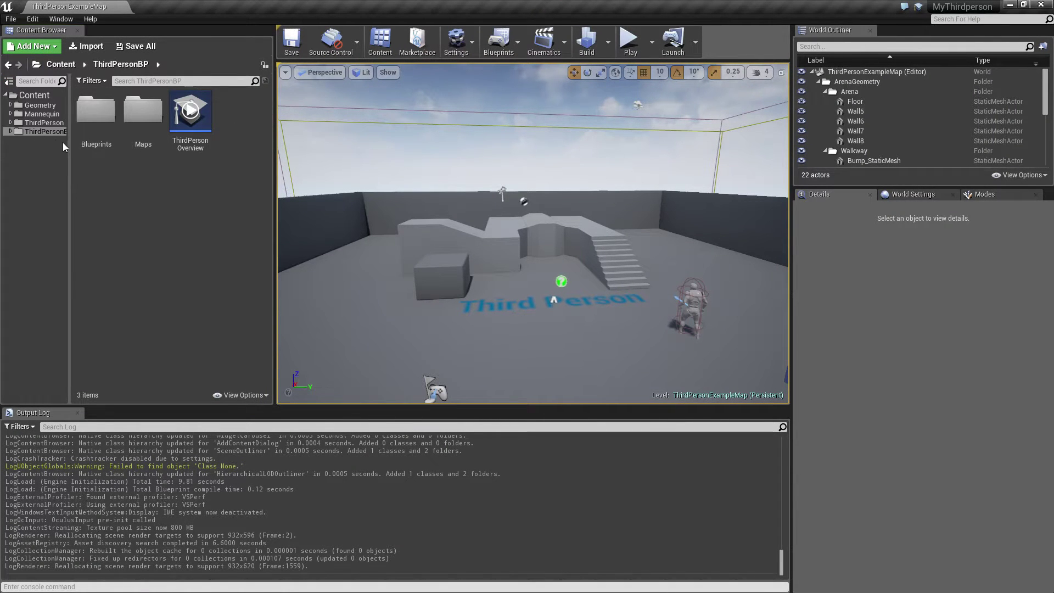
# Export the SK_Mannequin skeletal mesh from Mannequin/Character/Mesh as SK_Mannequin.FBX into the tut folder on the desktop
pyautogui.doubleClick(43, 114)
pyautogui.doubleClick(38, 132)
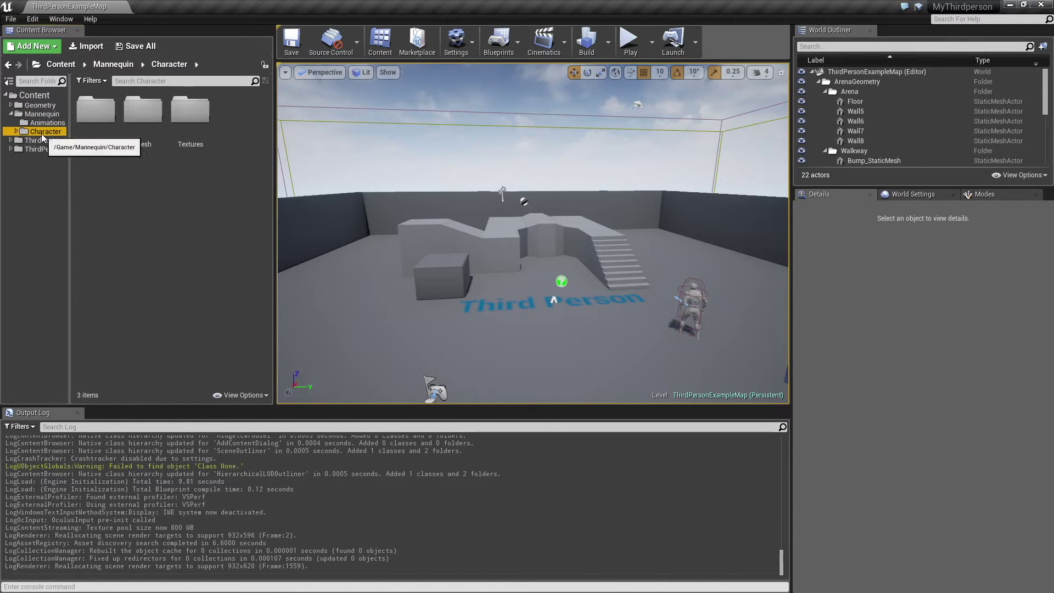
pyautogui.click(44, 149)
pyautogui.click(96, 112)
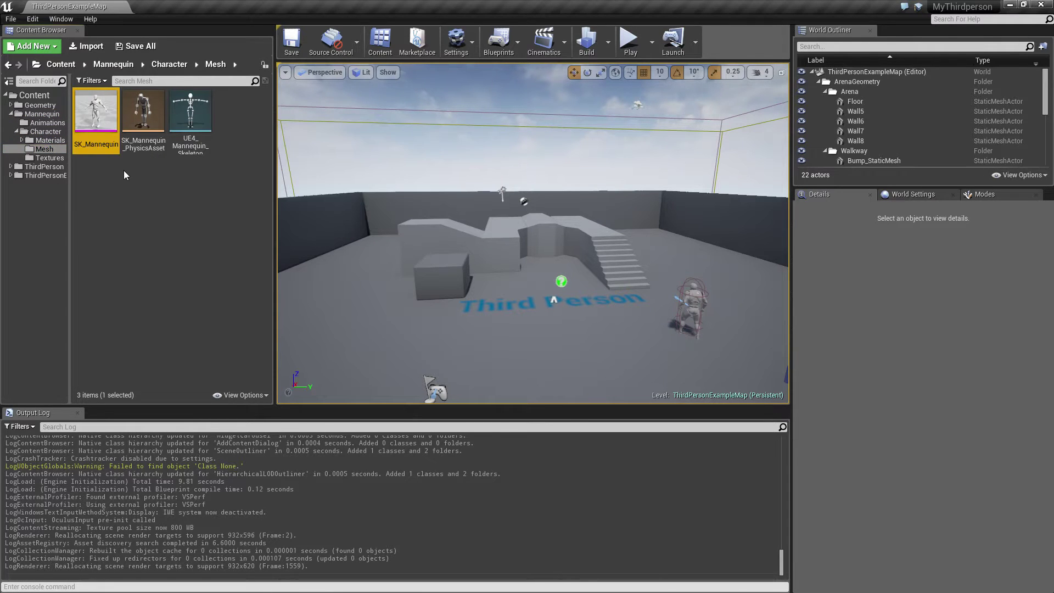
pyautogui.rightClick(101, 124)
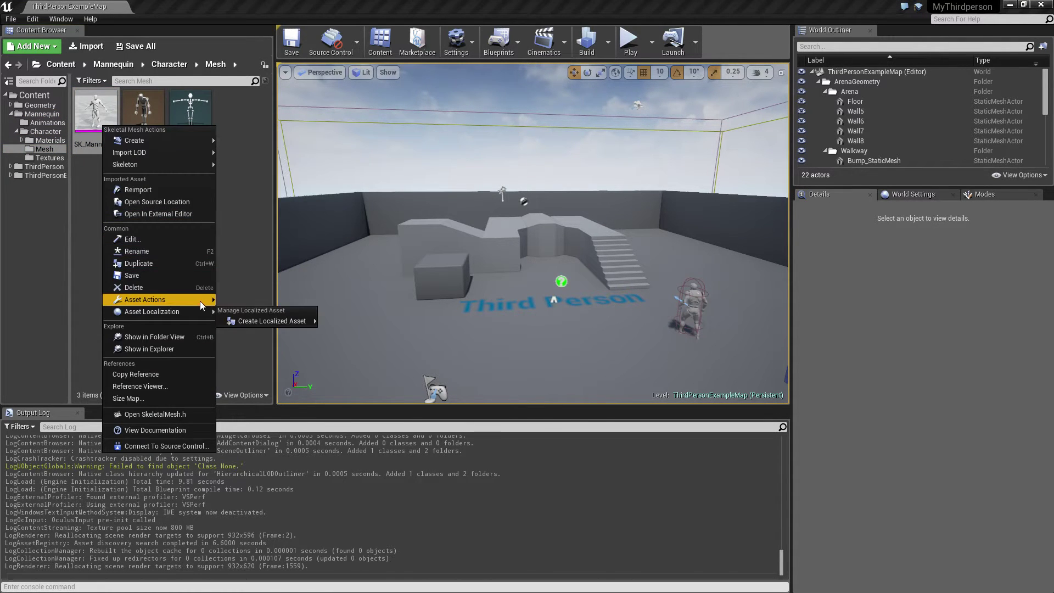
pyautogui.moveTo(200, 301)
pyautogui.click(267, 352)
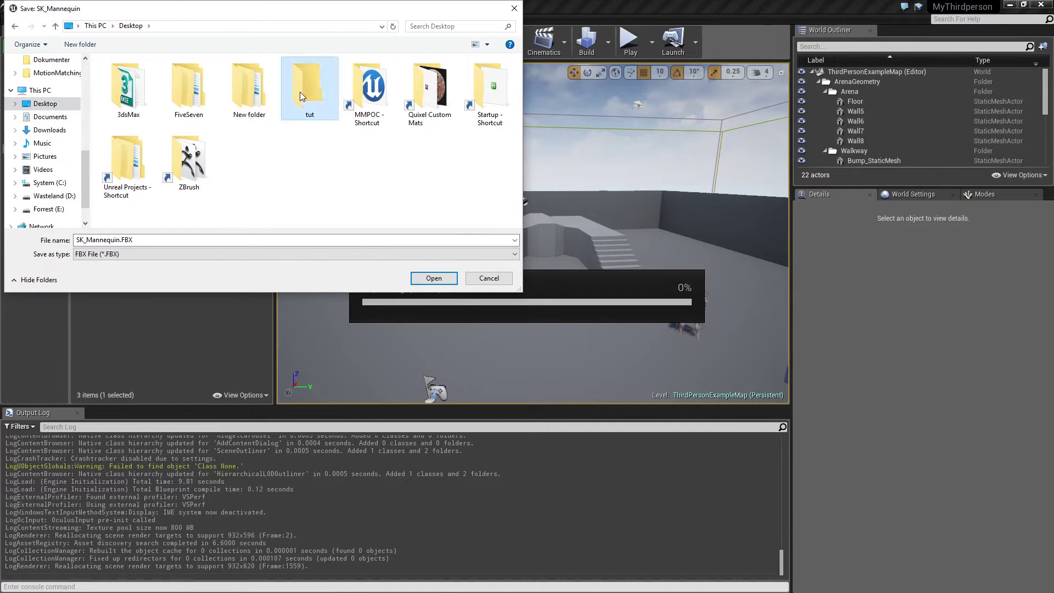
pyautogui.doubleClick(301, 91)
pyautogui.click(435, 281)
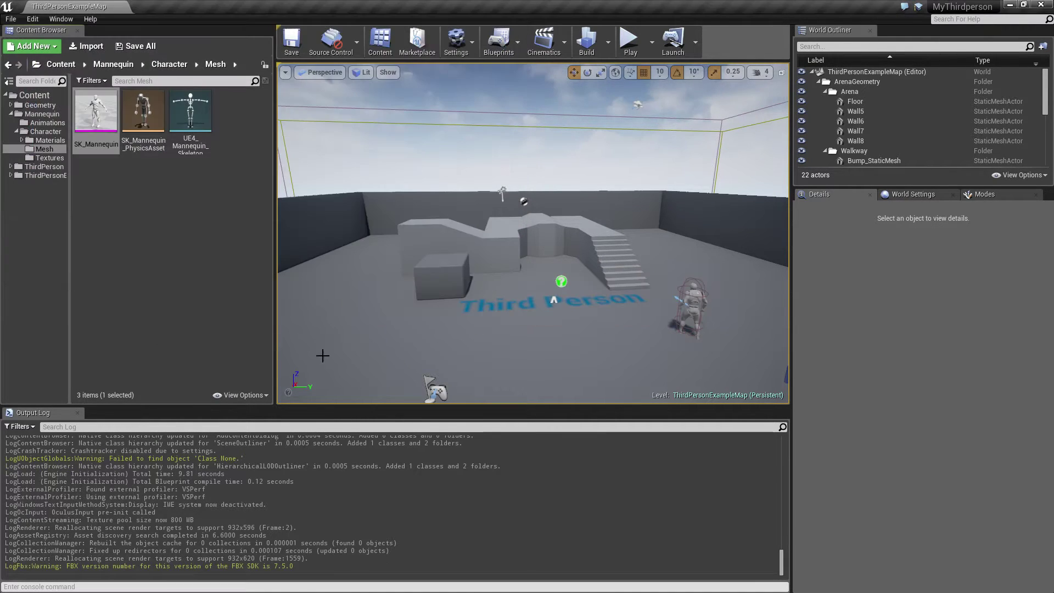
# Start migrating the M_UE4Man_Body and M_UE4Man_ChestLogo materials from Mannequin/Character/Materials, including all assets in the report
pyautogui.click(48, 141)
pyautogui.click(141, 130)
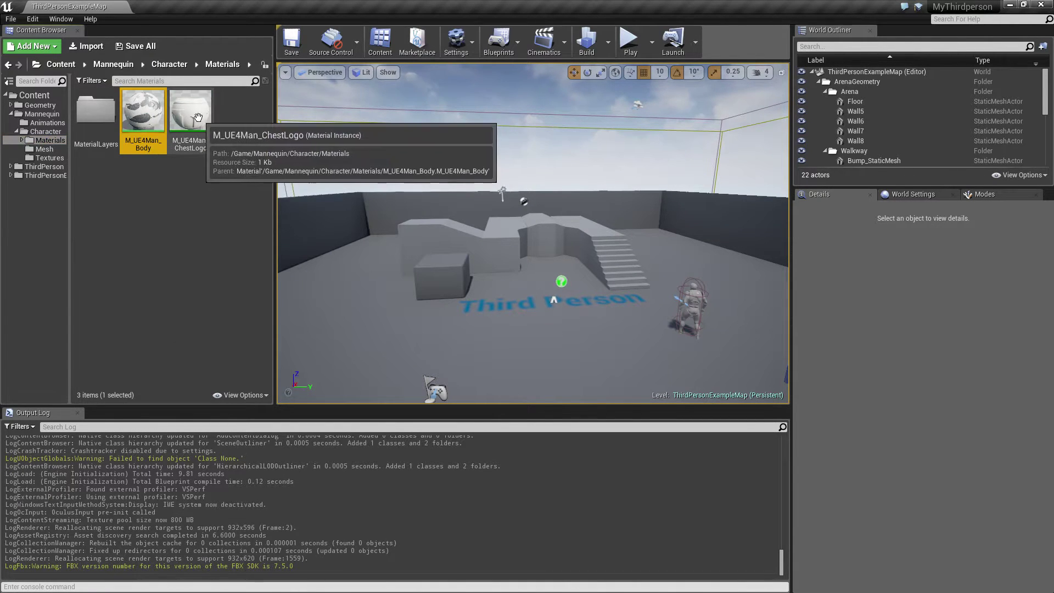
pyautogui.keyDown('ctrl'); pyautogui.click(190, 113); pyautogui.keyUp('ctrl')
pyautogui.rightClick(147, 116)
pyautogui.moveTo(206, 219)
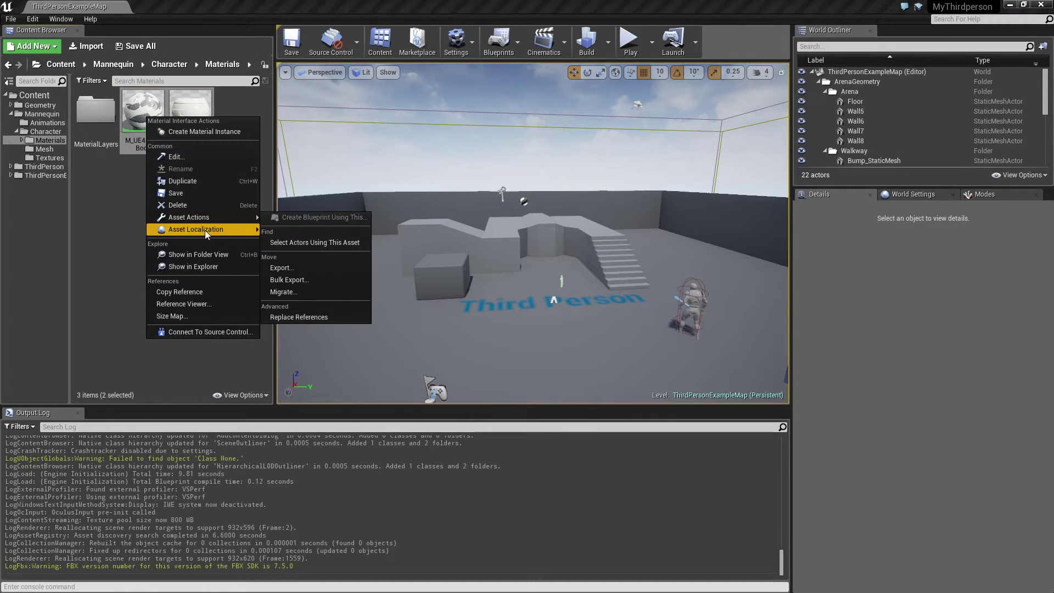
pyautogui.click(298, 291)
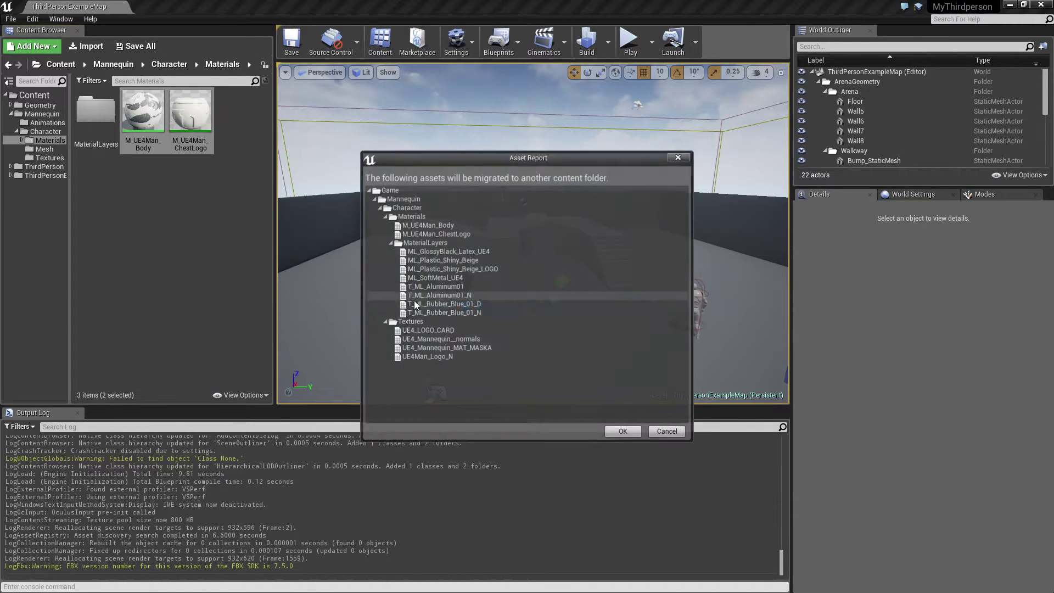
pyautogui.click(624, 433)
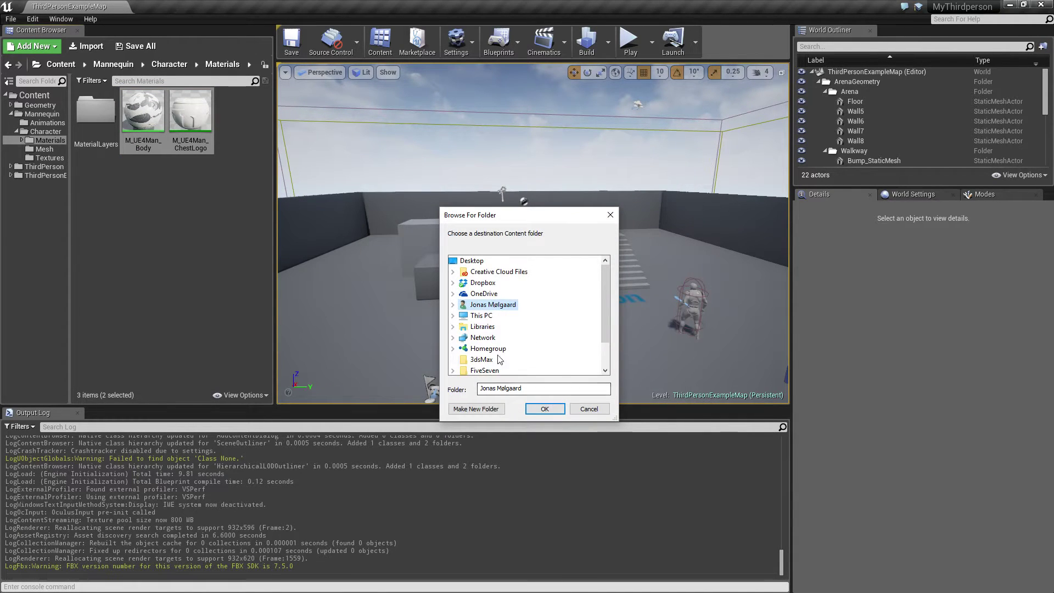
# Choose the VRTut1 project's Content folder under Unreal Projects on the E: drive as the migration destination and complete the migration
pyautogui.scroll(-1, 494, 355)
pyautogui.doubleClick(482, 282)
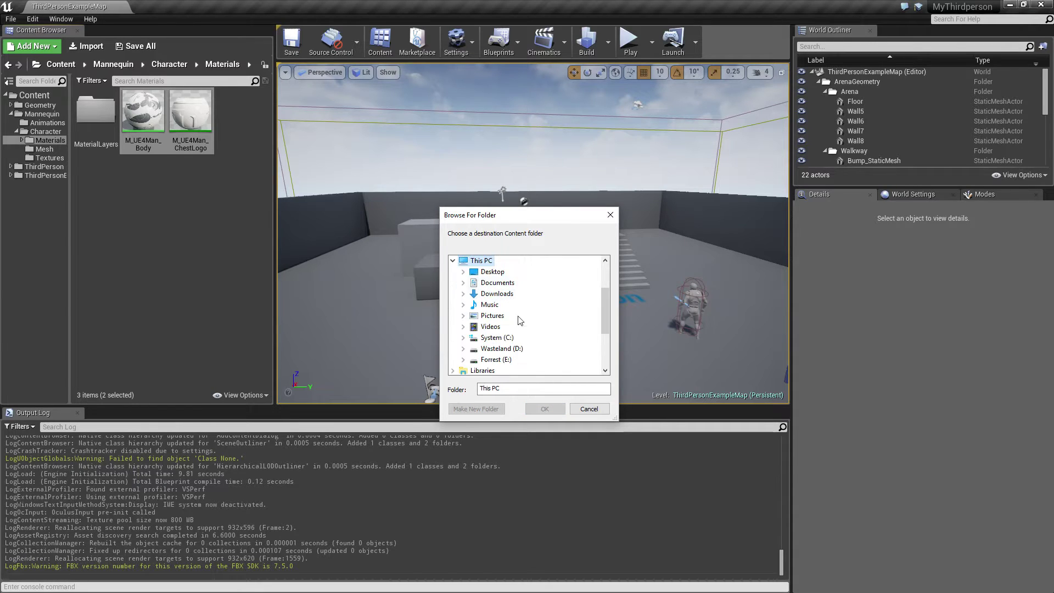
pyautogui.doubleClick(502, 361)
pyautogui.scroll(-3, 516, 314)
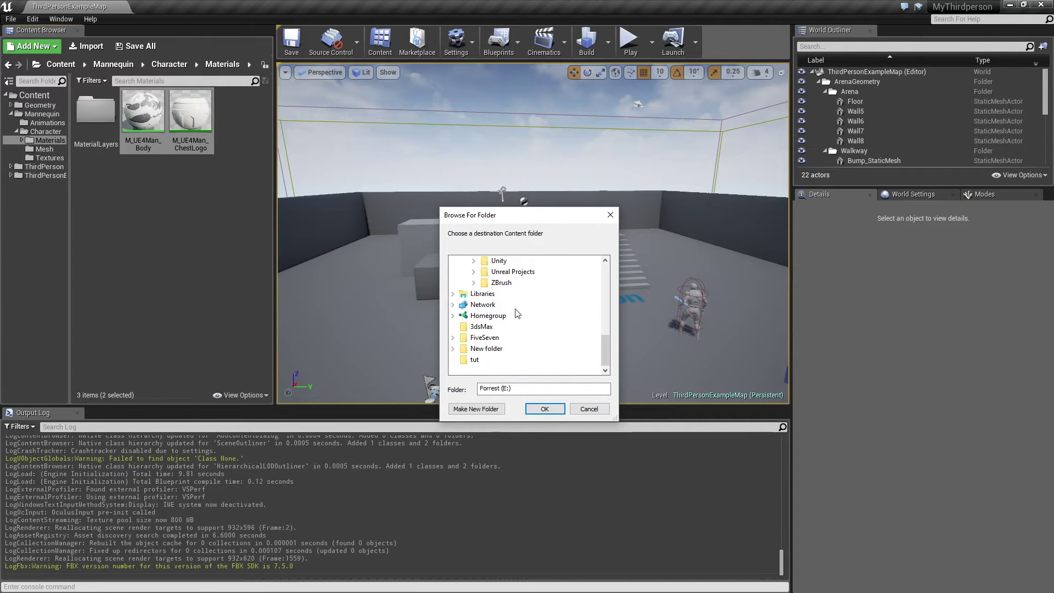
pyautogui.doubleClick(512, 275)
pyautogui.scroll(-12, 537, 330)
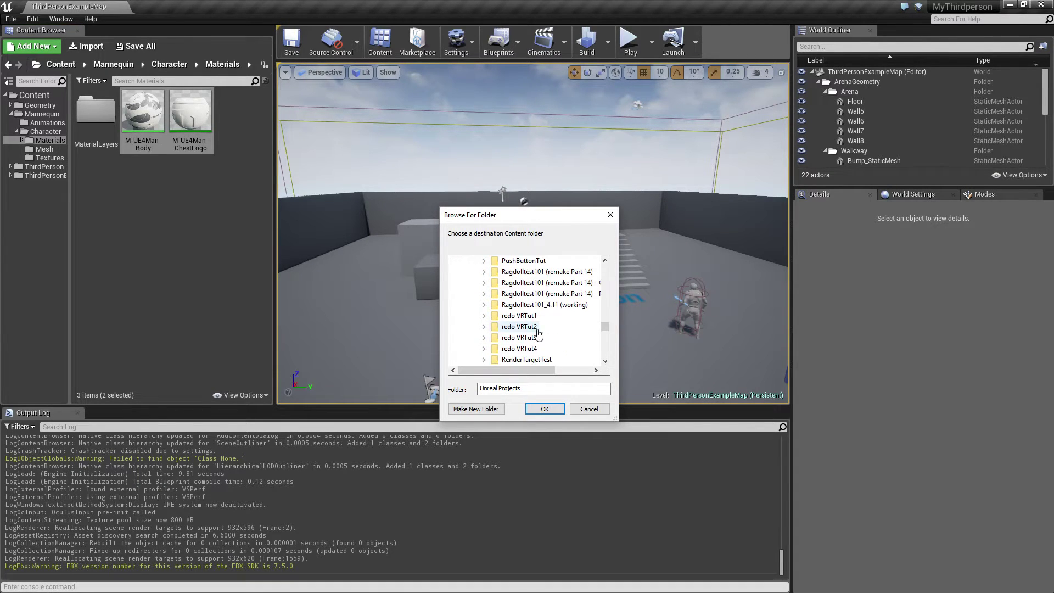
pyautogui.scroll(2, 529, 334)
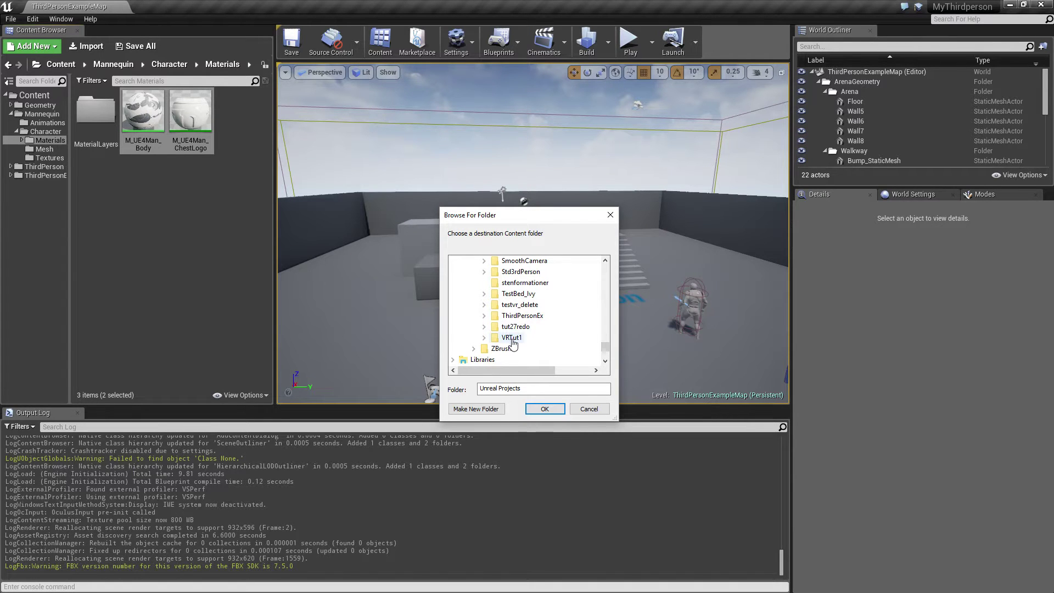
pyautogui.doubleClick(513, 349)
pyautogui.doubleClick(529, 338)
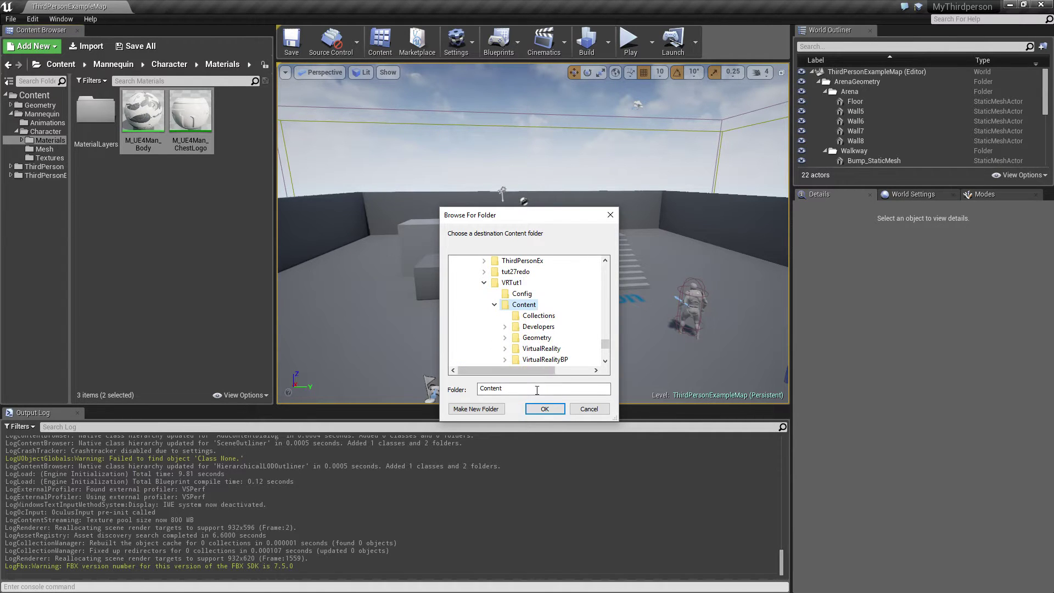
pyautogui.click(543, 409)
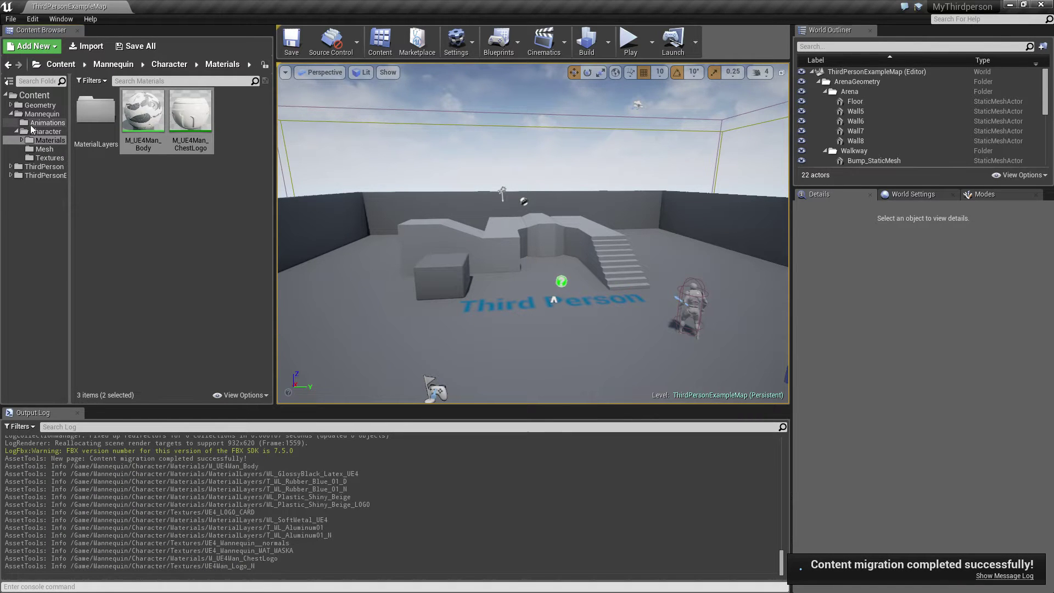
# Export the ThirdPersonIdle animation from Mannequin/Animations as ThirdPersonIdle.FBX into the tut folder on the desktop
pyautogui.click(49, 123)
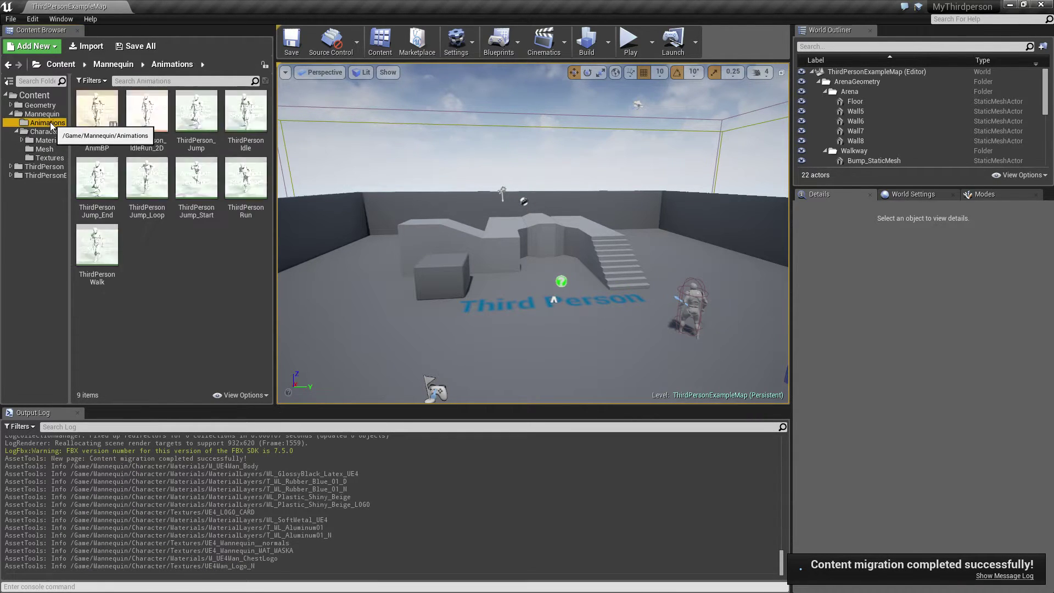
pyautogui.click(261, 116)
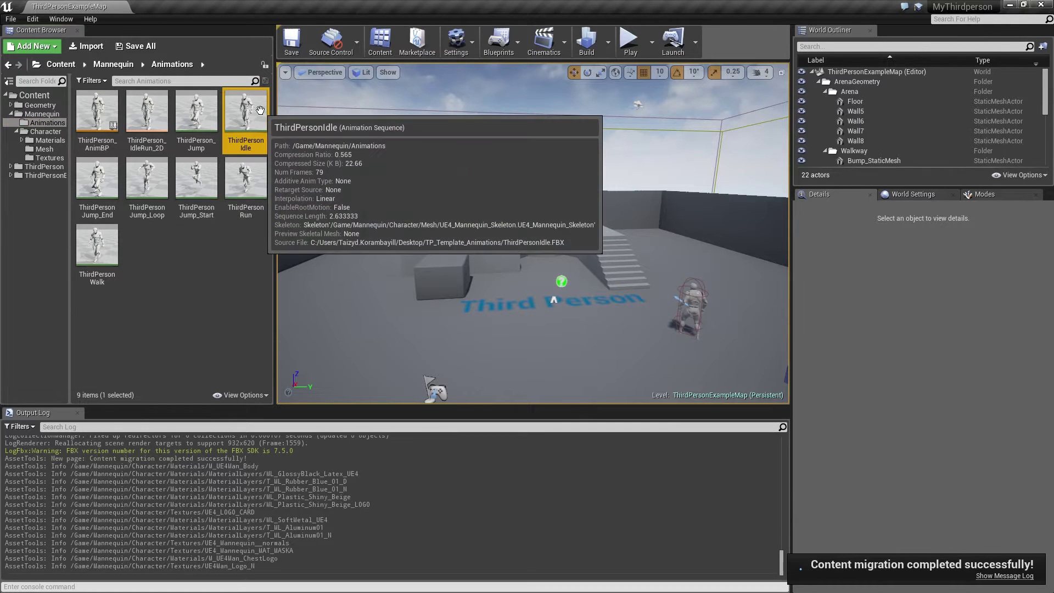
pyautogui.rightClick(260, 110)
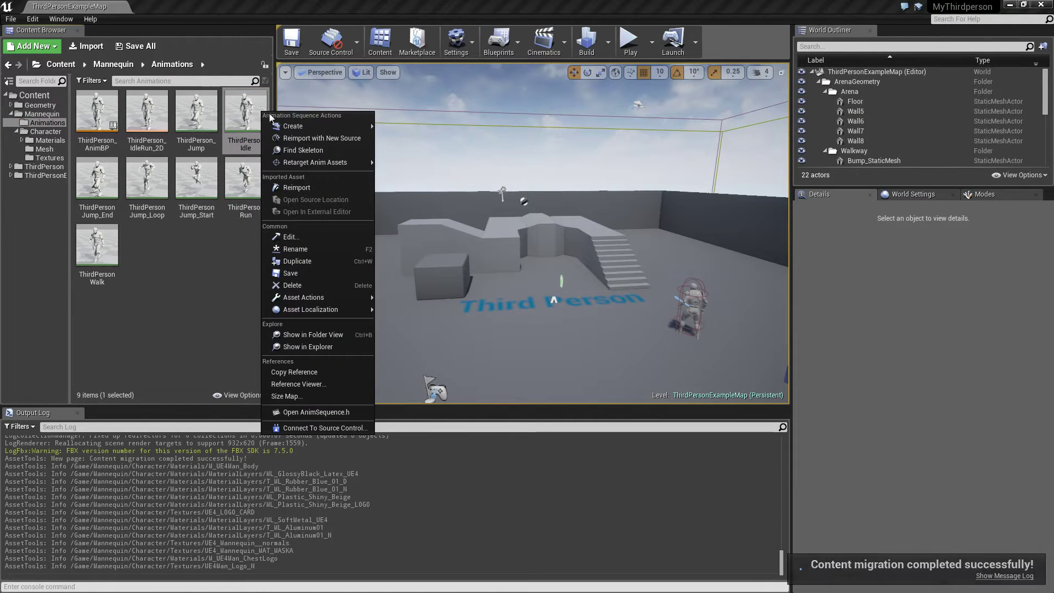
pyautogui.moveTo(322, 298)
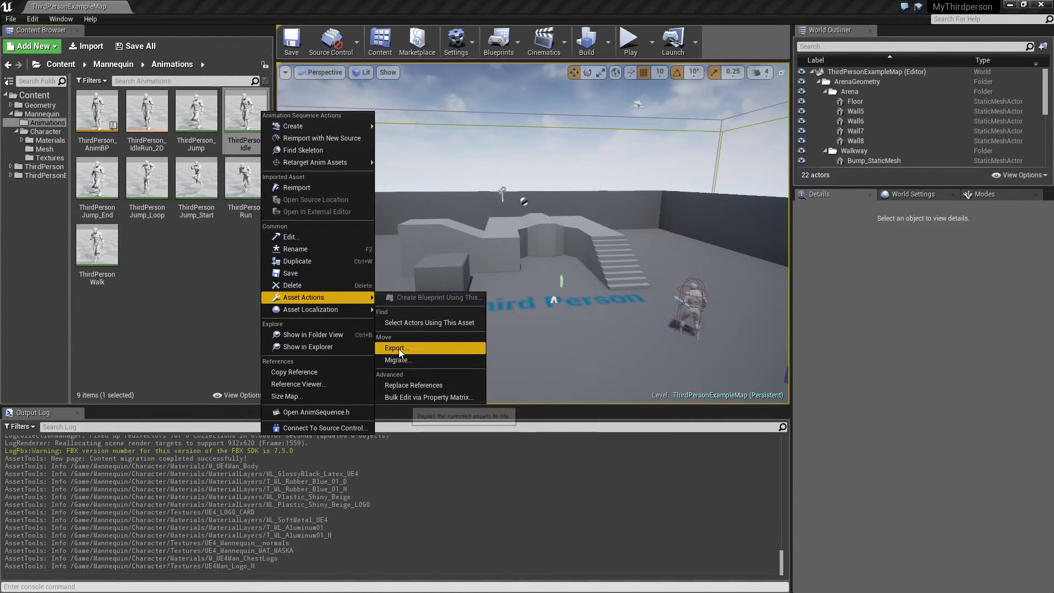
pyautogui.click(421, 347)
pyautogui.click(45, 103)
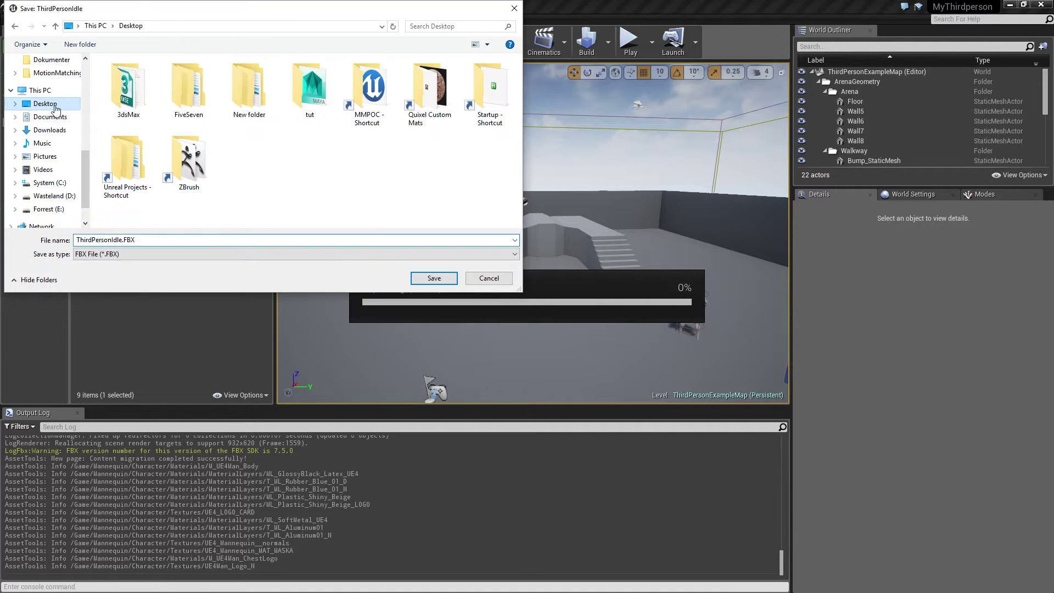
pyautogui.doubleClick(312, 94)
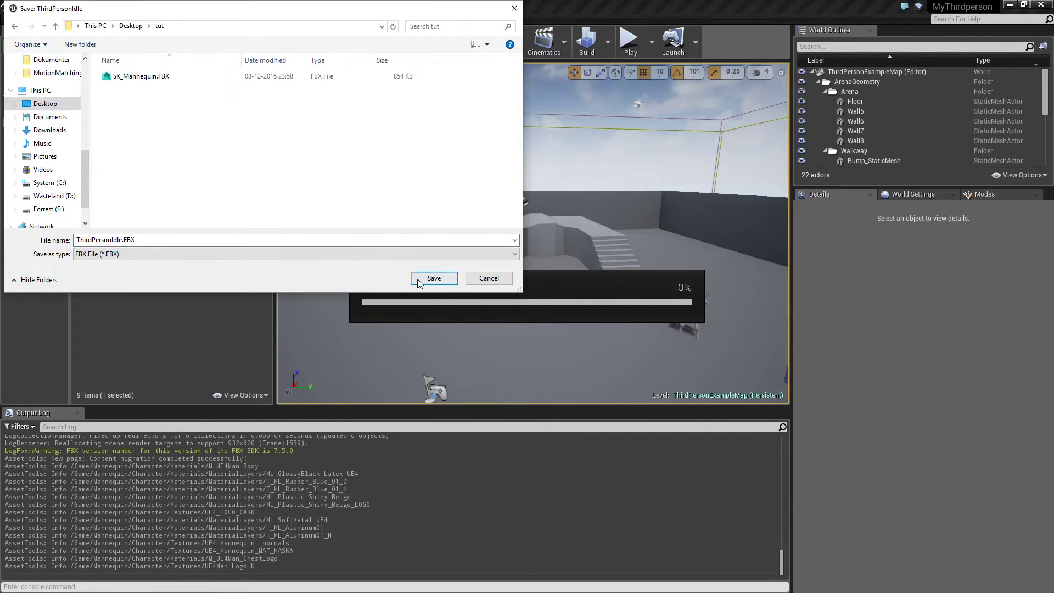
pyautogui.click(435, 278)
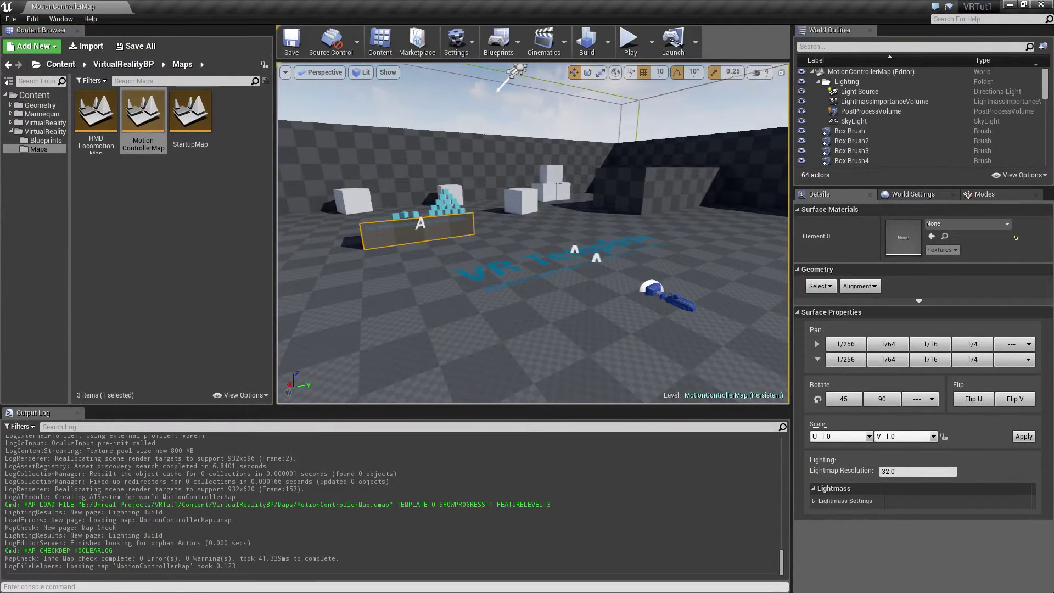
# Switch to 3ds Max and import SK_Mannequin.FBX from the tut folder using the Autodesk Media & Entertainment preset
pyautogui.click(1011, 6)
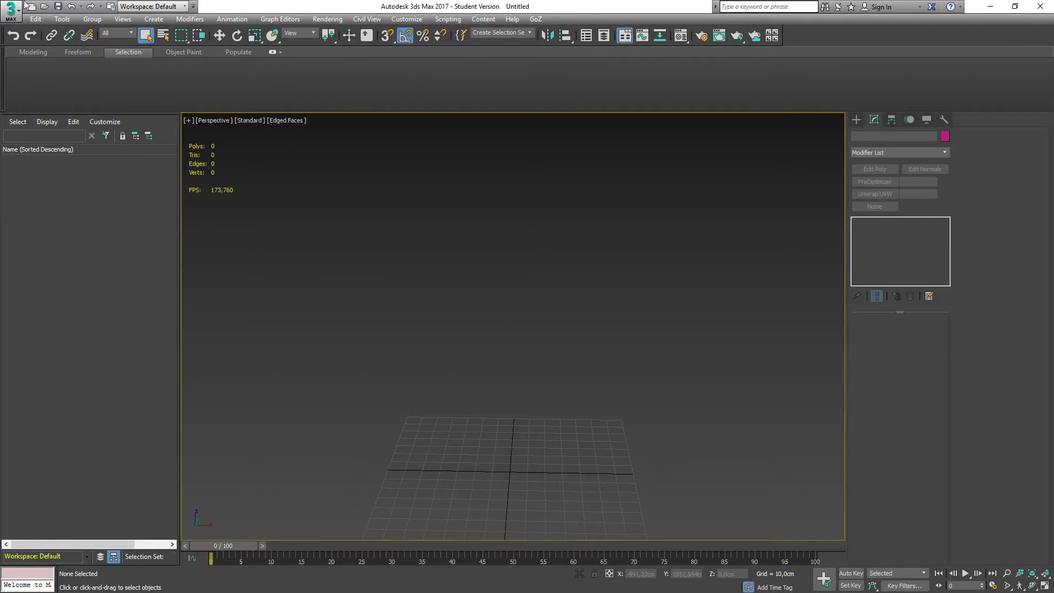
pyautogui.click(13, 15)
pyautogui.click(43, 164)
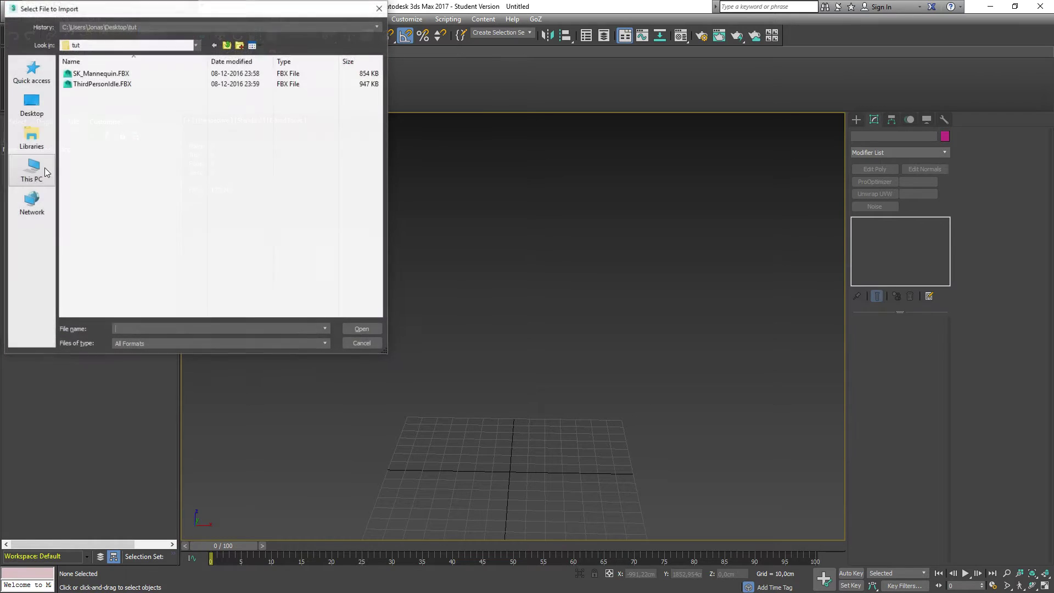
pyautogui.doubleClick(87, 77)
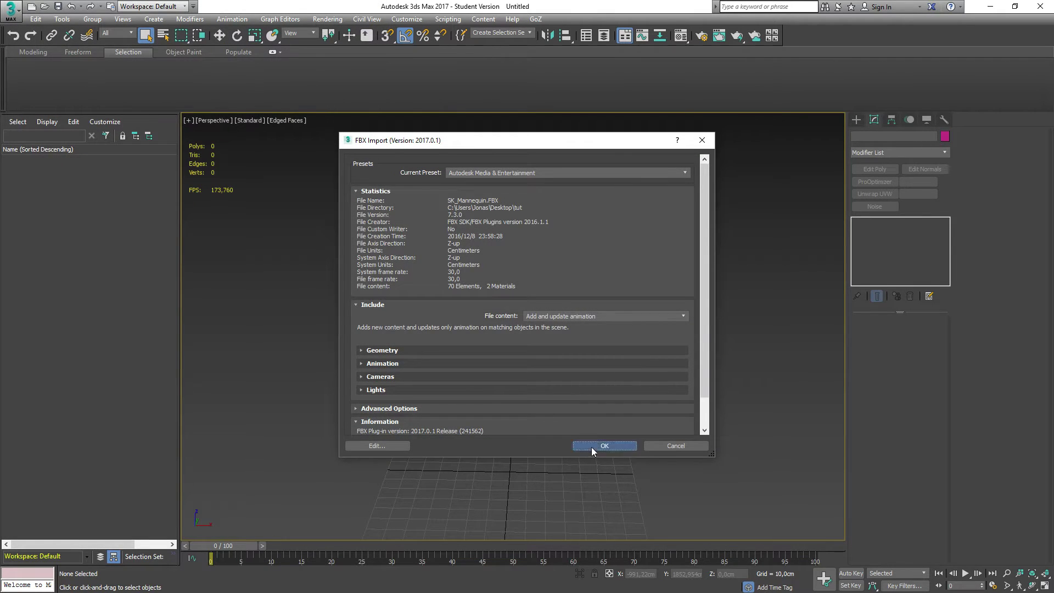
pyautogui.click(591, 447)
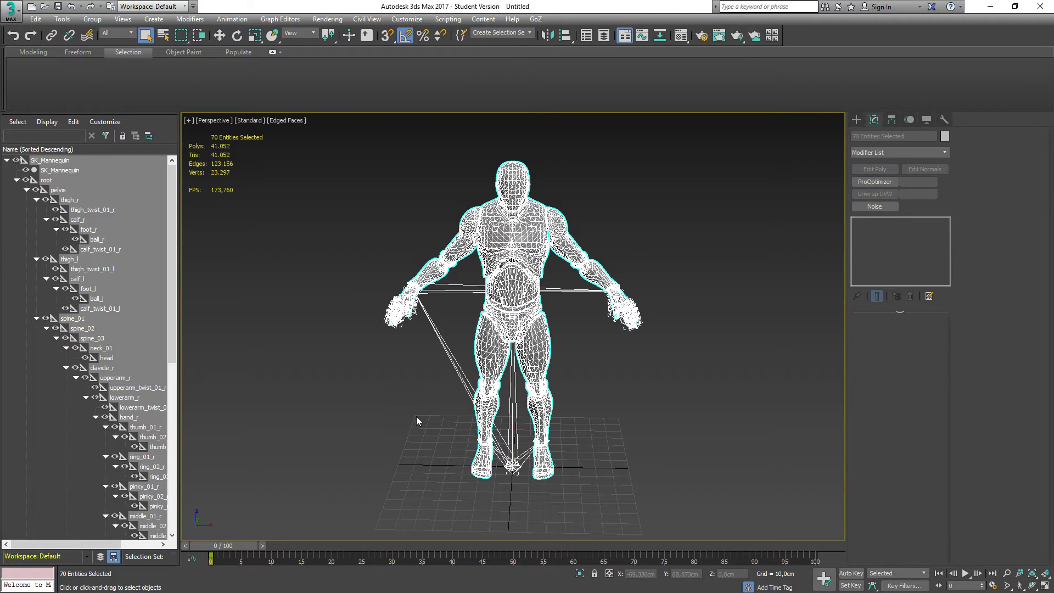
# Deselect the imported mannequin, unfold its bone hierarchy from root through pelvis and spine to clavicle_r, and select upperarm_r
pyautogui.moveTo(314, 354)
pyautogui.keyDown('alt'); pyautogui.mouseDown(button='middle')
pyautogui.moveTo(353, 360)
pyautogui.moveTo(417, 306)
pyautogui.moveTo(314, 342)
pyautogui.mouseUp(button='middle'); pyautogui.keyUp('alt')
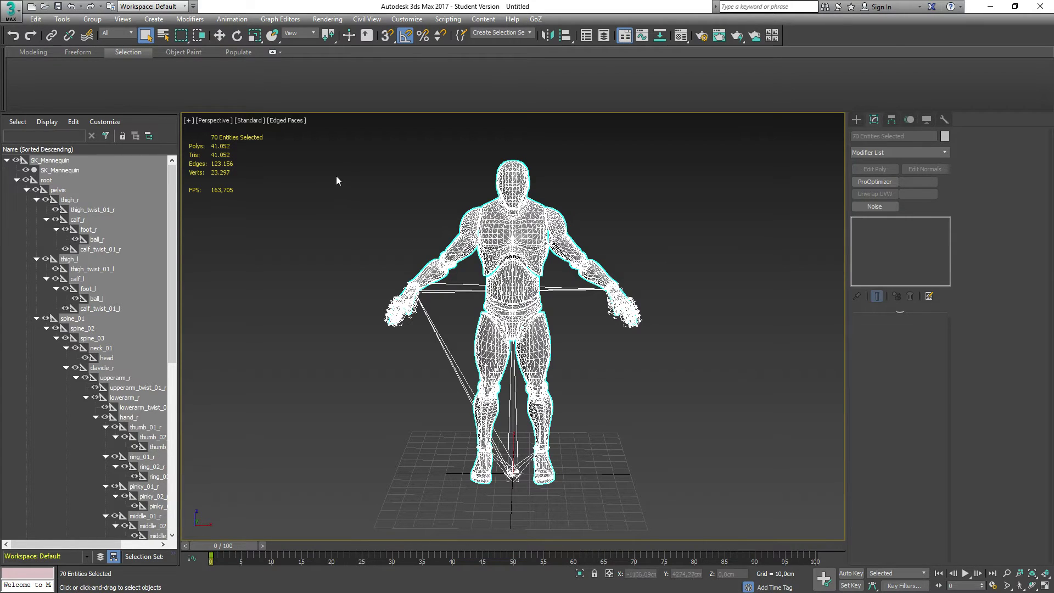
pyautogui.click(301, 199)
pyautogui.click(7, 161)
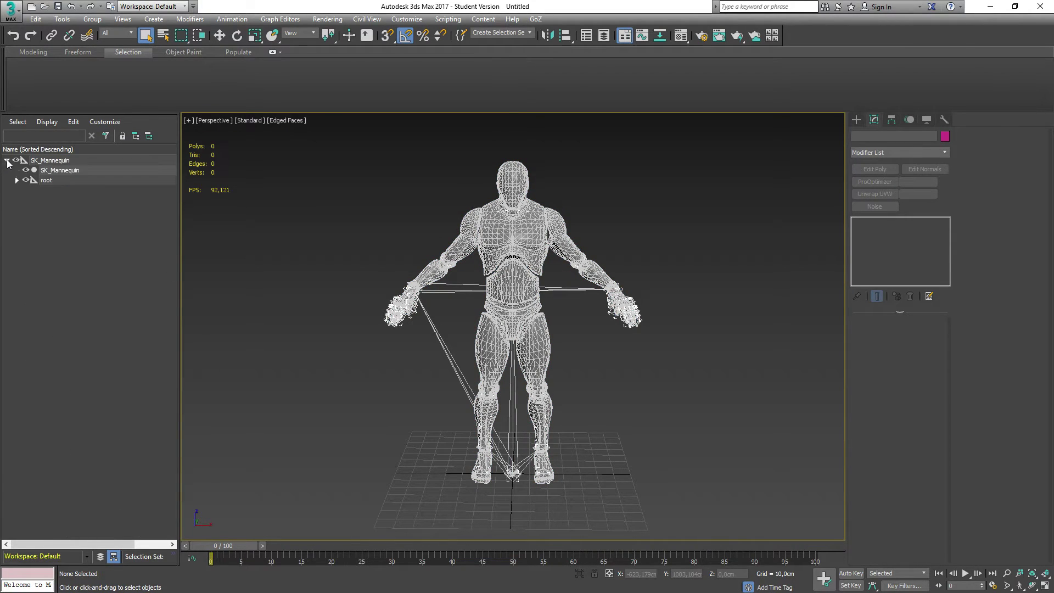
pyautogui.click(17, 180)
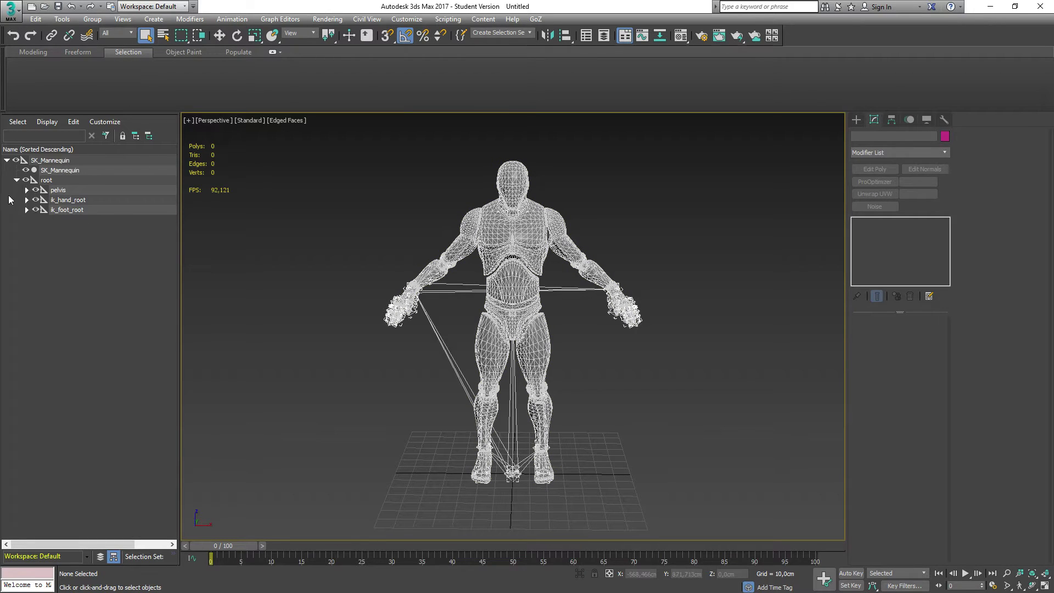
pyautogui.click(26, 190)
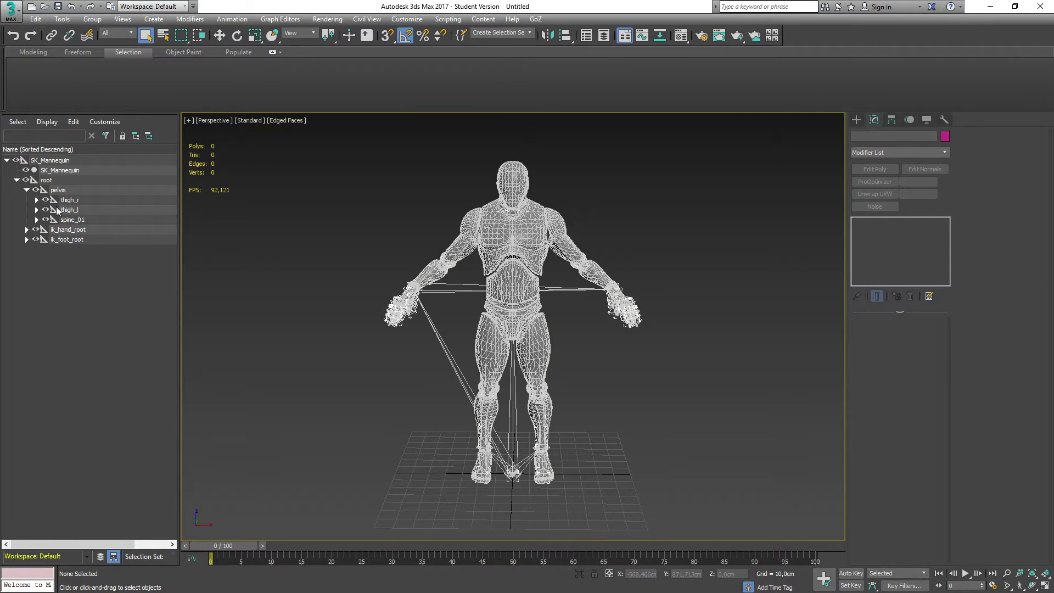
pyautogui.click(36, 220)
pyautogui.click(46, 229)
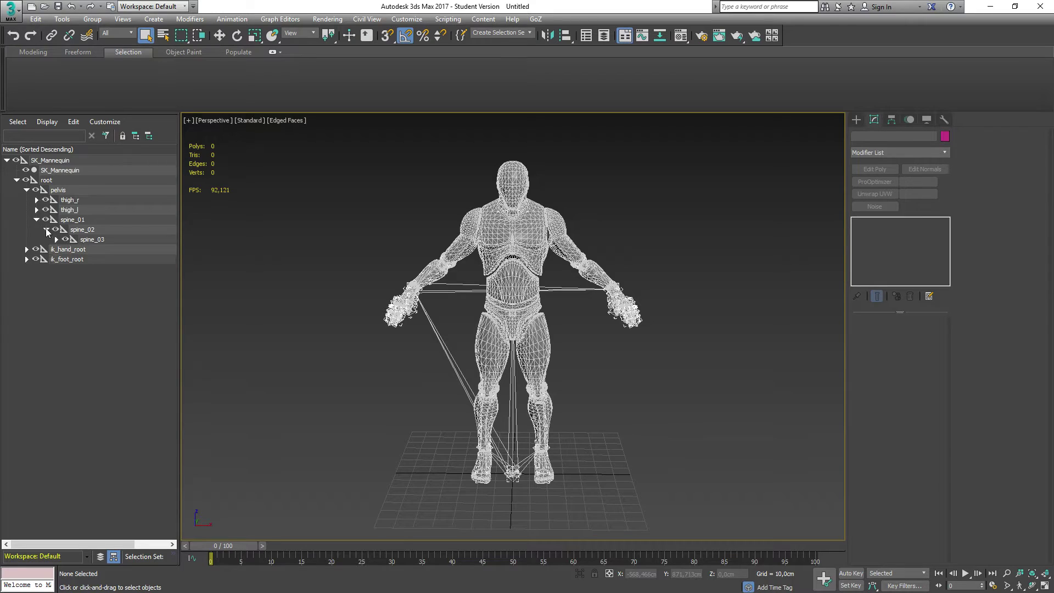
pyautogui.click(56, 239)
pyautogui.click(67, 260)
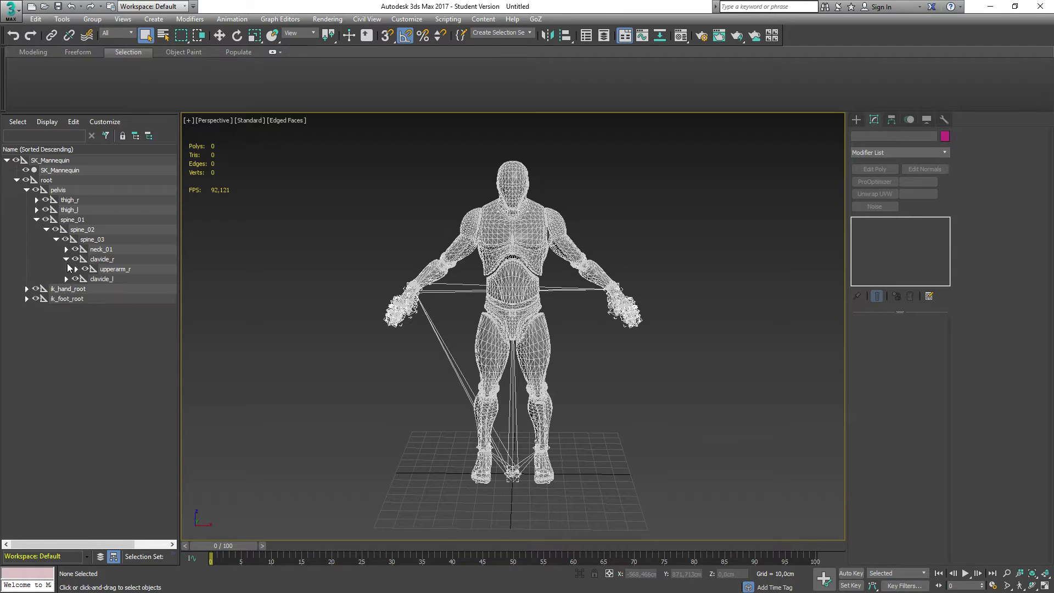
pyautogui.click(113, 269)
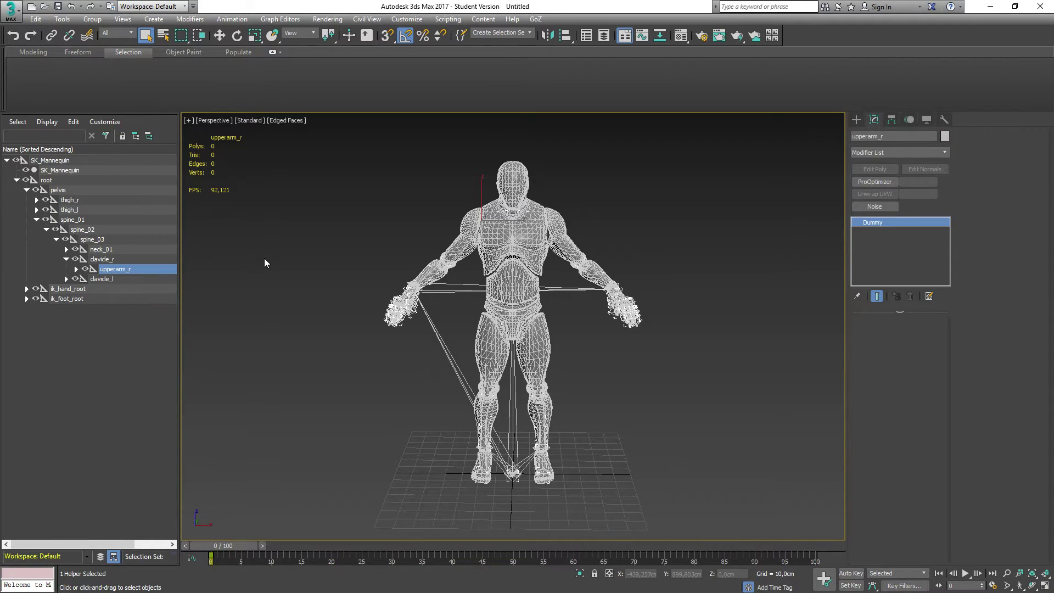
# Check the 22.5-degree angle snap setting and rotate upperarm_r up about 45 degrees so the arm is horizontal
pyautogui.press('e')
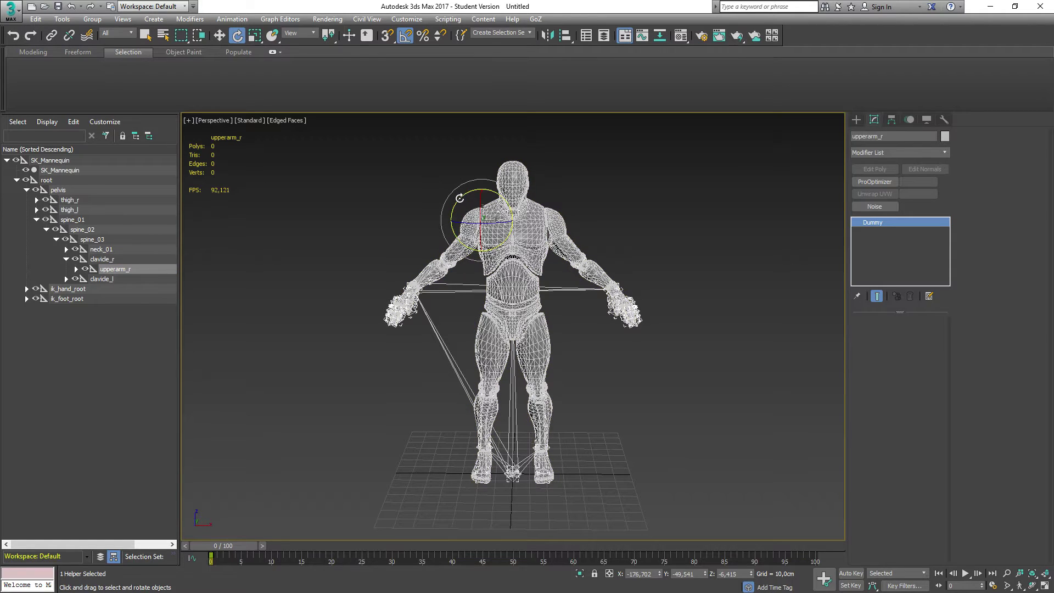
pyautogui.rightClick(407, 38)
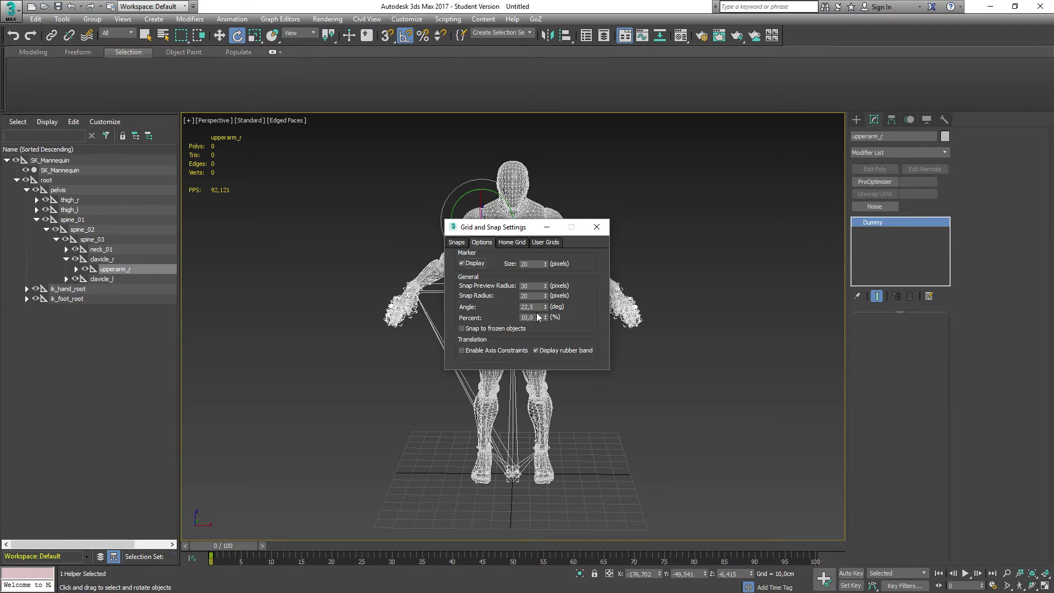
pyautogui.moveTo(536, 307); pyautogui.dragTo(494, 303)
pyautogui.click(596, 227)
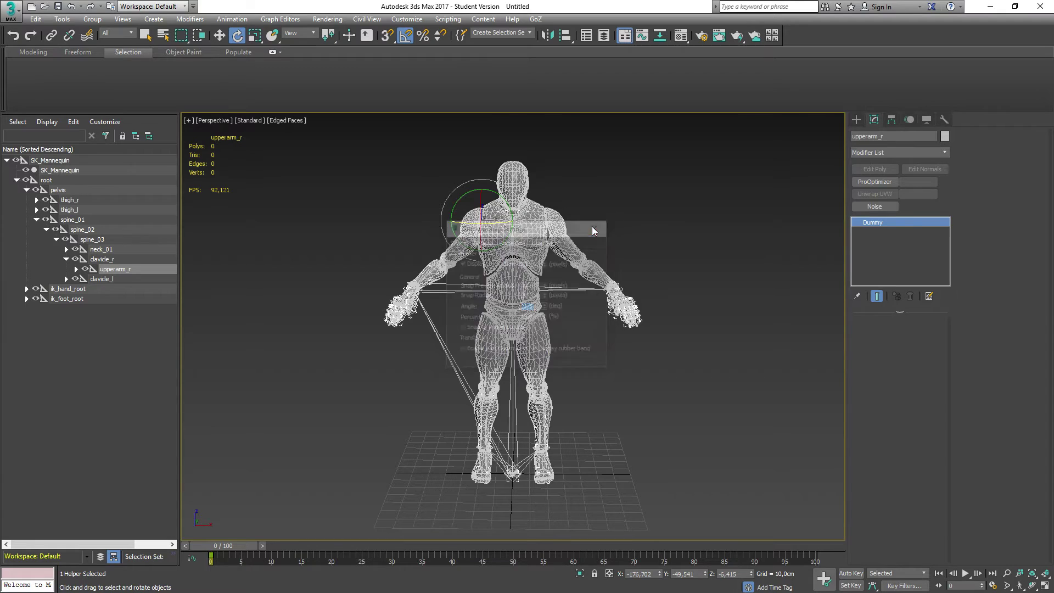
pyautogui.moveTo(496, 194); pyautogui.dragTo(506, 202)
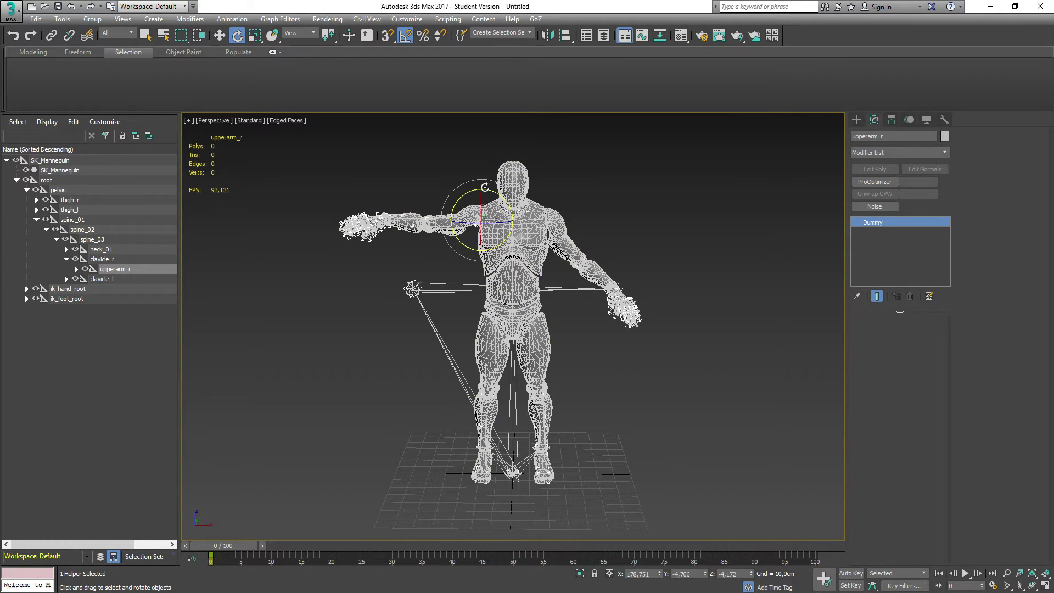
# Select upperarm_l under clavicle_l and rotate it up to horizontal, mirroring the other arm
pyautogui.click(66, 279)
pyautogui.click(114, 289)
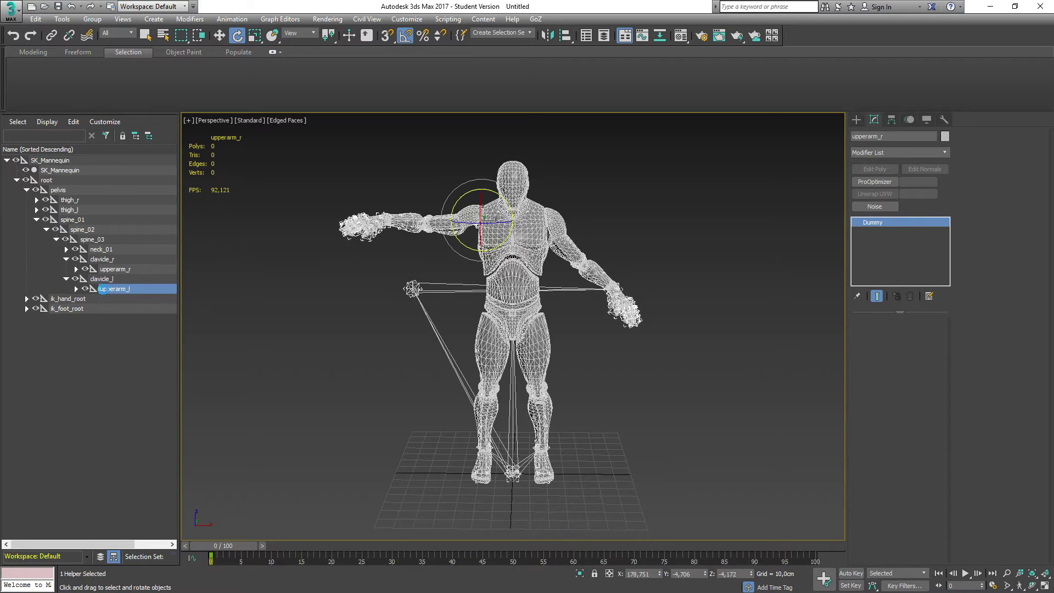
pyautogui.moveTo(540, 191); pyautogui.dragTo(530, 196)
# Select lowerarm_r under upperarm_r and rotate it 22.5 degrees backward to straighten the arm
pyautogui.keyDown('alt'); pyautogui.moveTo(417, 325); pyautogui.dragTo(443, 377, button='middle'); pyautogui.keyUp('alt')
pyautogui.click(76, 269)
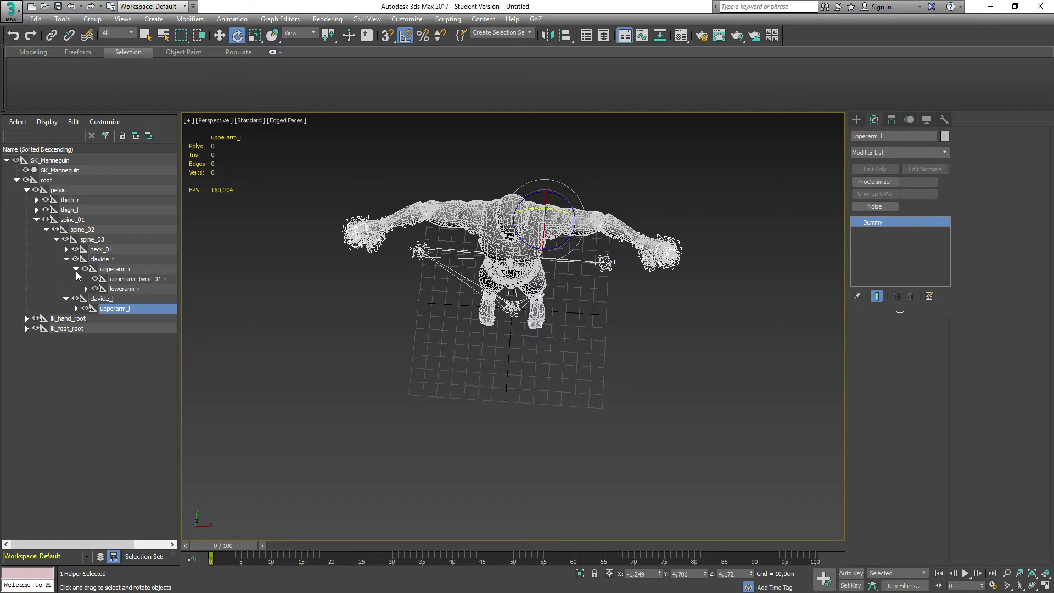
pyautogui.click(139, 290)
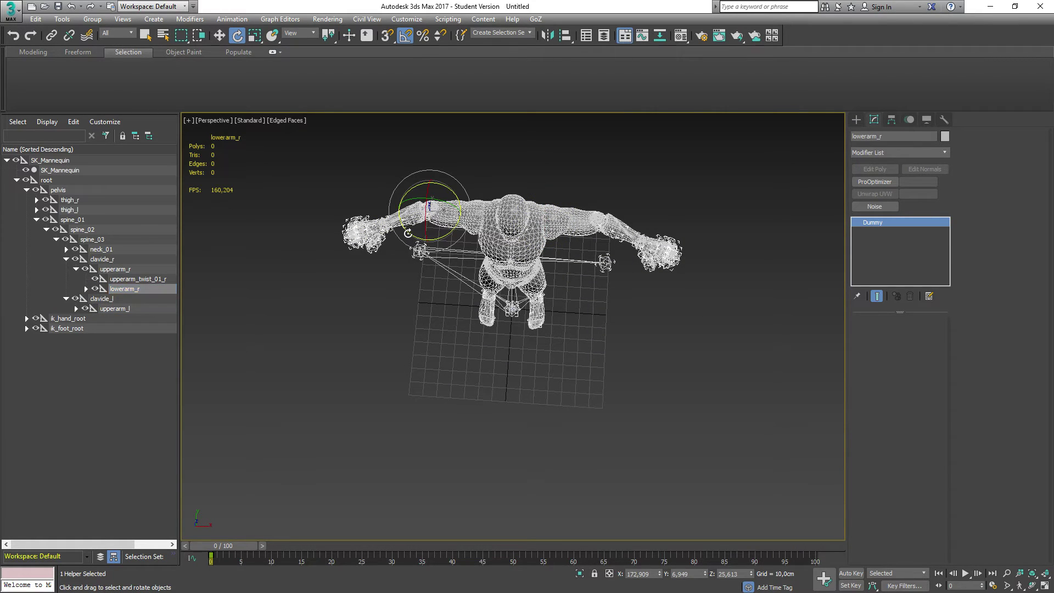
pyautogui.moveTo(408, 233); pyautogui.dragTo(406, 231)
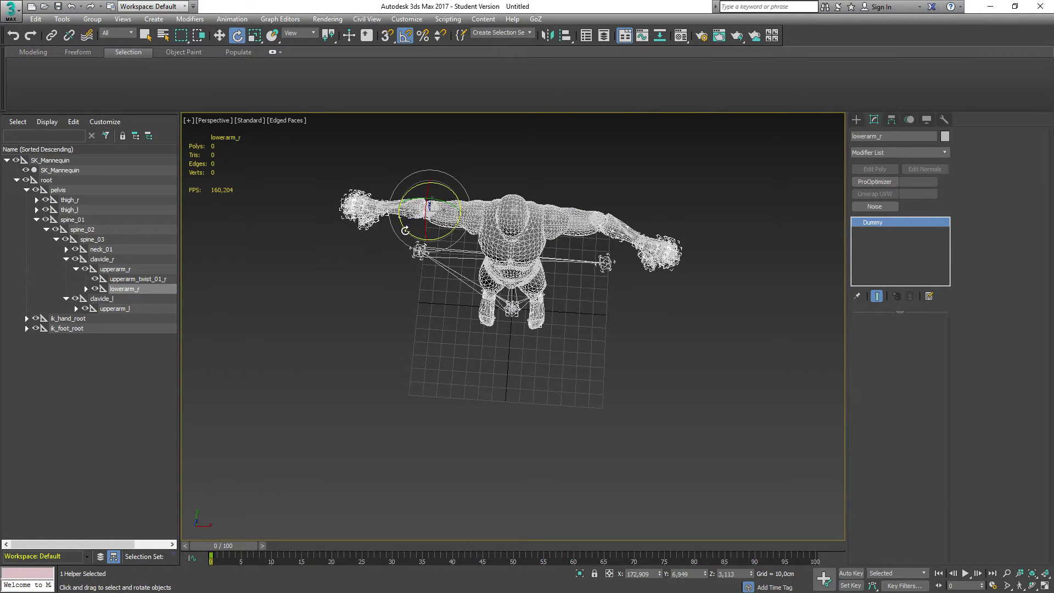
# Select lowerarm_l under upperarm_l and rotate it 22.5 degrees backward to complete the T-pose
pyautogui.click(77, 309)
pyautogui.click(124, 328)
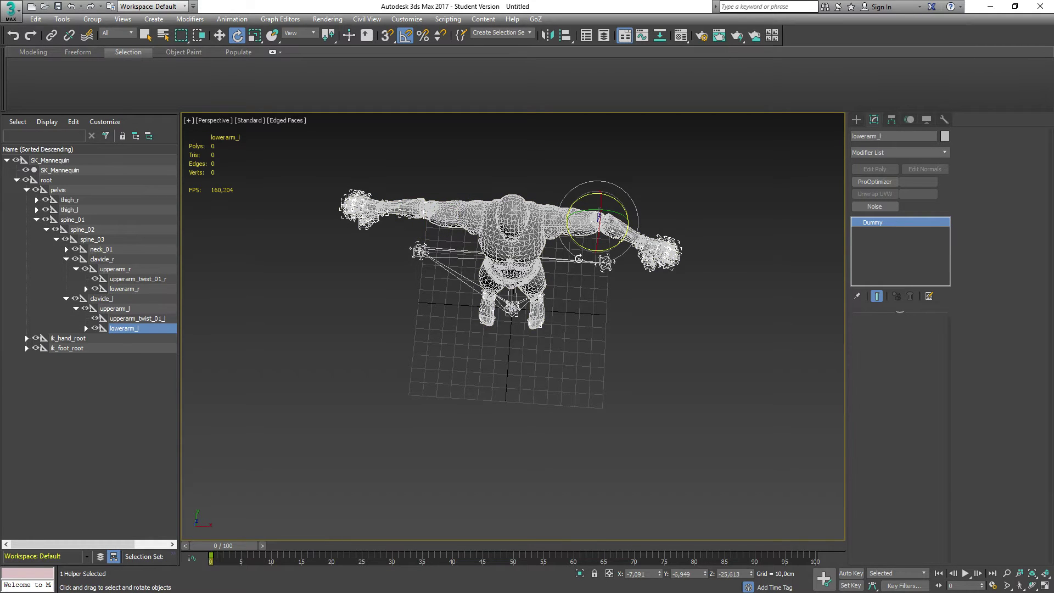
pyautogui.moveTo(585, 248); pyautogui.dragTo(592, 252)
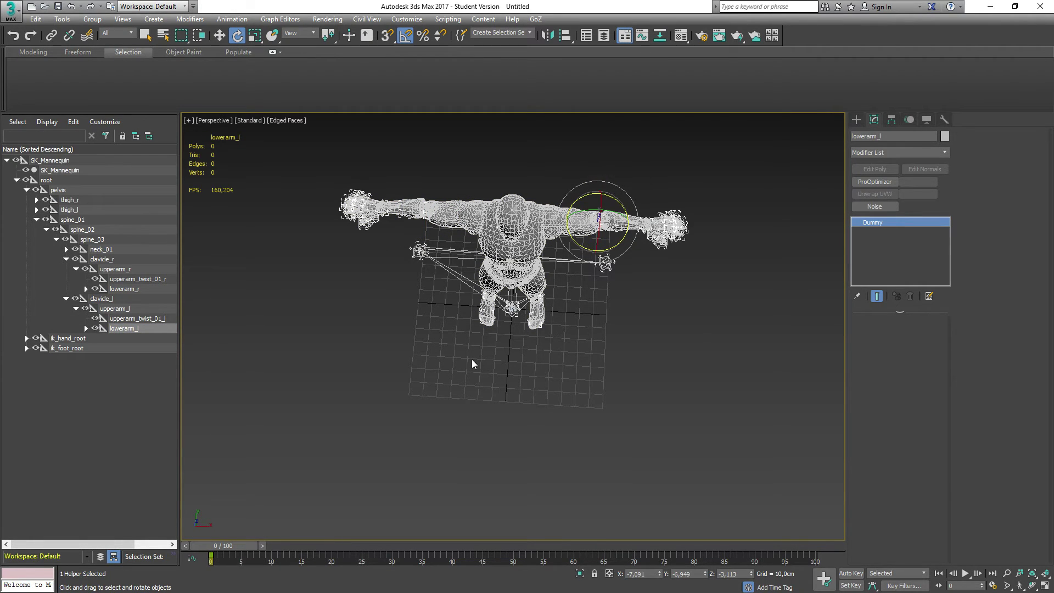
# Collapse the root hierarchy and delete the top-level SK_Mannequin dummy, keeping the mesh and the root bone
pyautogui.keyDown('alt'); pyautogui.moveTo(473, 365); pyautogui.dragTo(477, 295, button='middle'); pyautogui.keyUp('alt')
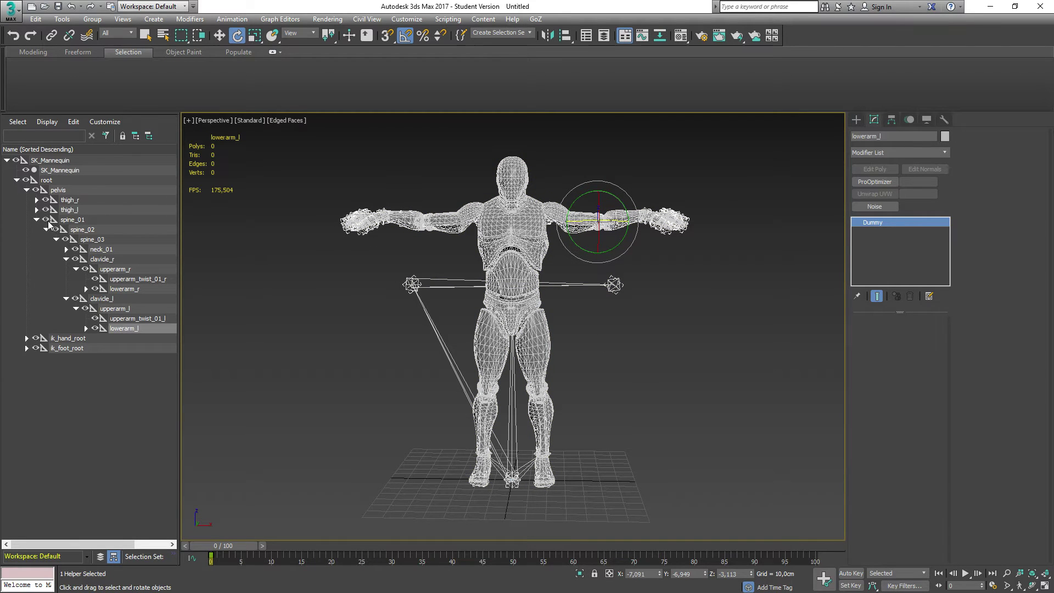
pyautogui.click(17, 181)
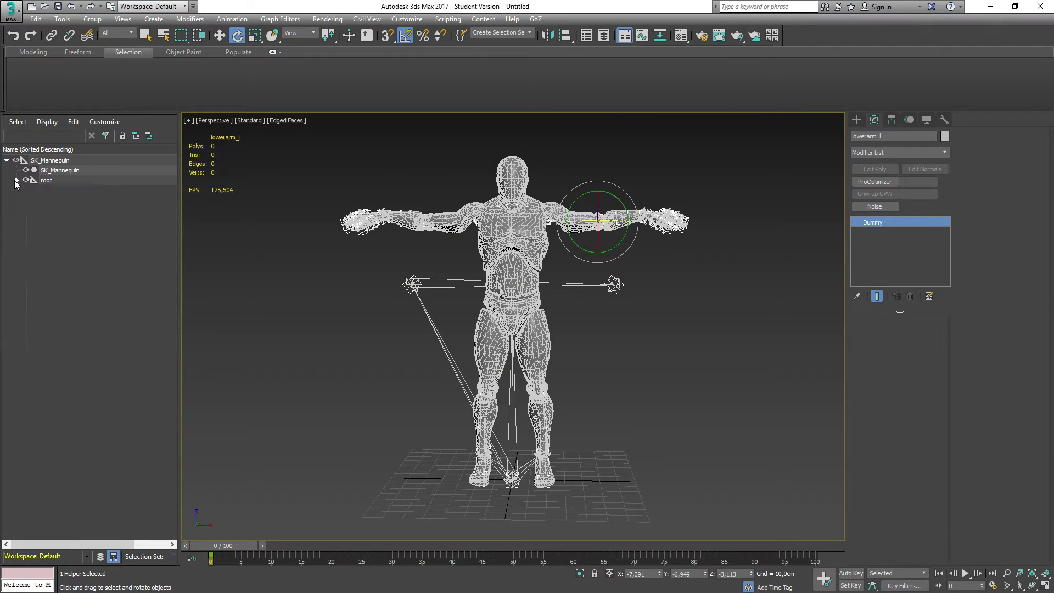
pyautogui.click(42, 161)
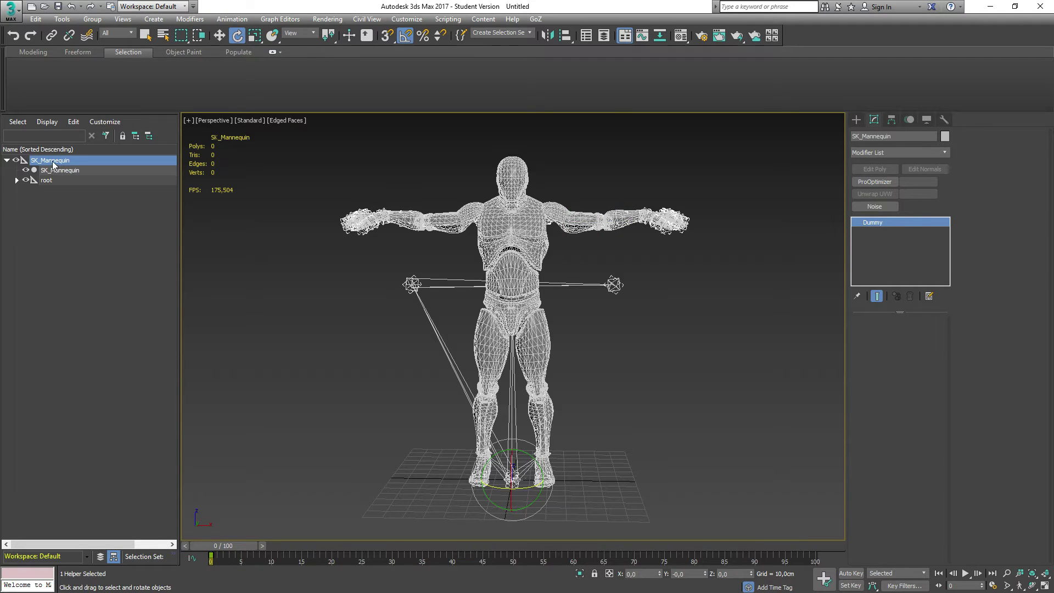
pyautogui.rightClick(48, 163)
pyautogui.click(149, 214)
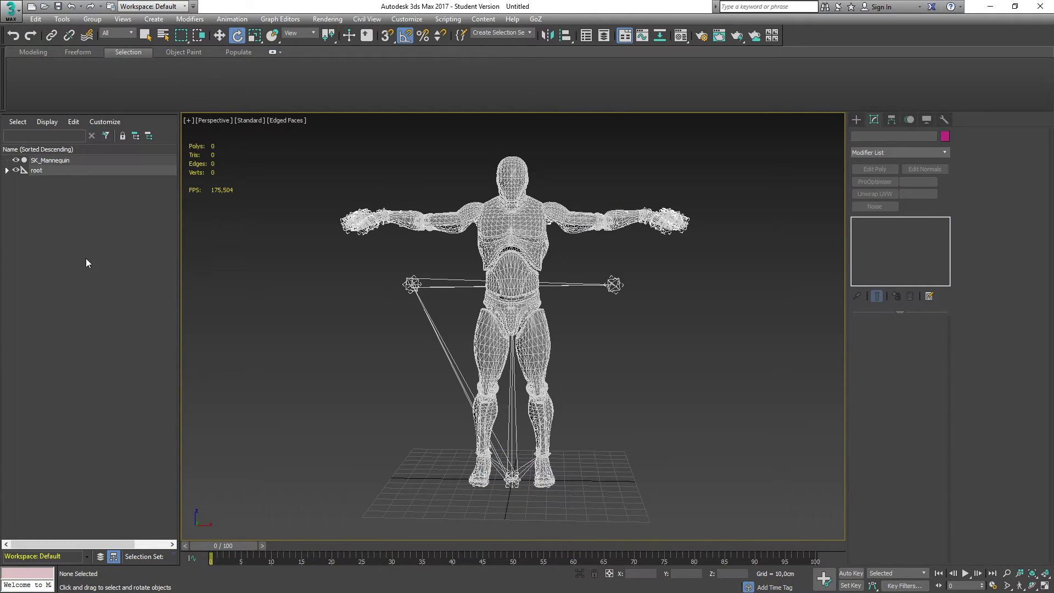
# Export the T-posed mannequin to FBX, overwriting SK_Mannequin.FBX in the tut folder with the Autodesk Media & Entertainment preset
pyautogui.click(17, 18)
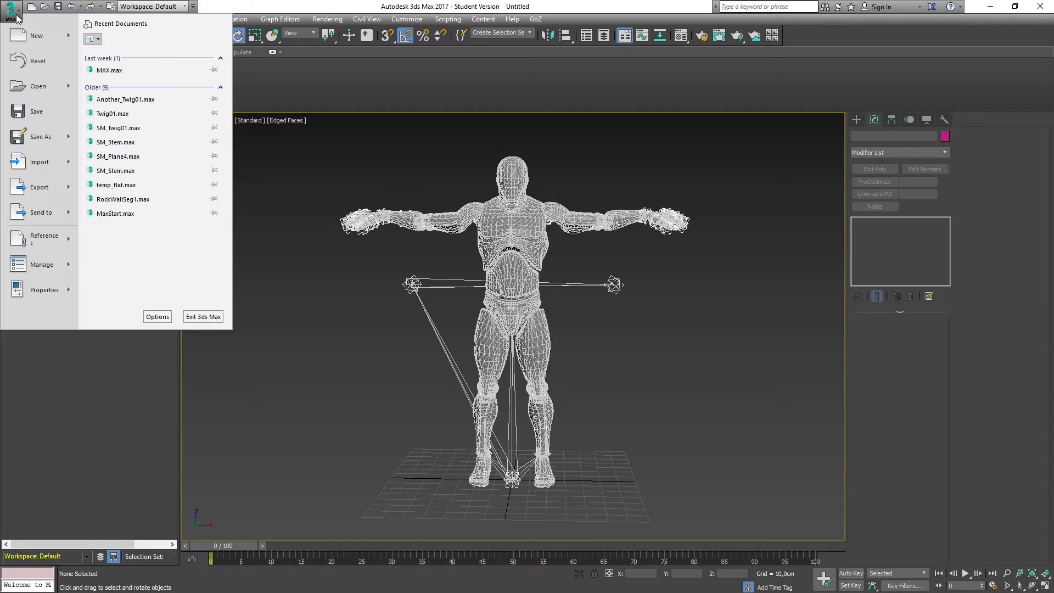
pyautogui.click(36, 188)
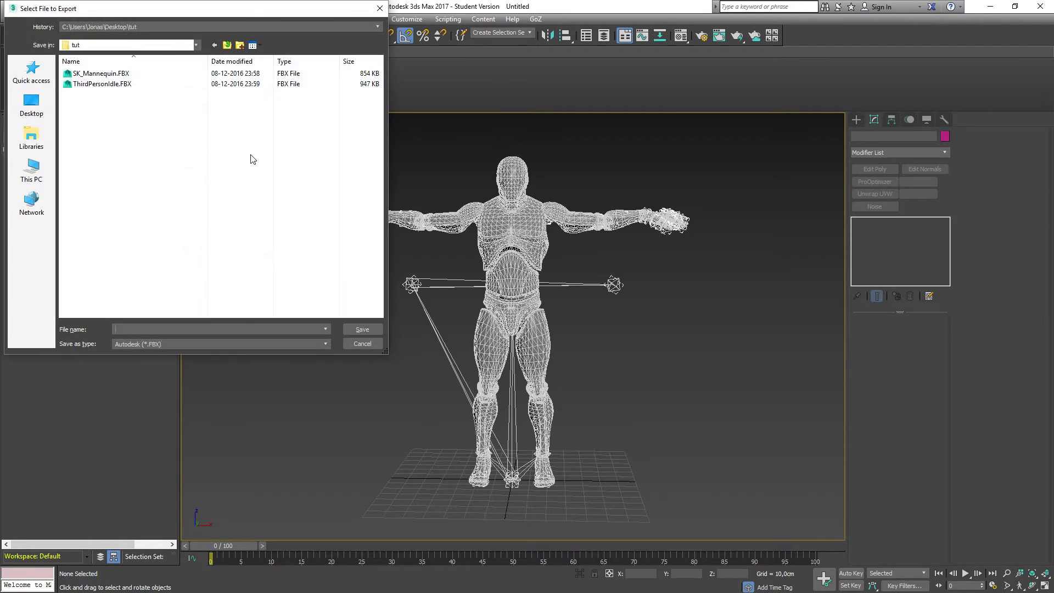
pyautogui.doubleClick(77, 76)
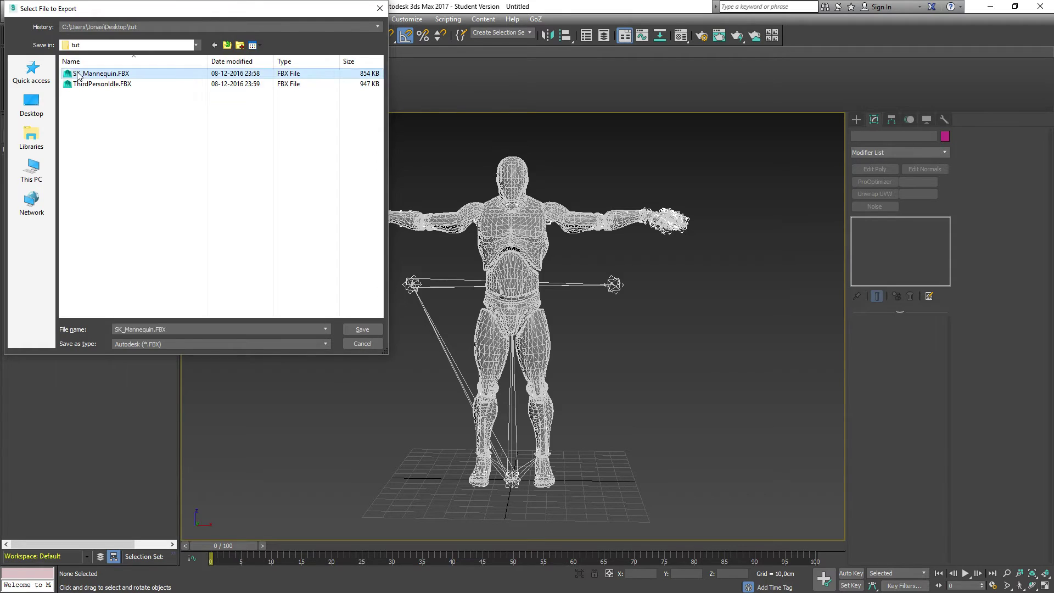
pyautogui.click(571, 348)
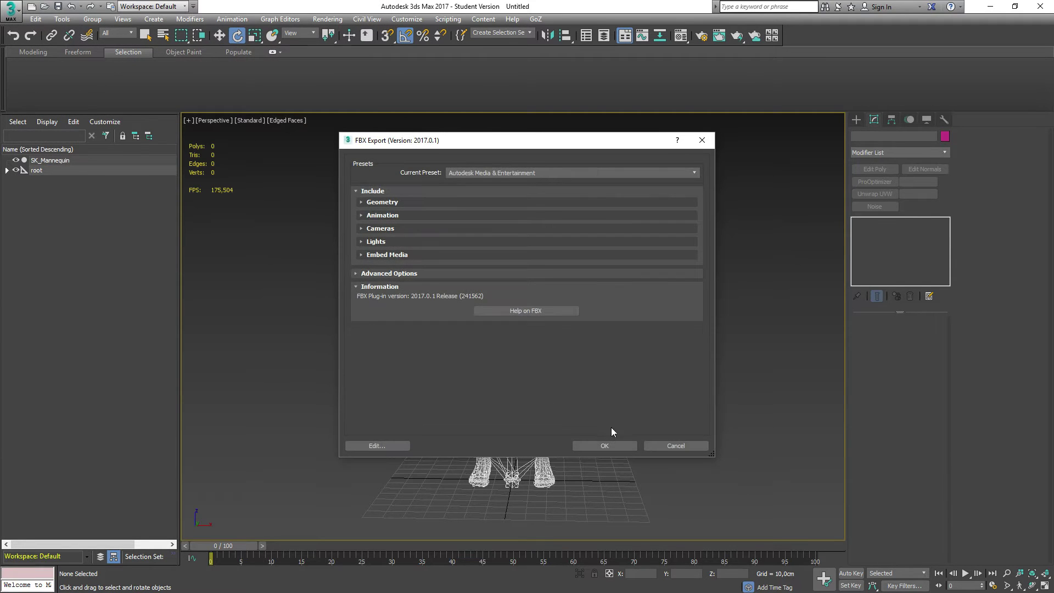
pyautogui.click(607, 443)
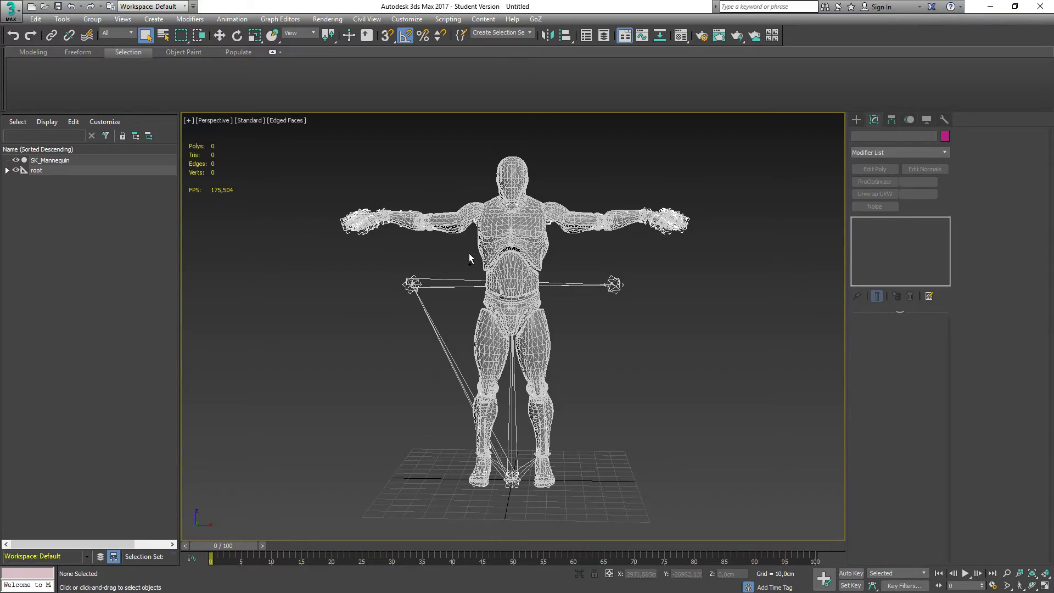
# Hold the current scene state of the full T-posed mannequin
pyautogui.keyDown('alt'); pyautogui.moveTo(469, 253); pyautogui.dragTo(476, 268, button='middle'); pyautogui.keyUp('alt')
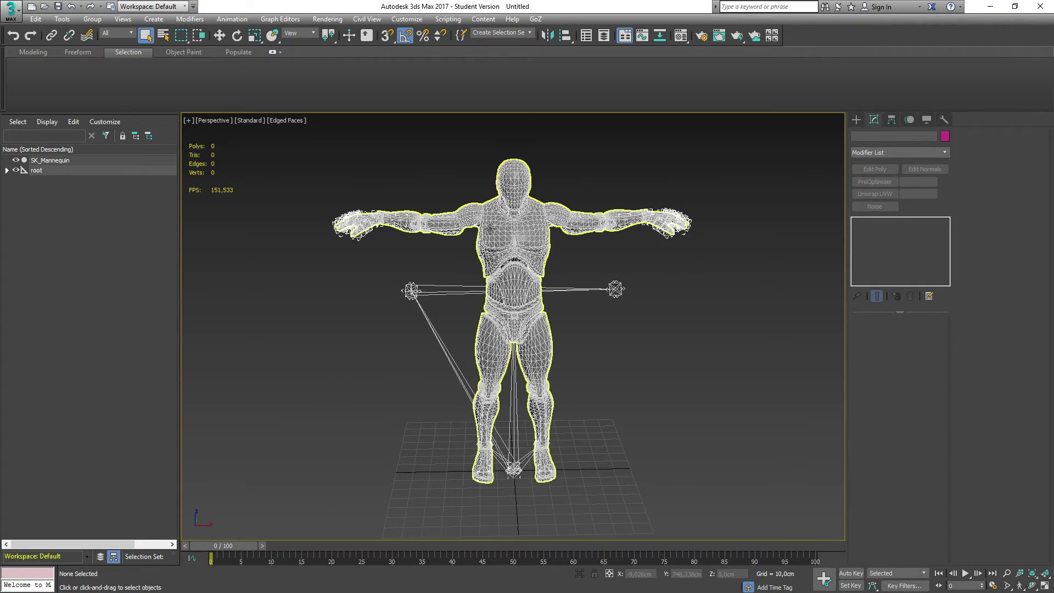
pyautogui.scroll(4, 475, 268)
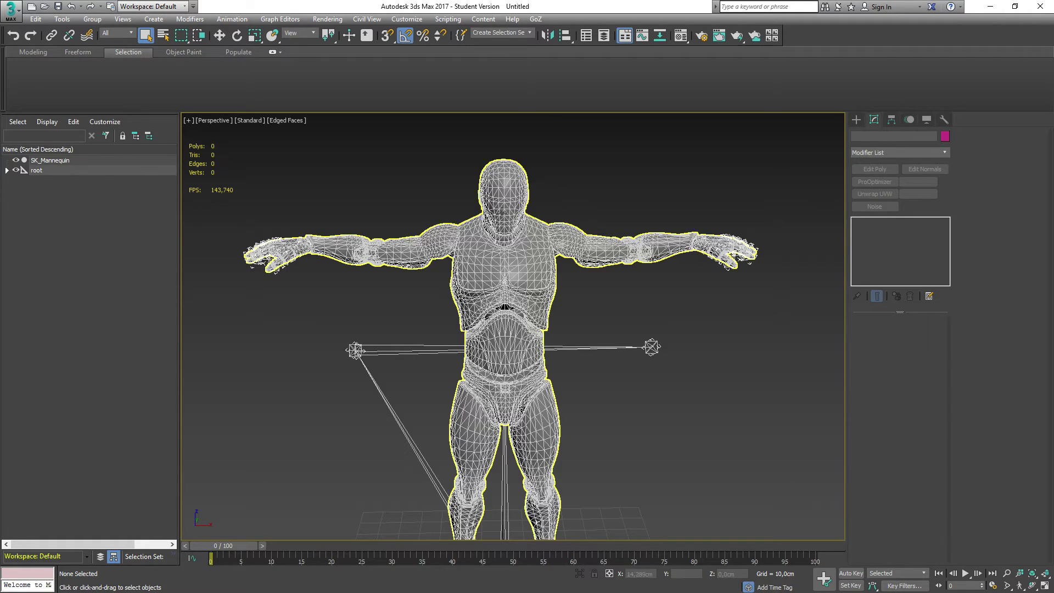
pyautogui.moveTo(467, 211)
pyautogui.keyDown('alt'); pyautogui.mouseDown(button='middle')
pyautogui.moveTo(527, 208)
pyautogui.moveTo(371, 217)
pyautogui.moveTo(472, 196)
pyautogui.moveTo(464, 208)
pyautogui.moveTo(478, 212)
pyautogui.mouseUp(button='middle'); pyautogui.keyUp('alt')
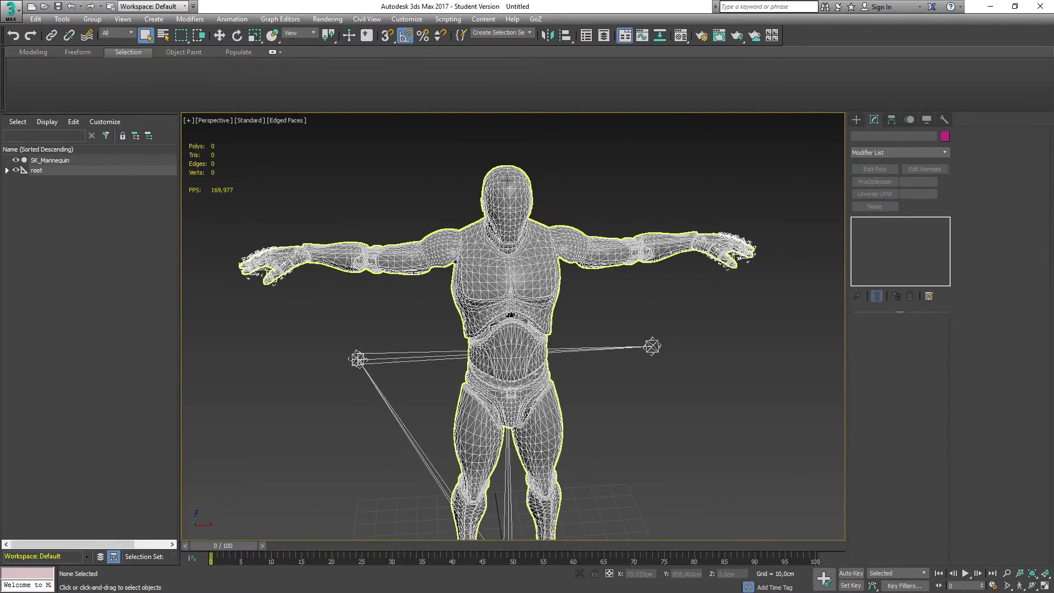
pyautogui.click(38, 19)
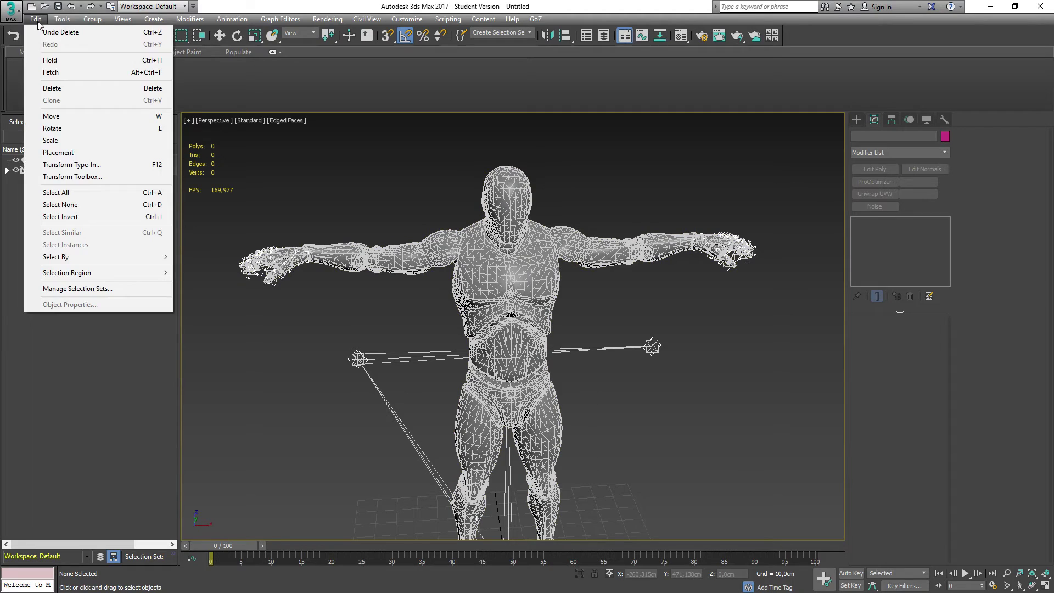
pyautogui.click(50, 60)
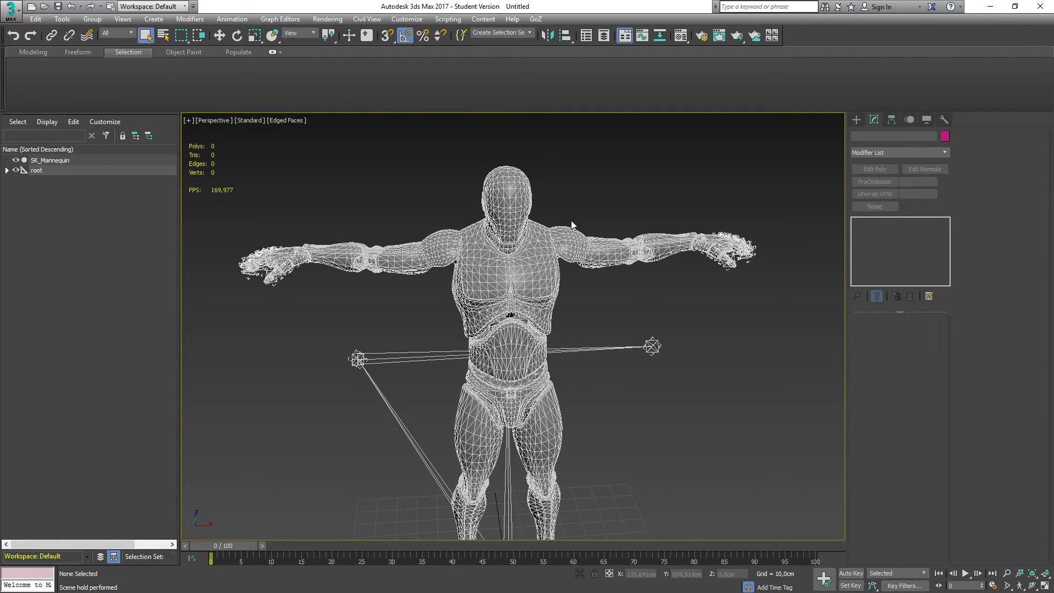
# Select the SK_Mannequin mesh, enter Element level of its Editable Mesh below the Skin modifier, and delete the head element
pyautogui.scroll(-2, 446, 314)
pyautogui.moveTo(445, 305); pyautogui.dragTo(445, 277, button='middle')
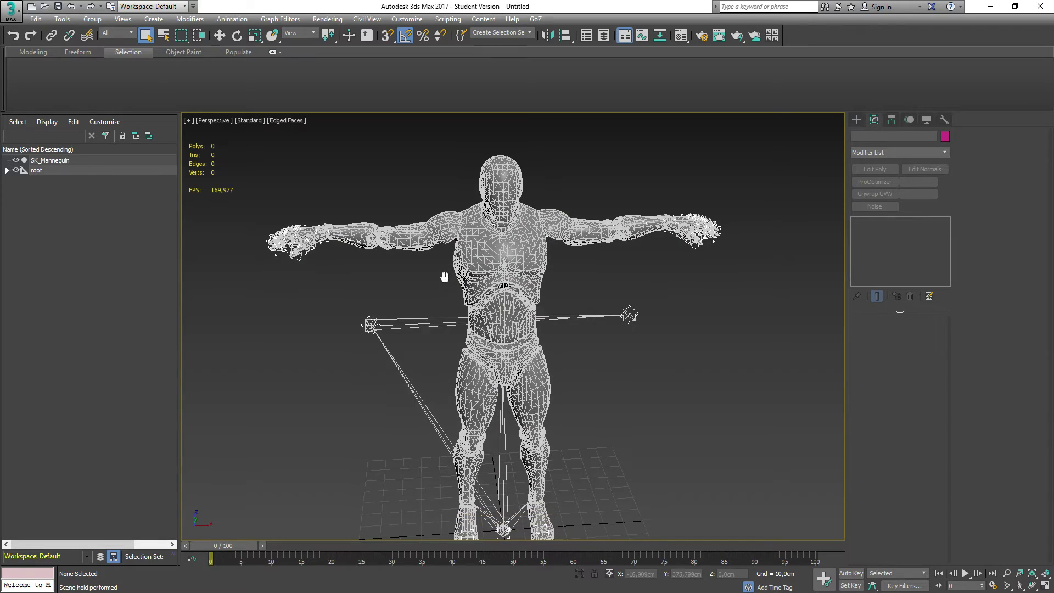
pyautogui.click(49, 161)
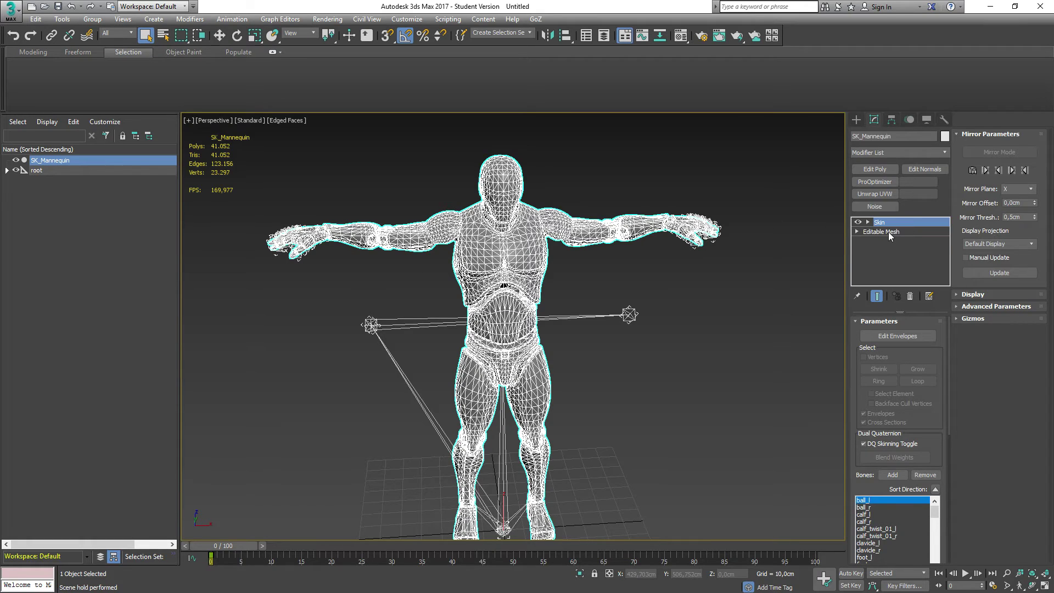
pyautogui.click(885, 231)
pyautogui.press('5')
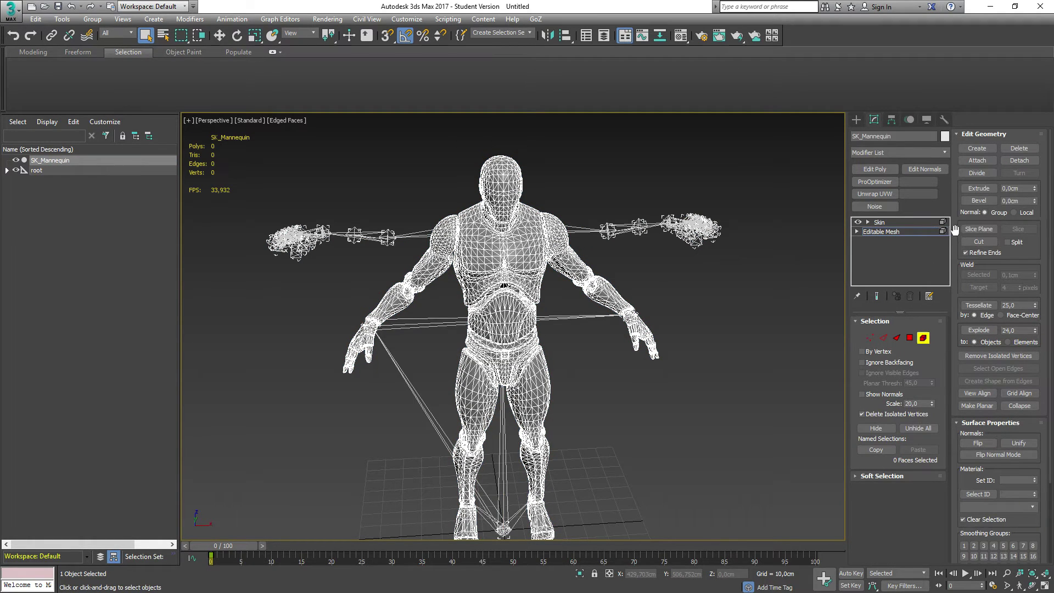
pyautogui.click(857, 231)
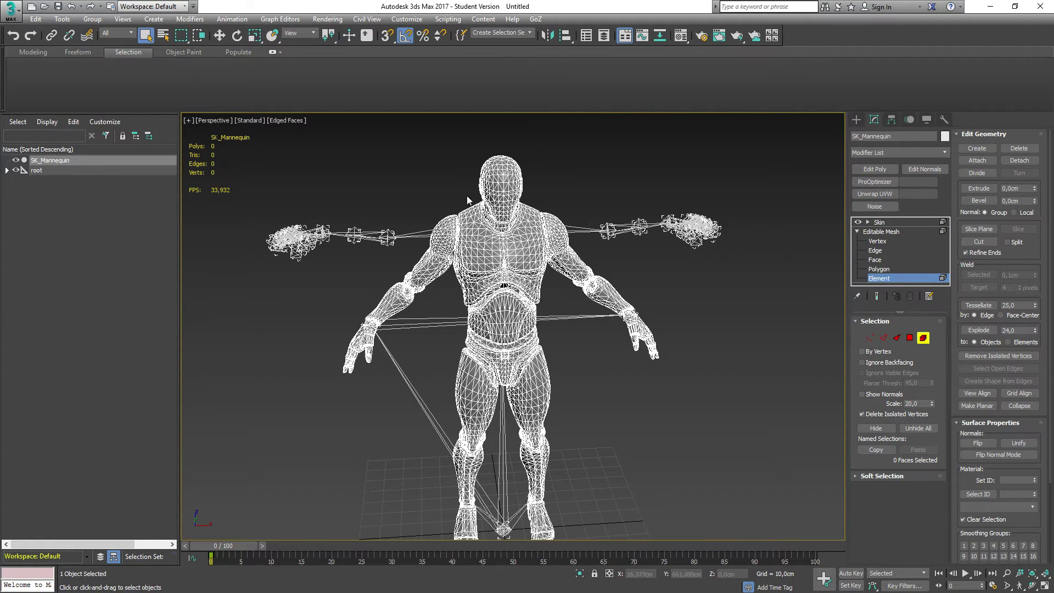
pyautogui.click(518, 184)
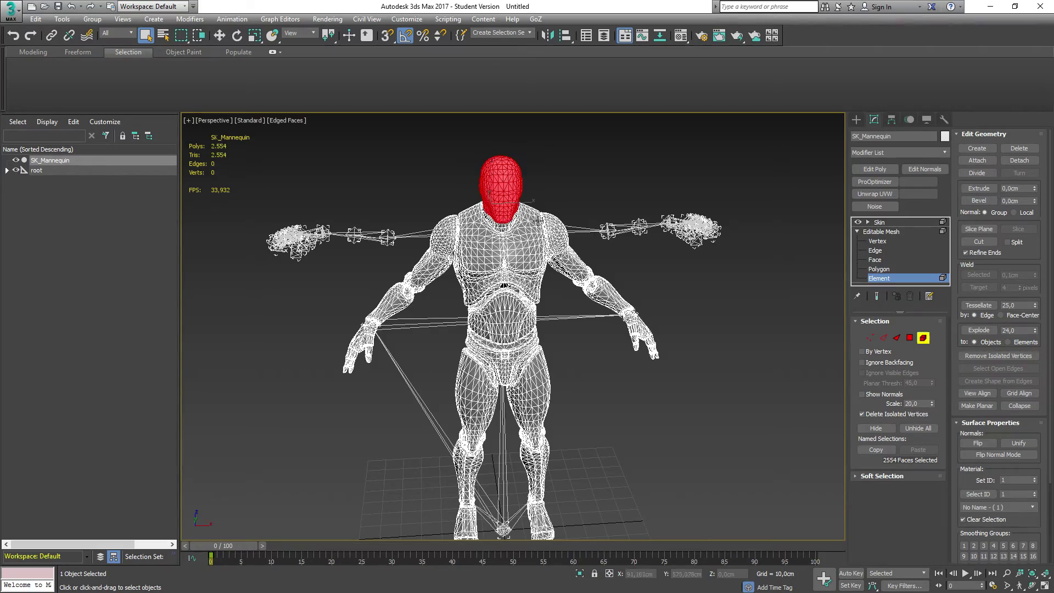
pyautogui.press('Delete')
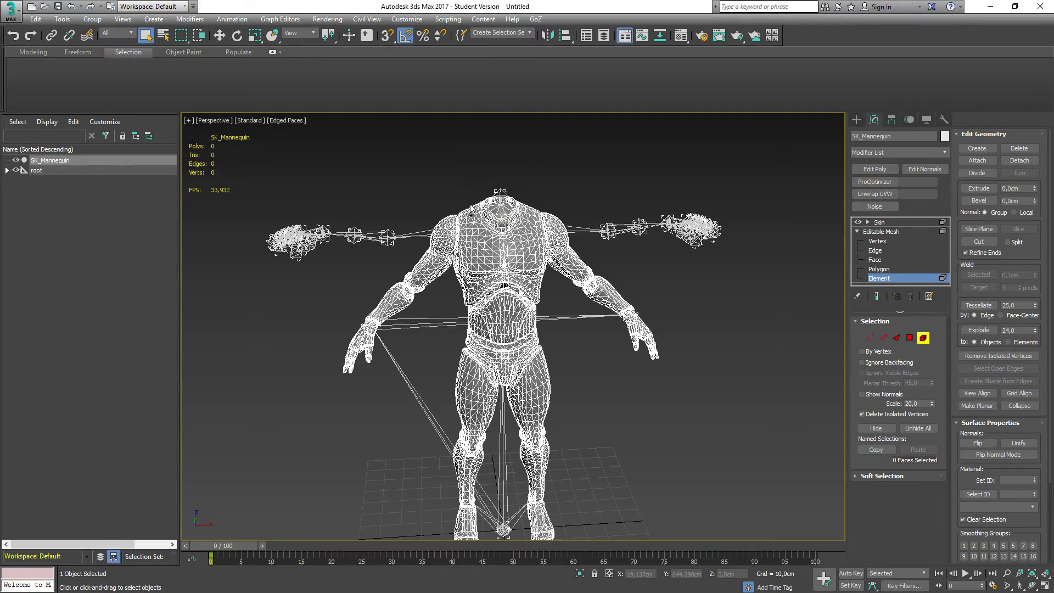
# Delete the neck collar and inner neck elements left above the torso
pyautogui.scroll(5, 470, 204)
pyautogui.moveTo(471, 203)
pyautogui.keyDown('alt'); pyautogui.mouseDown(button='middle')
pyautogui.moveTo(492, 196)
pyautogui.moveTo(468, 185)
pyautogui.mouseUp(button='middle'); pyautogui.keyUp('alt')
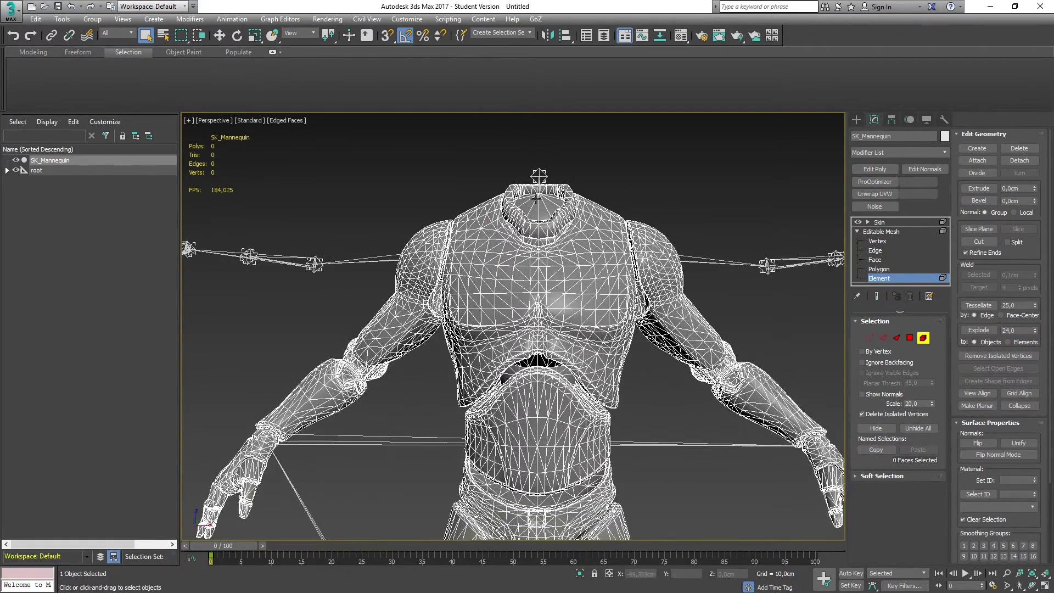
pyautogui.click(517, 184)
pyautogui.click(585, 190)
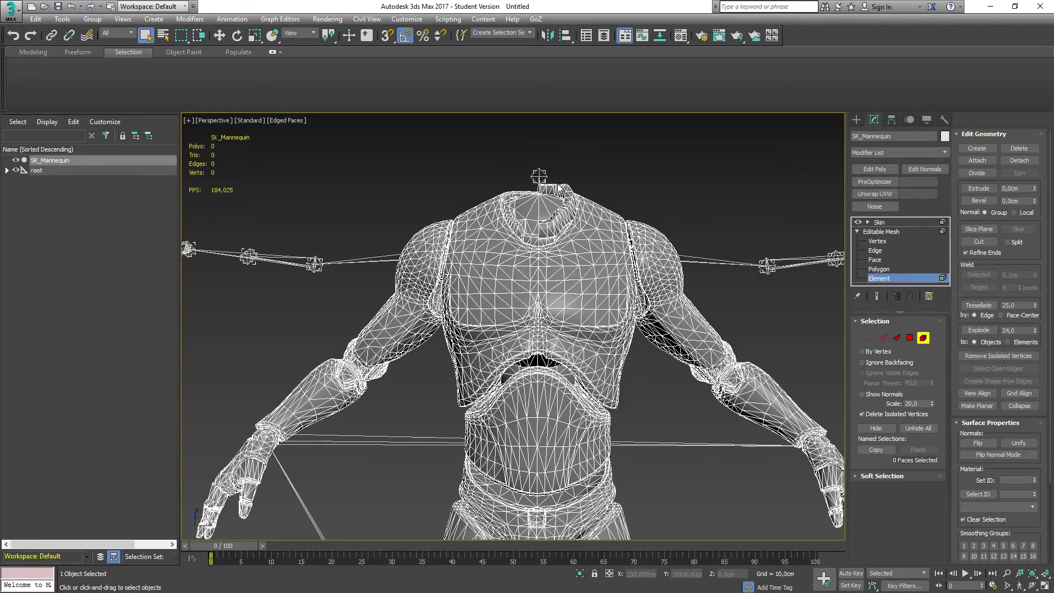
pyautogui.click(554, 189)
pyautogui.press('Delete')
pyautogui.click(549, 207)
pyautogui.press('Delete')
pyautogui.click(531, 211)
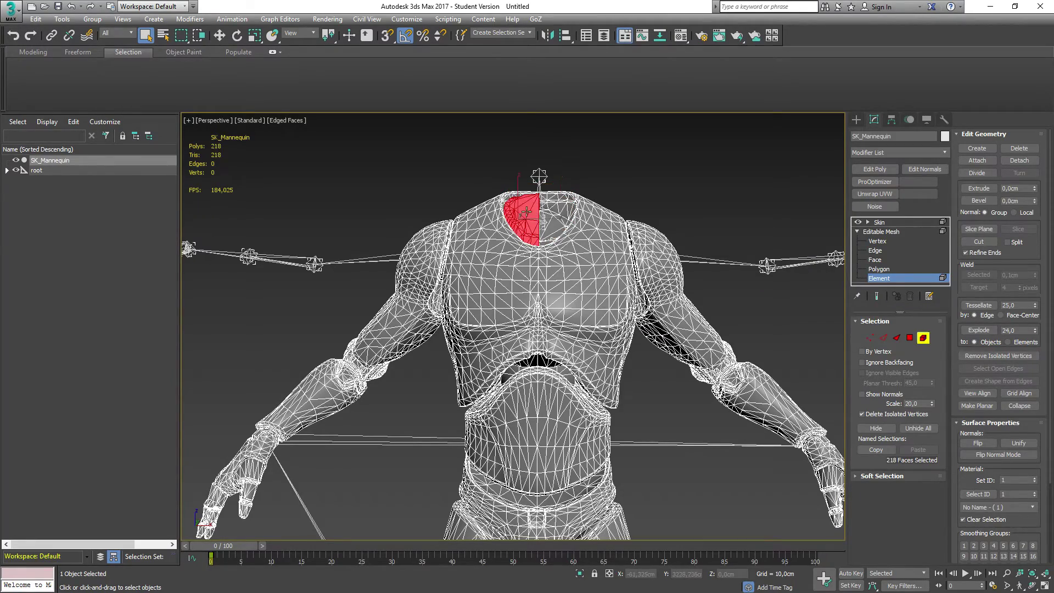
pyautogui.press('Delete')
# Leave Element editing and return to the Skin modifier of the headless mannequin
pyautogui.moveTo(453, 238)
pyautogui.keyDown('alt'); pyautogui.mouseDown(button='middle')
pyautogui.moveTo(494, 258)
pyautogui.moveTo(418, 252)
pyautogui.moveTo(495, 247)
pyautogui.moveTo(457, 241)
pyautogui.mouseUp(button='middle'); pyautogui.keyUp('alt')
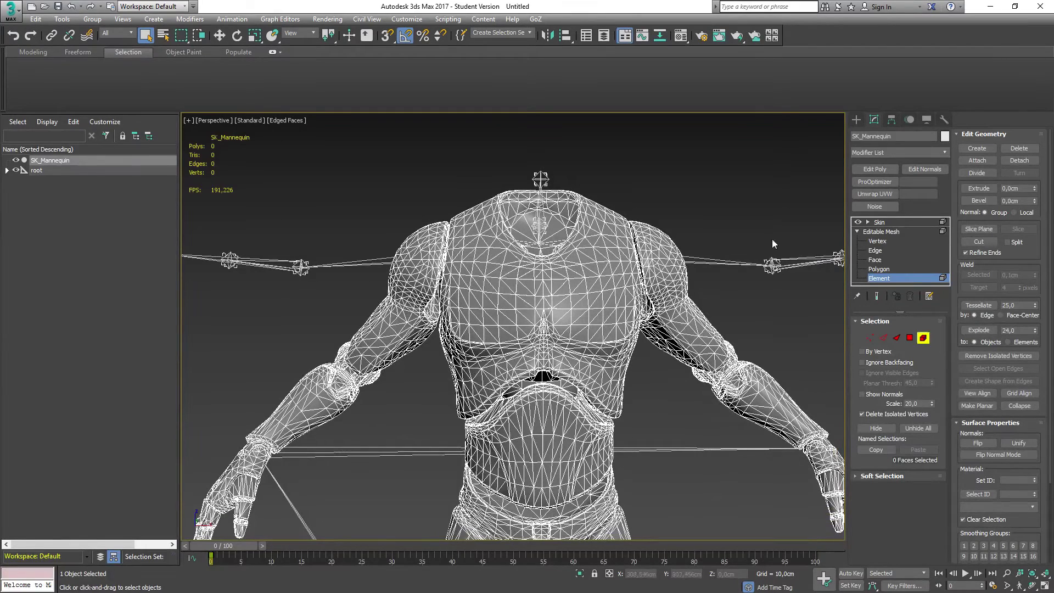
pyautogui.click(888, 279)
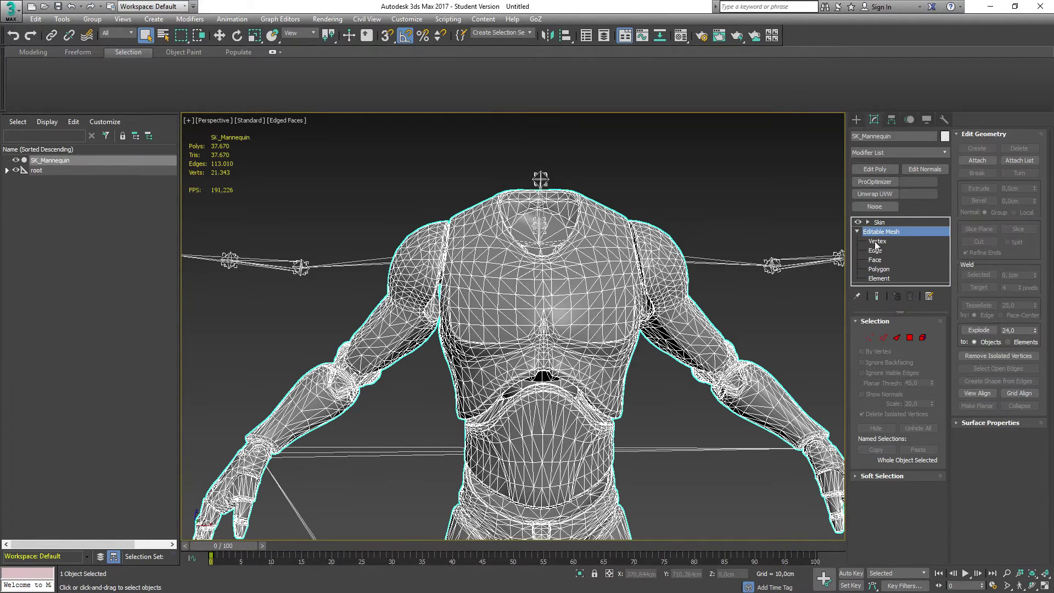
pyautogui.click(881, 222)
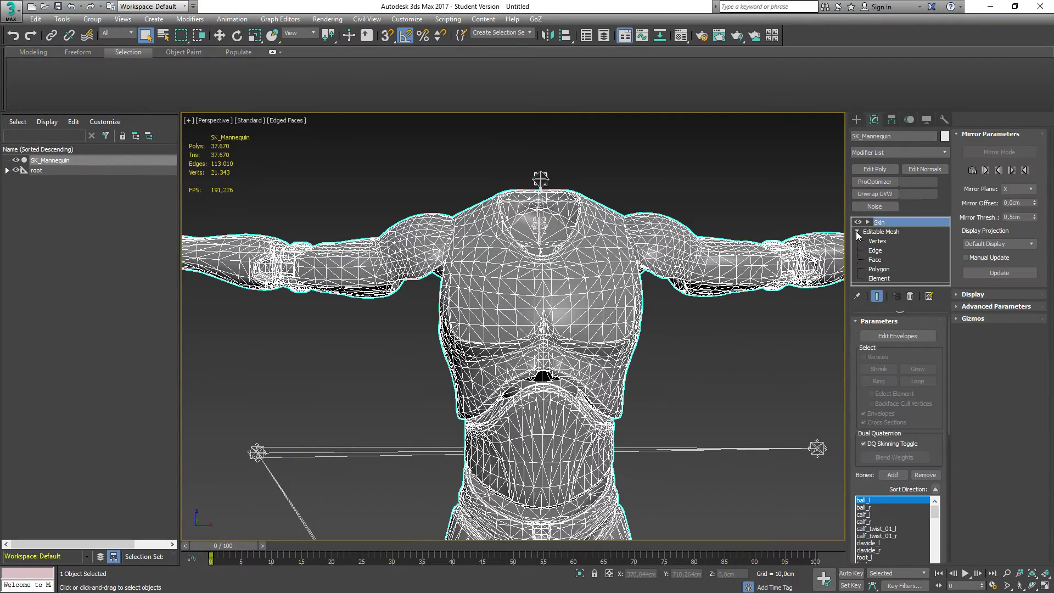
# Export the headless mannequin as a separate FBX in the tut folder, adding a suffix after SK_Mannequin_ and keeping the default export settings
pyautogui.scroll(-5, 649, 282)
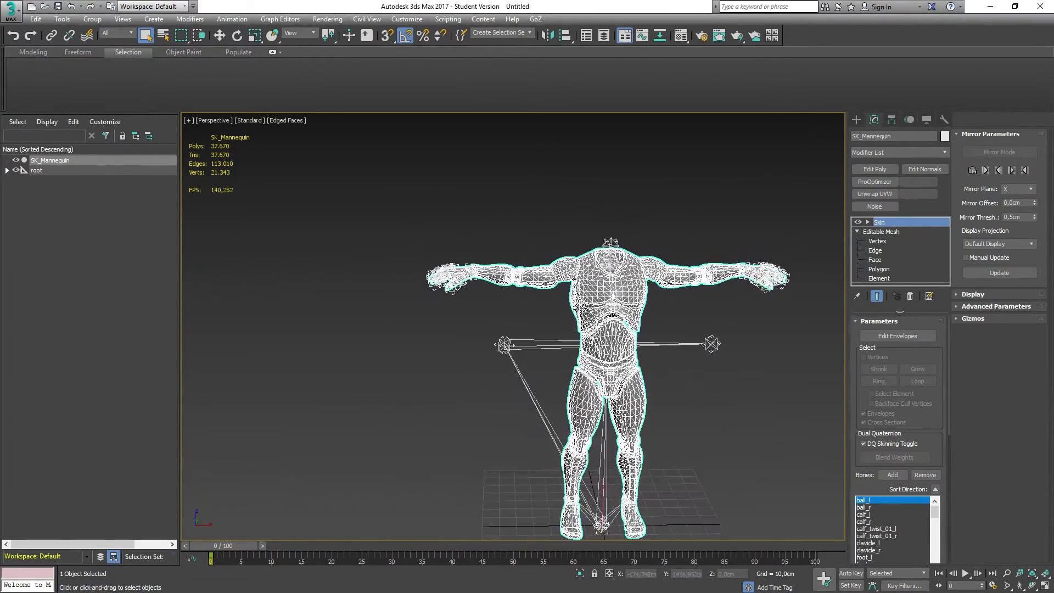
pyautogui.moveTo(471, 234); pyautogui.dragTo(398, 188, button='middle')
pyautogui.click(17, 11)
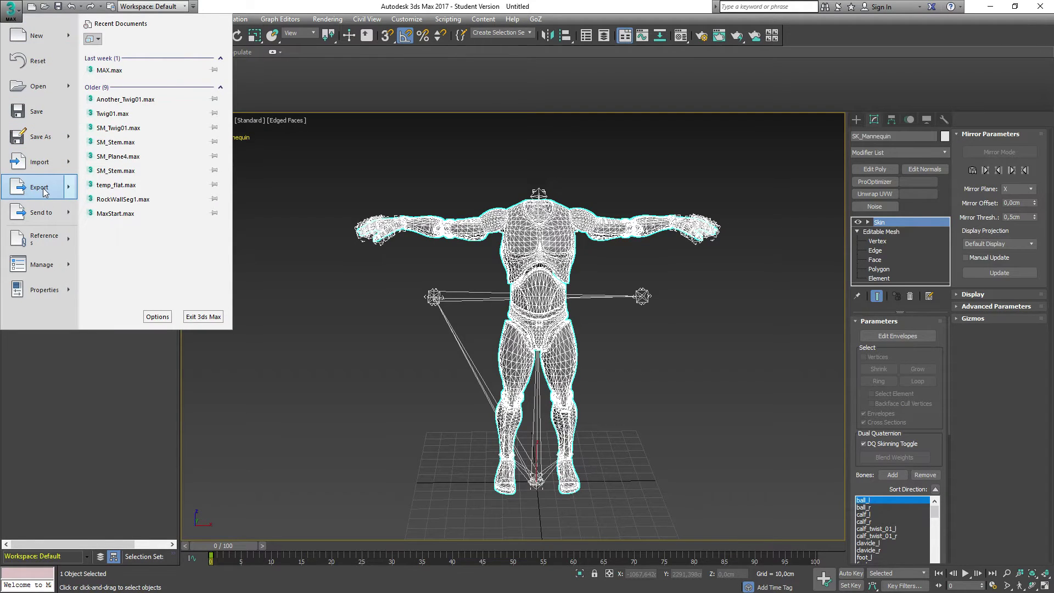
pyautogui.moveTo(40, 200)
pyautogui.click(138, 48)
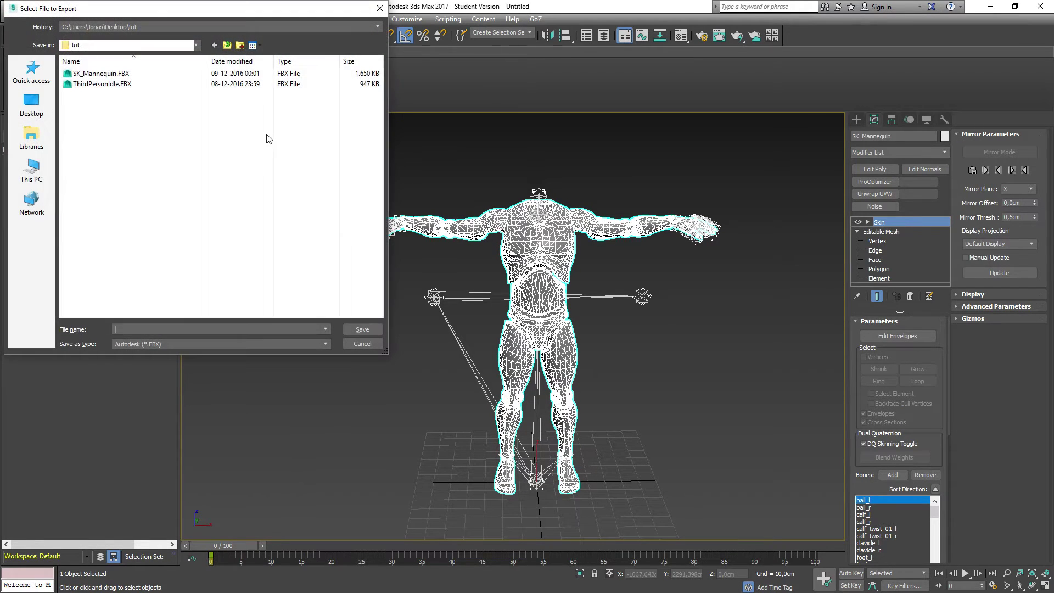
pyautogui.click(85, 75)
pyautogui.click(158, 330)
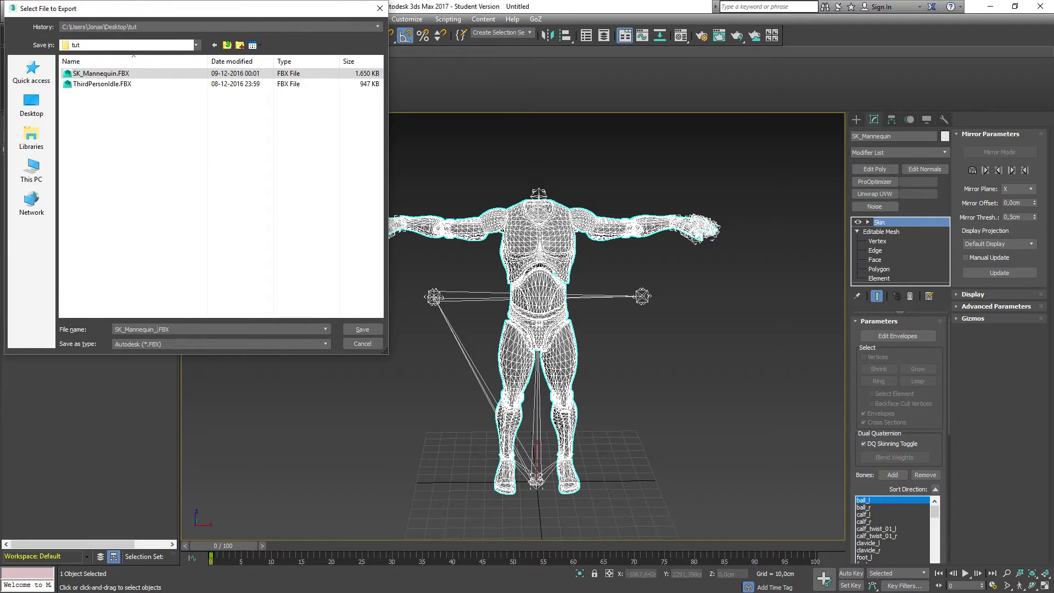
pyautogui.press('Return')
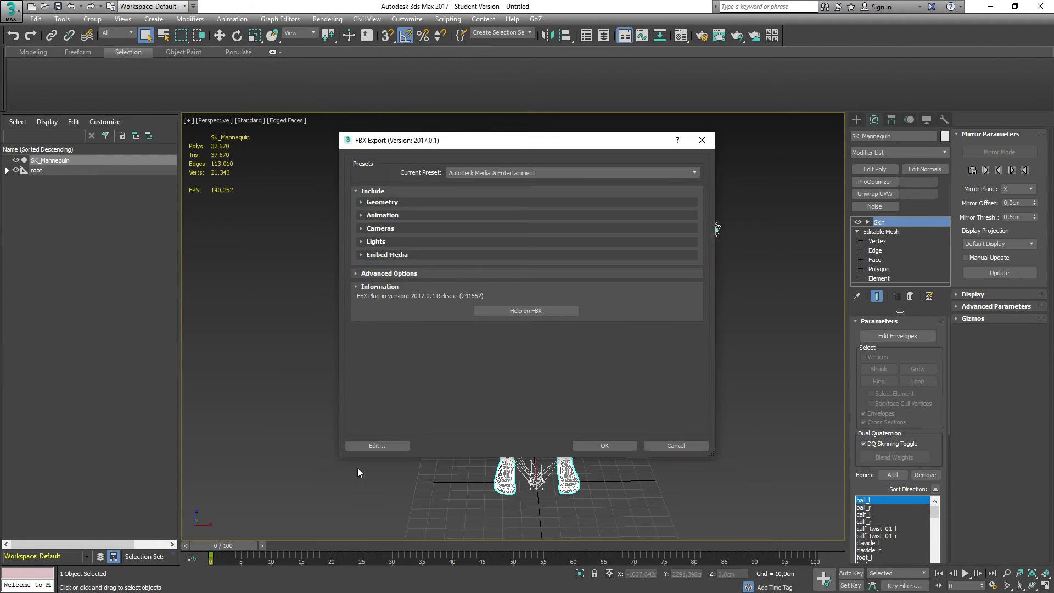
pyautogui.click(603, 444)
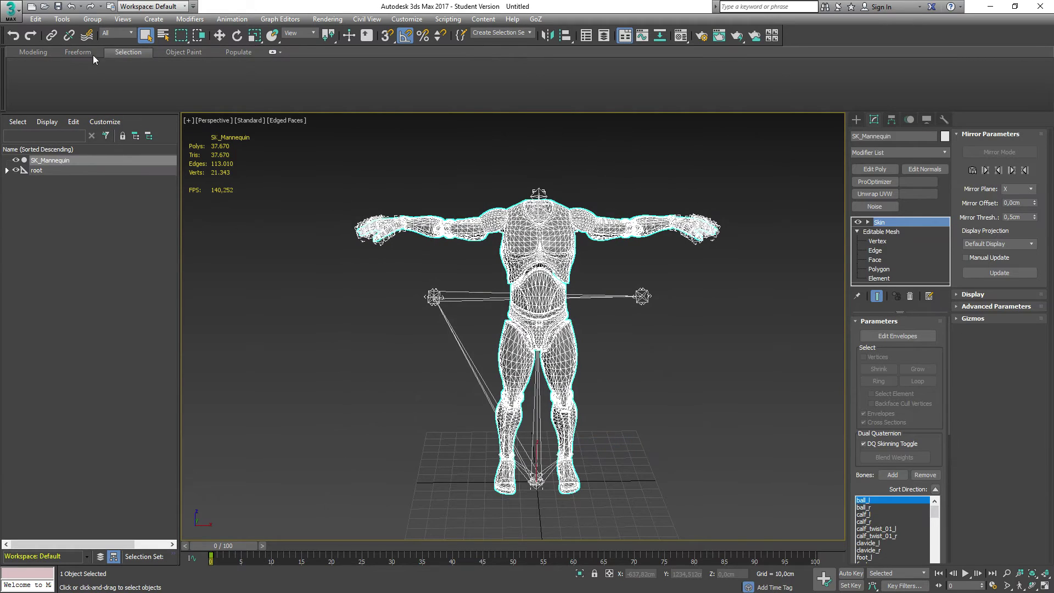
# Fetch the held scene to restore the complete mannequin
pyautogui.click(36, 18)
pyautogui.click(49, 65)
pyautogui.click(508, 344)
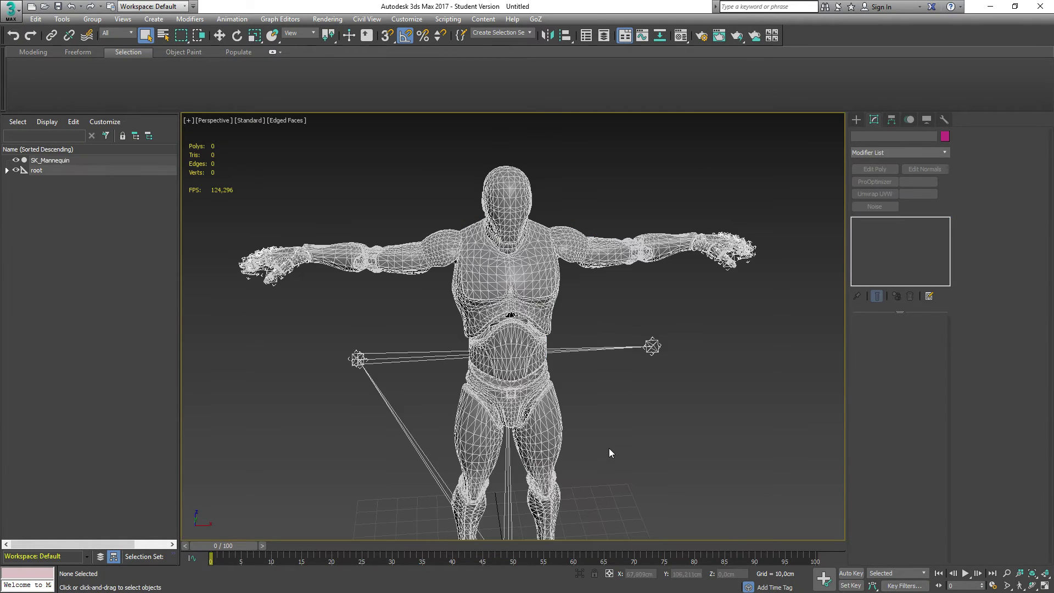
# Select SK_Mannequin, enter Element level of its Editable Mesh, and delete the right arm, right chest half and right leg elements
pyautogui.scroll(-5, 383, 454)
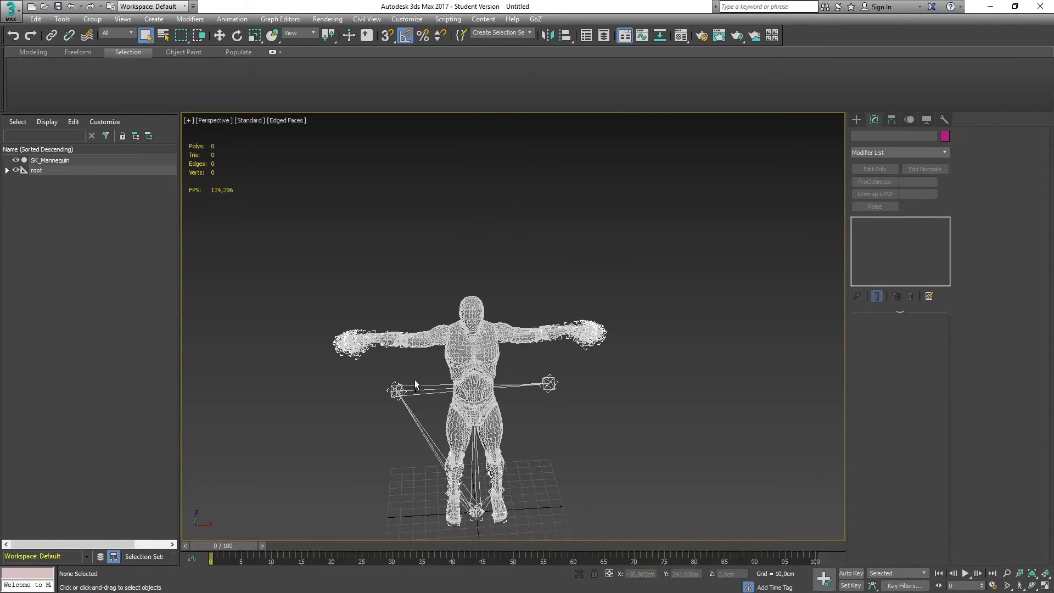
pyautogui.click(50, 160)
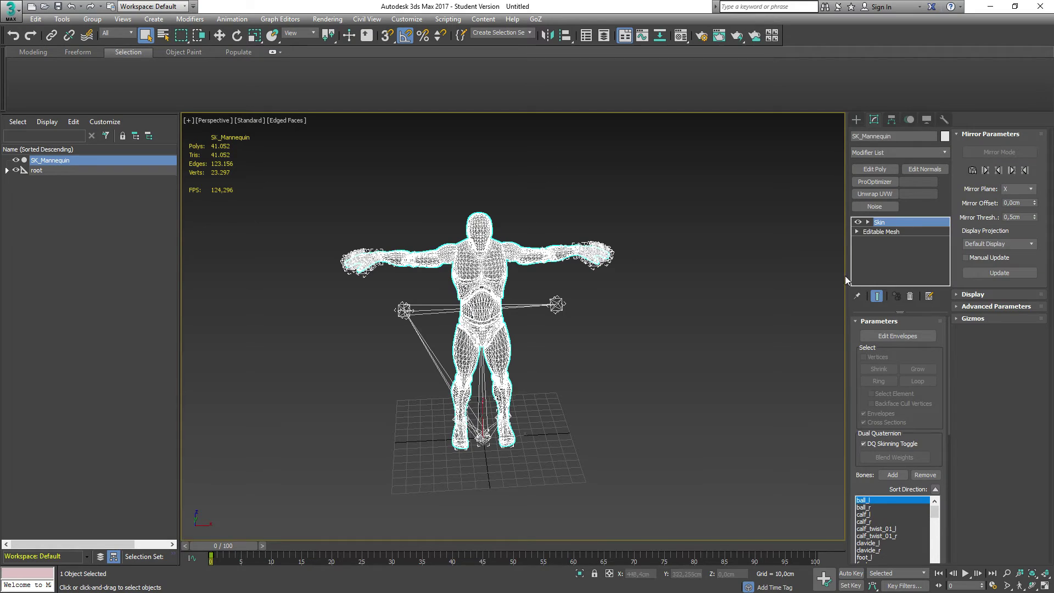
pyautogui.click(875, 231)
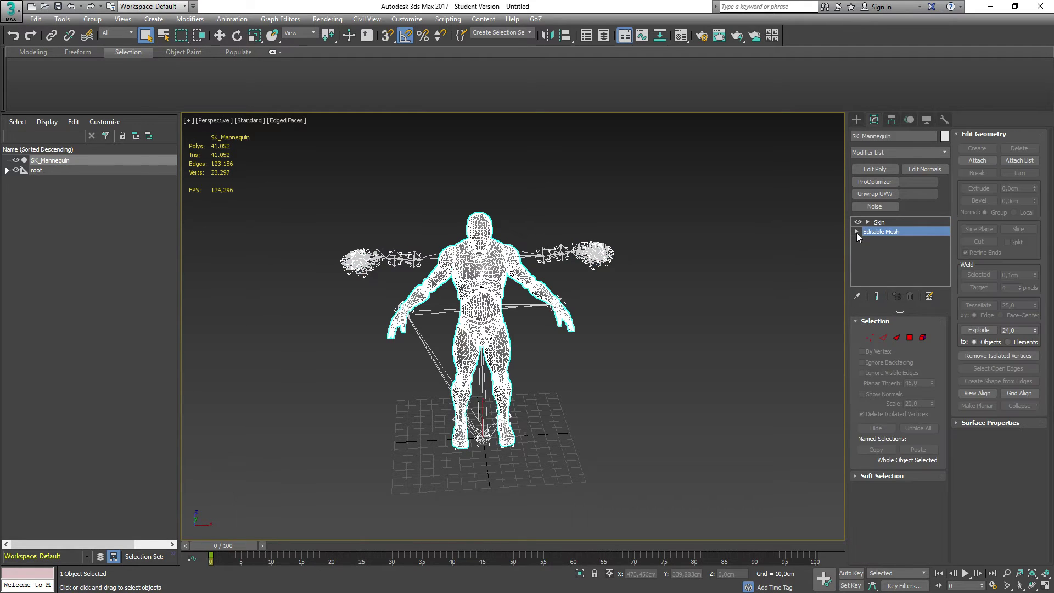
pyautogui.press('5')
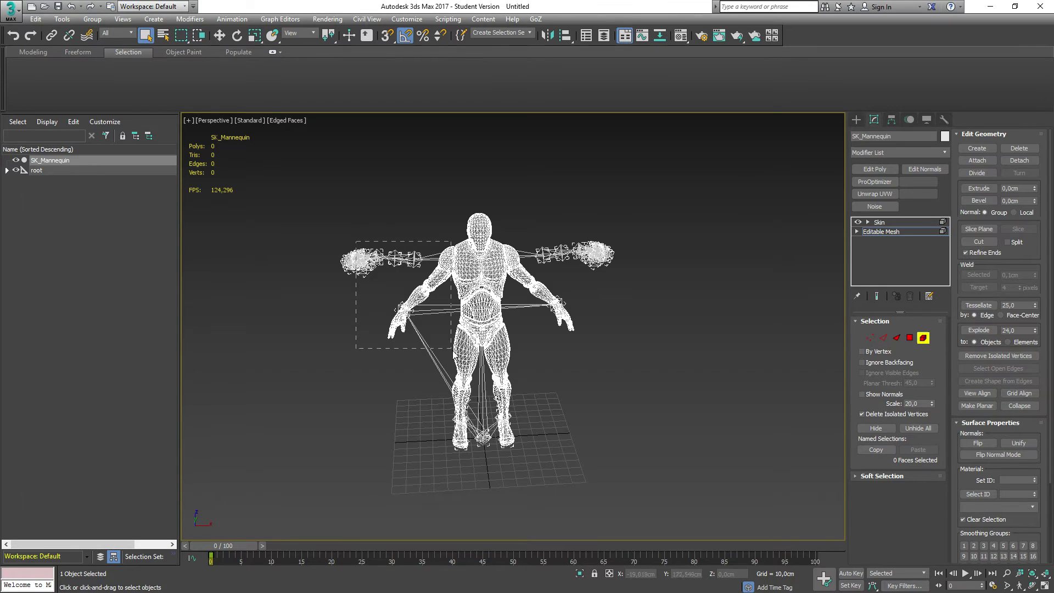
pyautogui.moveTo(458, 372); pyautogui.dragTo(461, 379)
pyautogui.press('Delete')
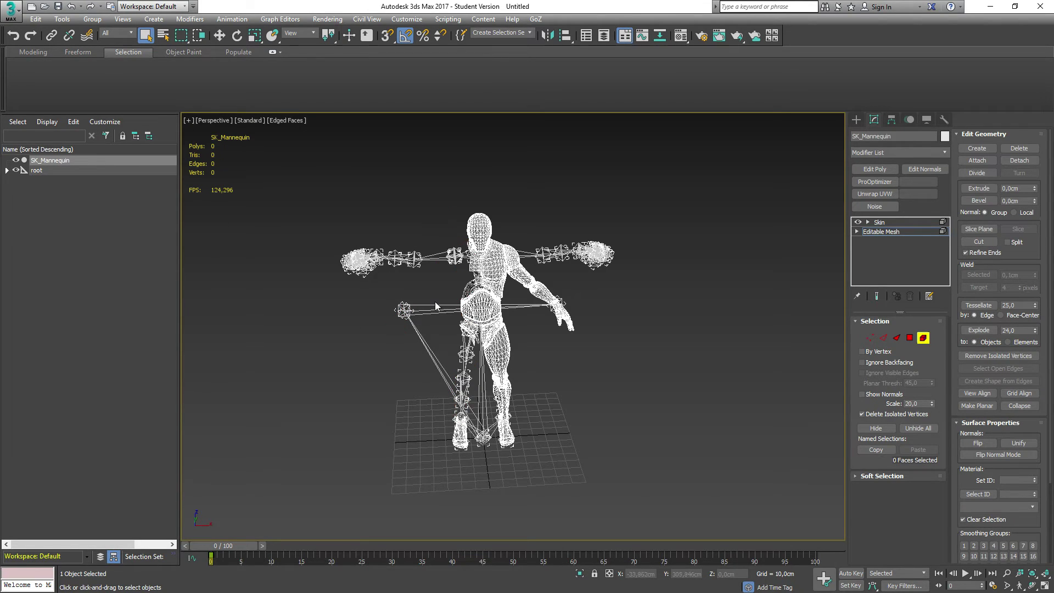
# Delete the remaining pelvis, legs, feet, left arm, chest and abdomen elements of SK_Mannequin, keeping only the head and neck
pyautogui.moveTo(435, 302); pyautogui.dragTo(535, 379)
pyautogui.press('Delete')
pyautogui.moveTo(414, 400); pyautogui.dragTo(550, 457)
pyautogui.press('Delete')
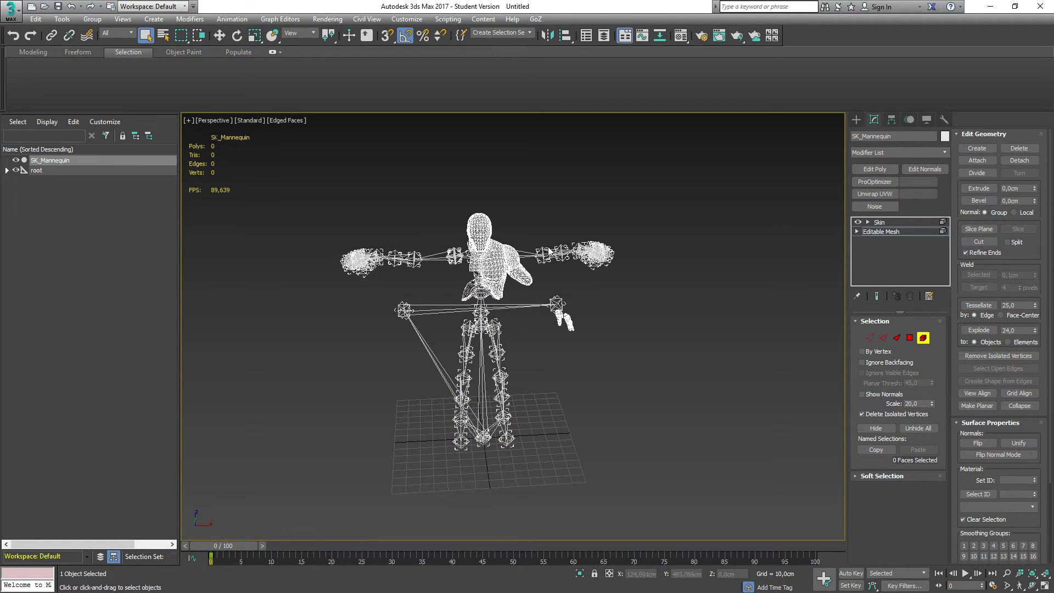
pyautogui.moveTo(499, 230); pyautogui.dragTo(558, 318)
pyautogui.press('Delete')
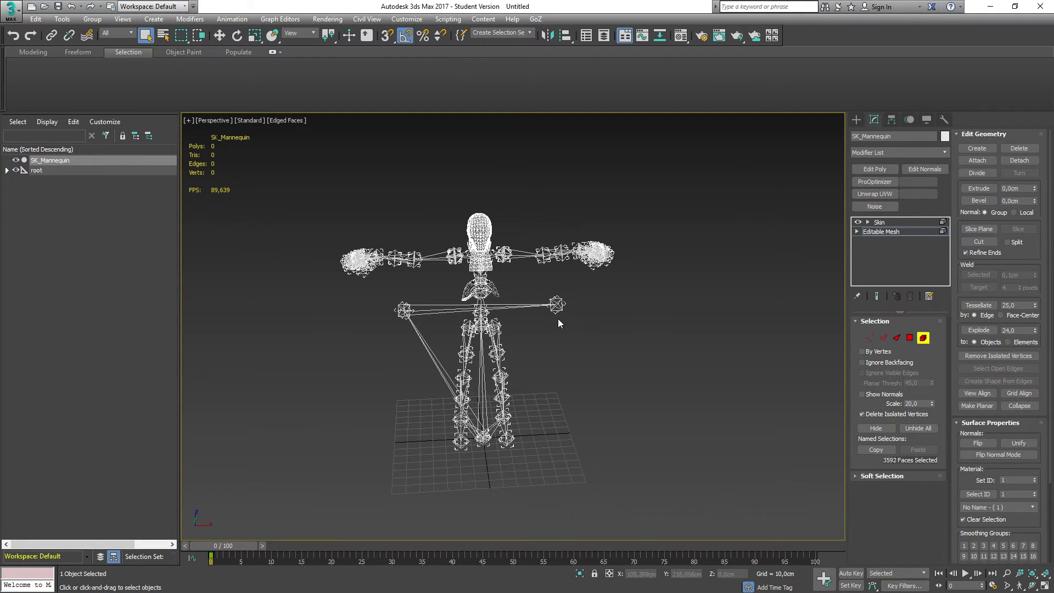
pyautogui.moveTo(459, 269); pyautogui.dragTo(541, 317)
pyautogui.press('Delete')
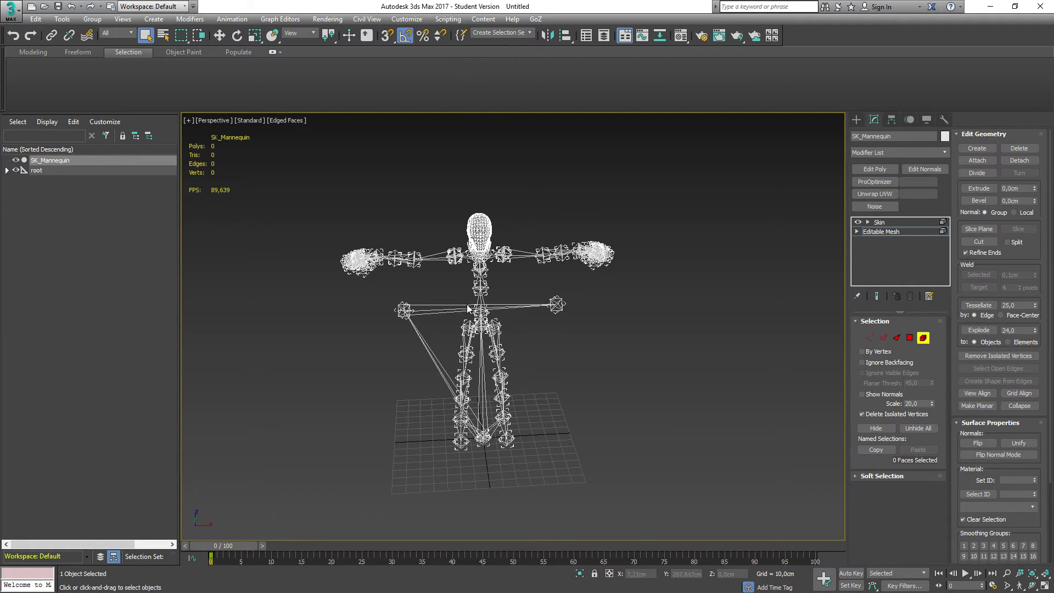
# Inspect the remaining head and skeleton, and return from Element editing to the Skin modifier of the head-only mannequin
pyautogui.scroll(8, 456, 246)
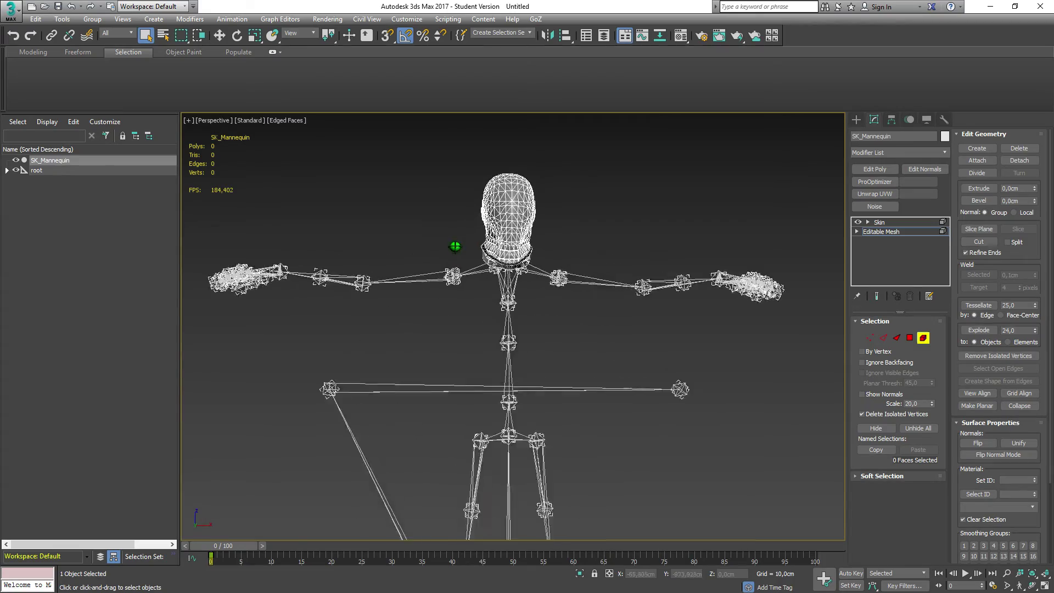
pyautogui.scroll(6, 455, 247)
pyautogui.scroll(-5, 455, 247)
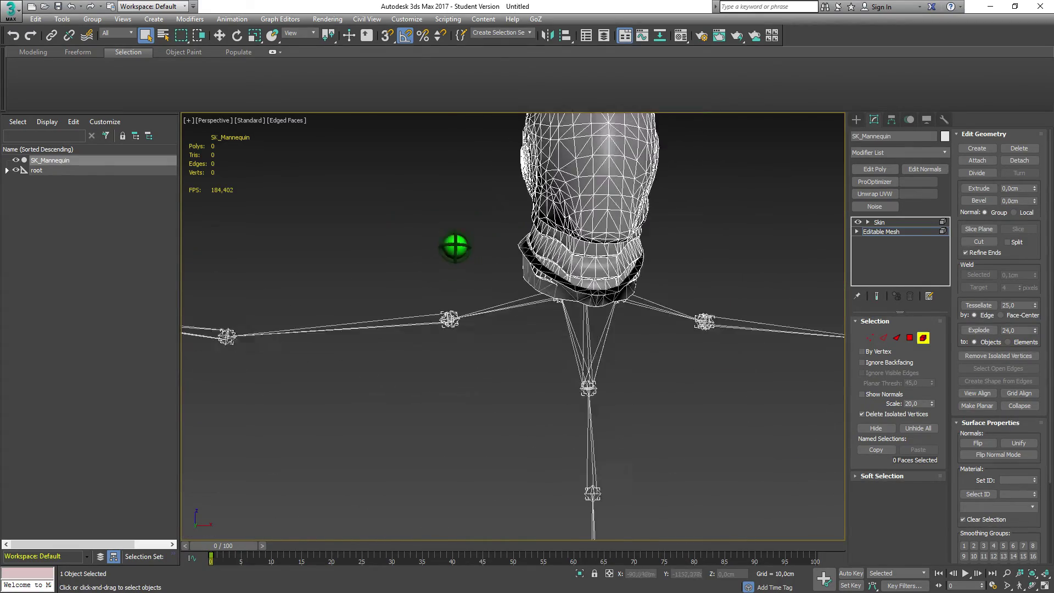
pyautogui.keyDown('alt'); pyautogui.moveTo(477, 302); pyautogui.dragTo(496, 252, button='middle'); pyautogui.keyUp('alt')
pyautogui.scroll(-5, 457, 351)
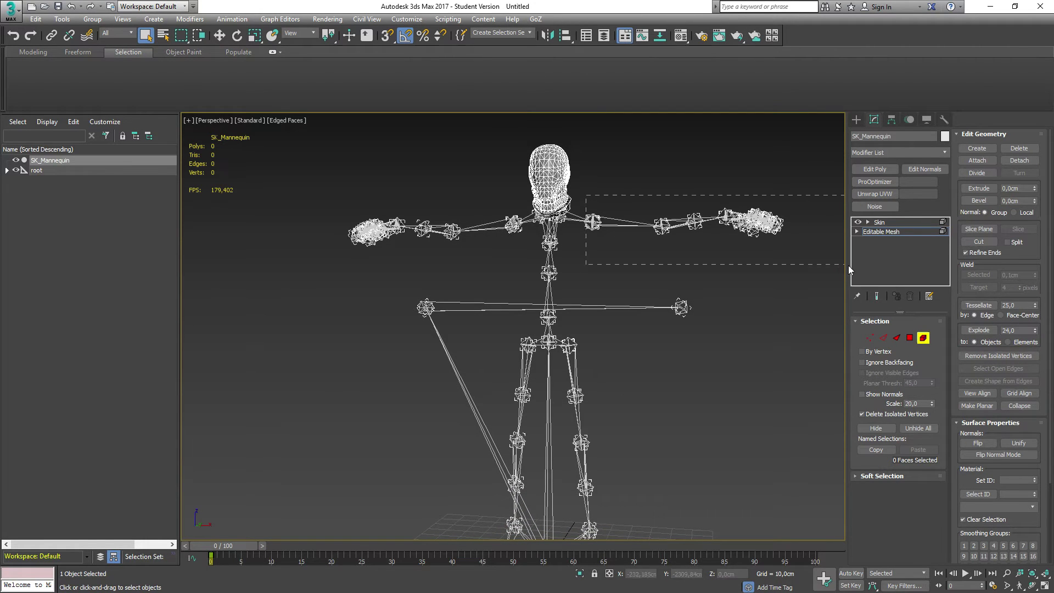
pyautogui.scroll(-4, 579, 423)
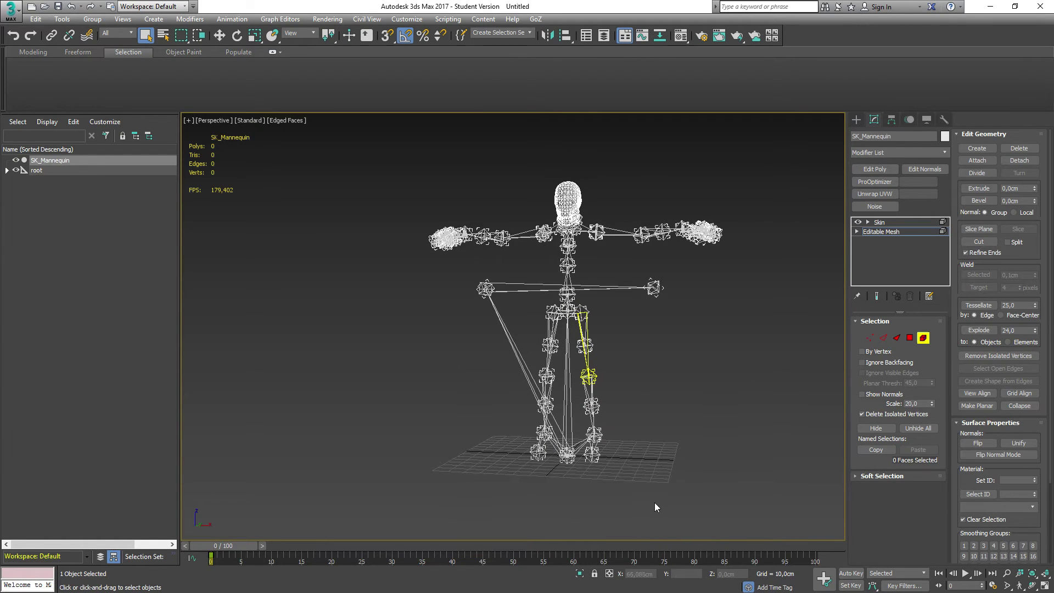
pyautogui.click(888, 232)
pyautogui.click(881, 222)
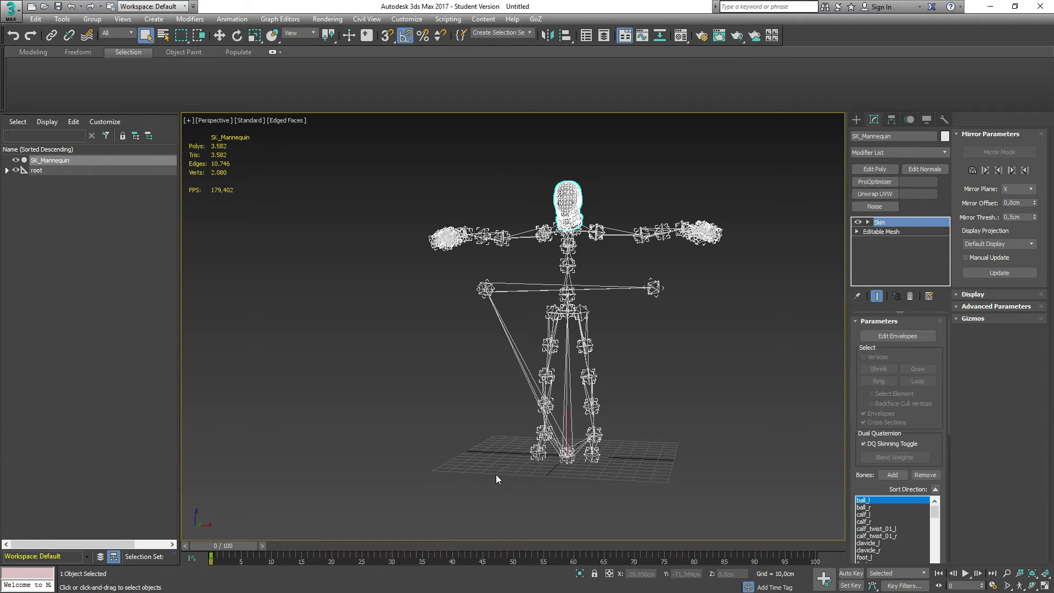
# Export the head-only mannequin as SK_Mannequin_Head.FBX in the tut folder with the default export settings, and close 3ds Max without saving the scene
pyautogui.click(11, 10)
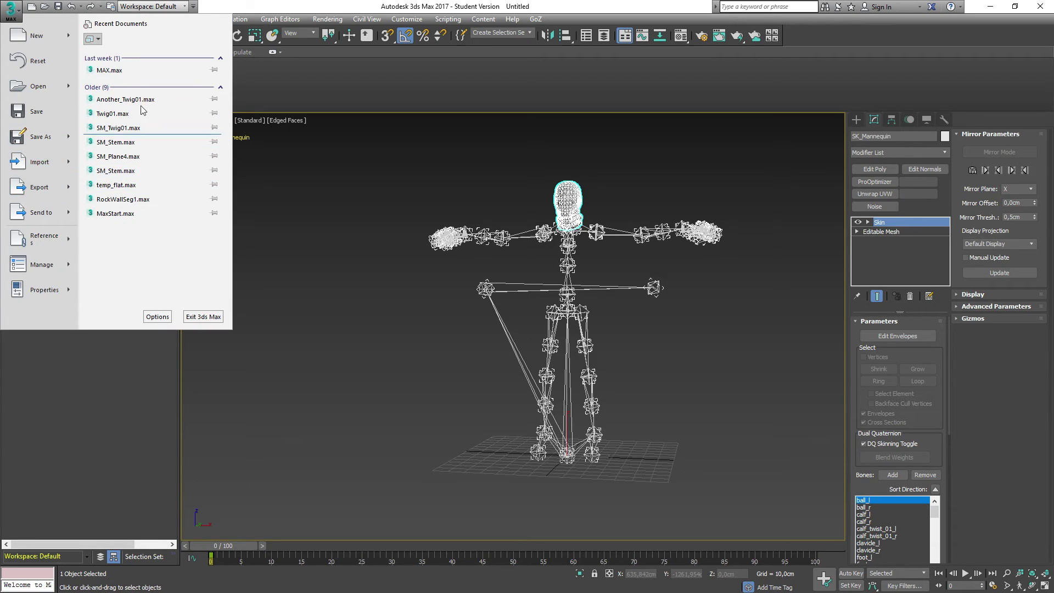
pyautogui.click(35, 192)
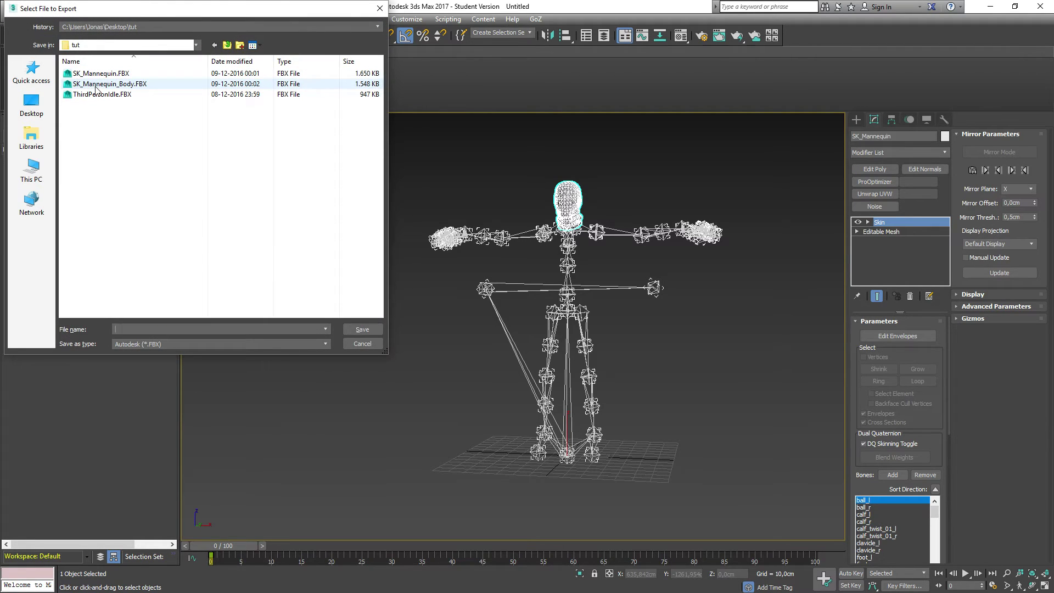
pyautogui.click(88, 84)
pyautogui.doubleClick(157, 328)
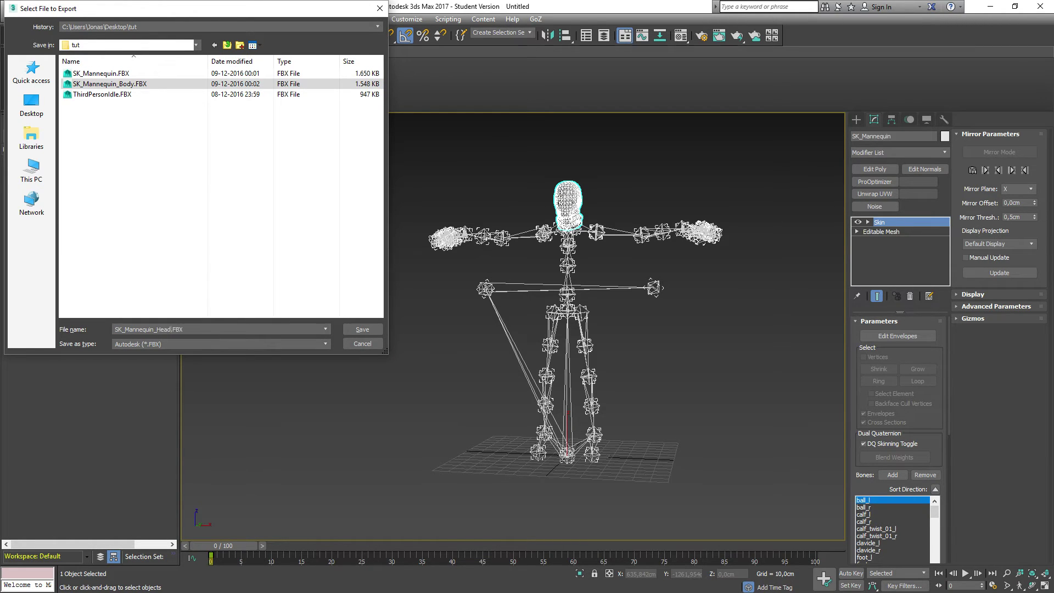
pyautogui.press('Return')
pyautogui.click(606, 445)
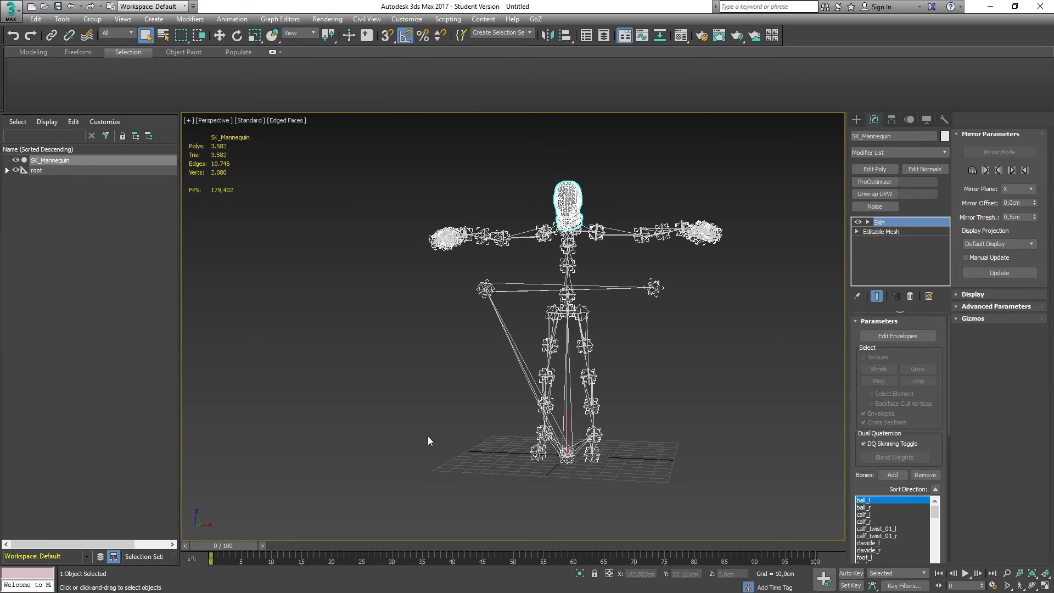
pyautogui.click(1040, 7)
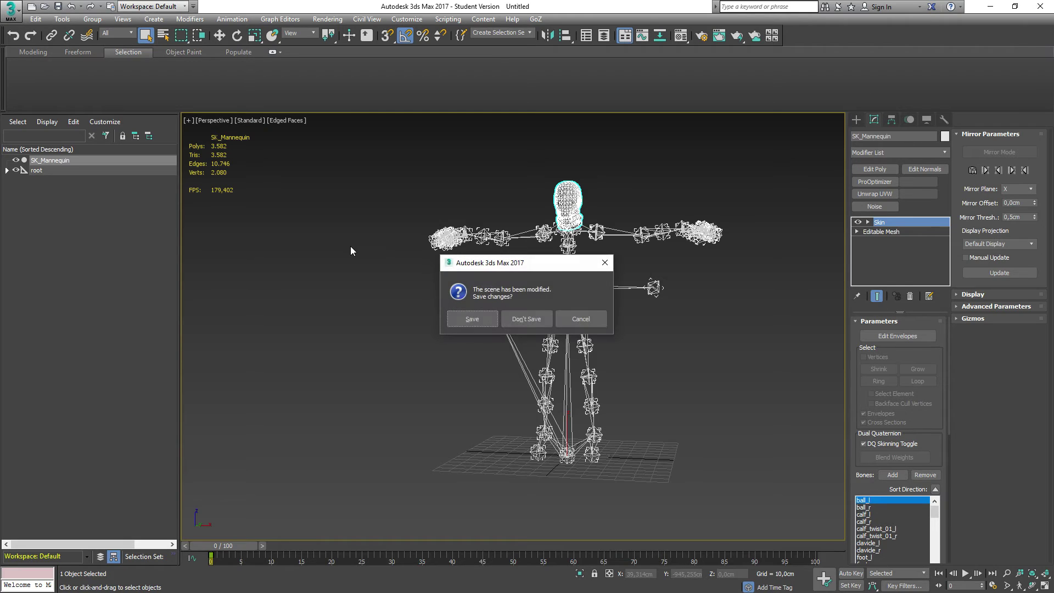
pyautogui.click(520, 318)
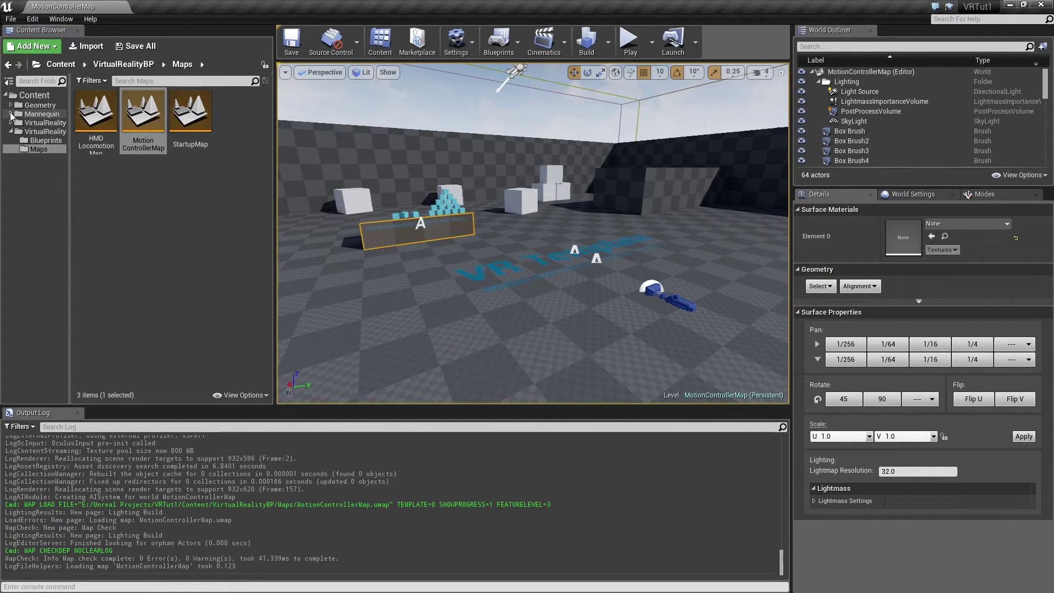
# In the Unreal Editor, create a new folder named Mesh inside the Mannequin content folder
pyautogui.click(11, 113)
pyautogui.click(34, 114)
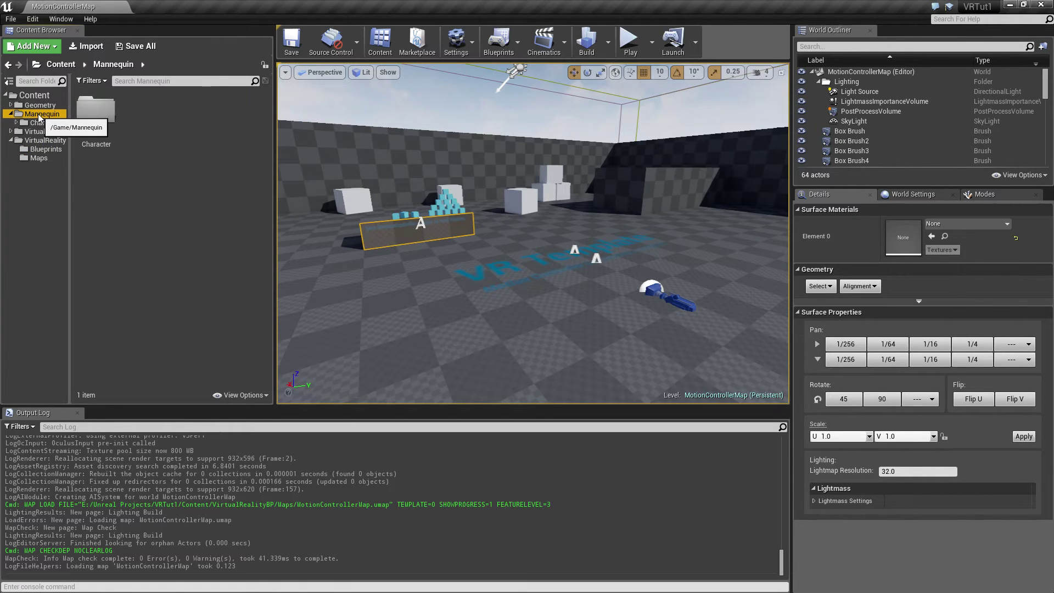
pyautogui.rightClick(37, 114)
pyautogui.click(70, 120)
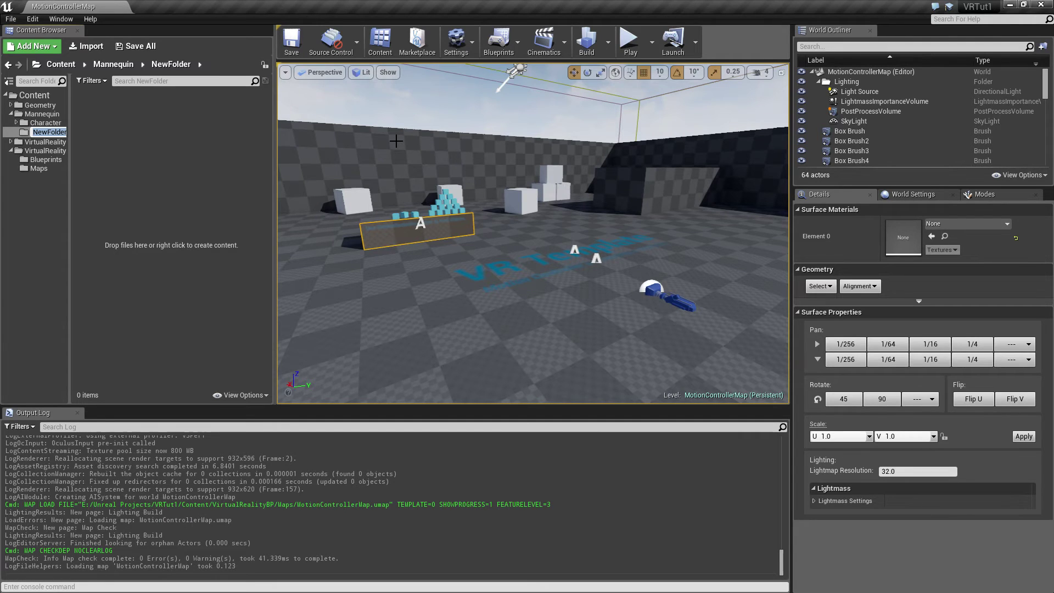
pyautogui.write('Mesh')
pyautogui.press('Return')
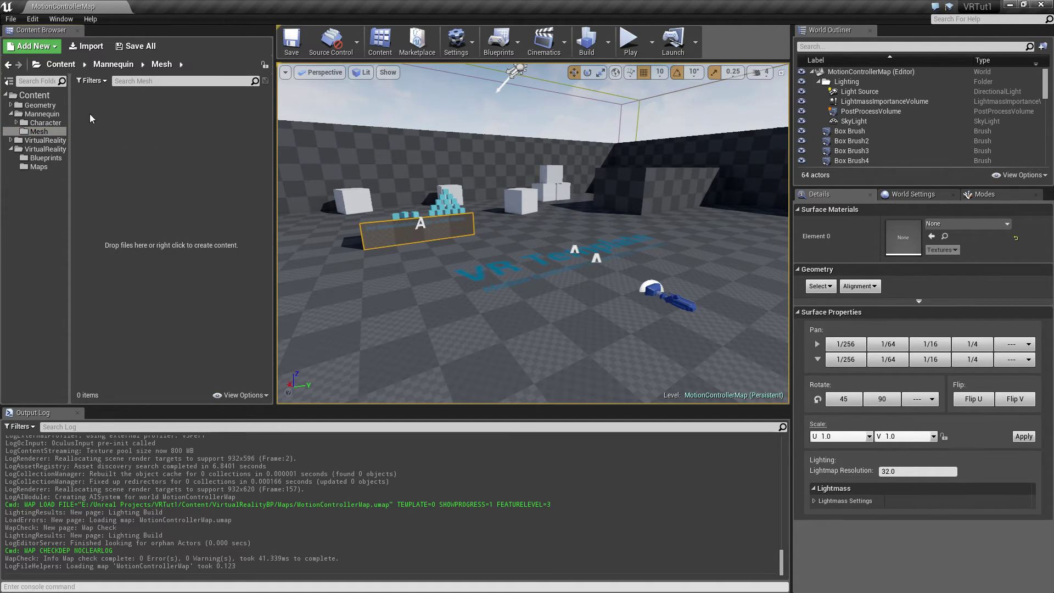
# Start an import into the Mesh folder and choose SK_Mannequin.FBX from the tut folder on the Desktop
pyautogui.click(88, 46)
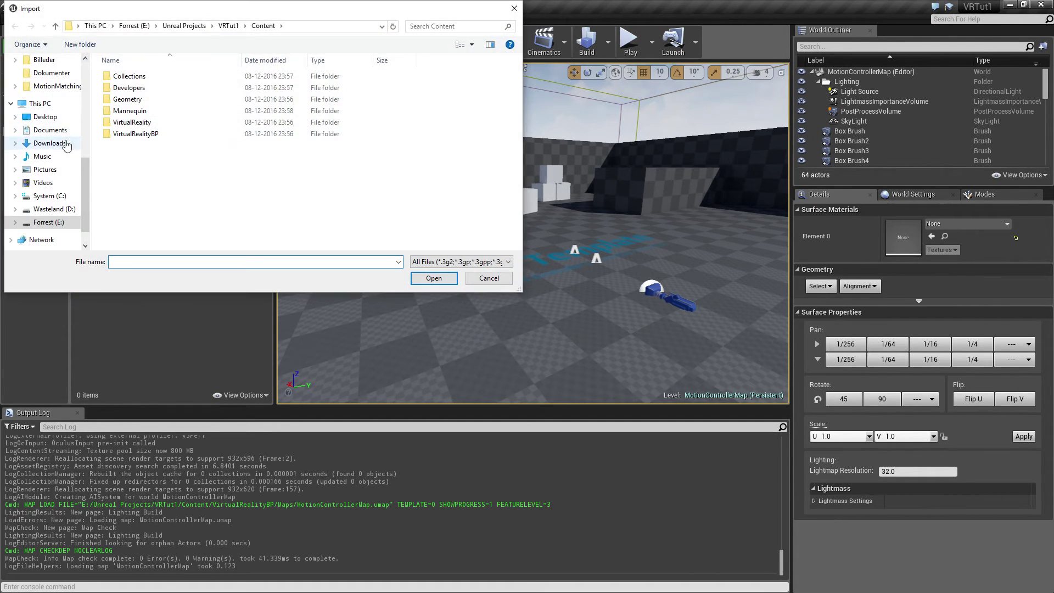
pyautogui.click(46, 117)
pyautogui.doubleClick(302, 101)
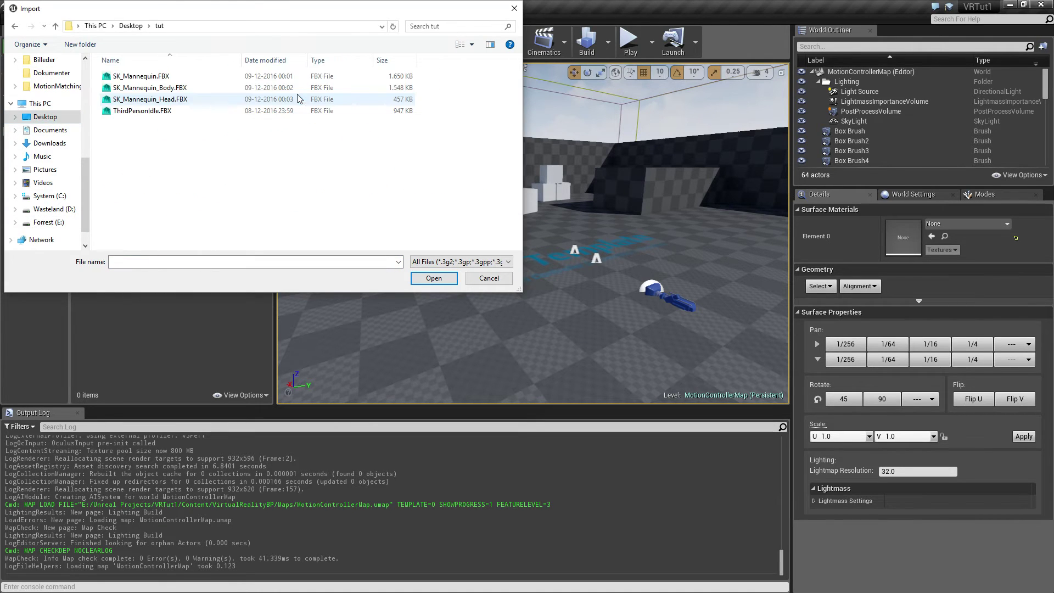
pyautogui.doubleClick(142, 78)
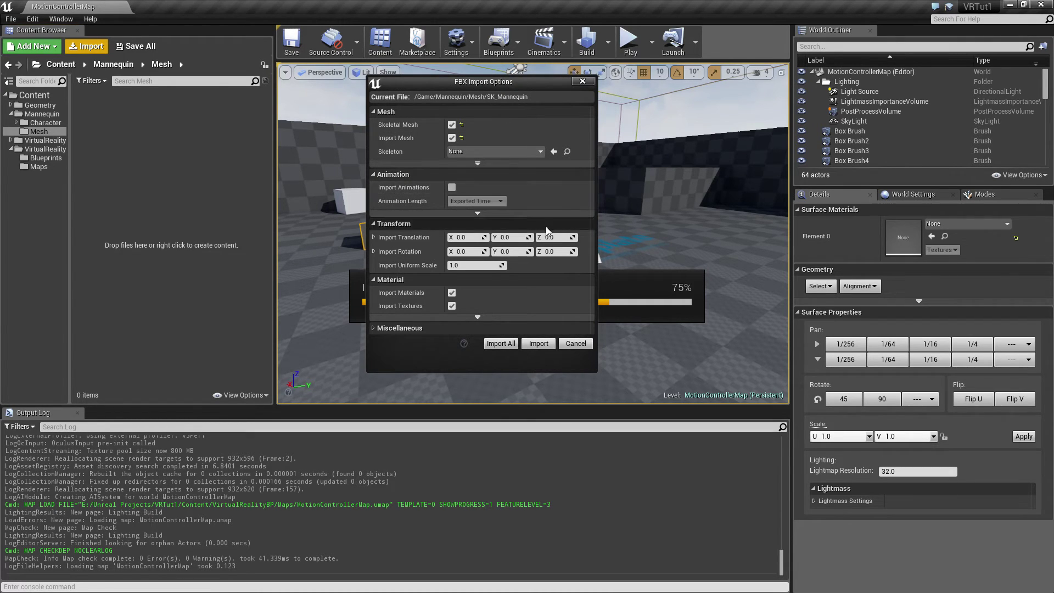
# Import SK_Mannequin with Use T0As Ref Pose enabled and Import Materials and Import Textures disabled, and dismiss the message log
pyautogui.click(476, 164)
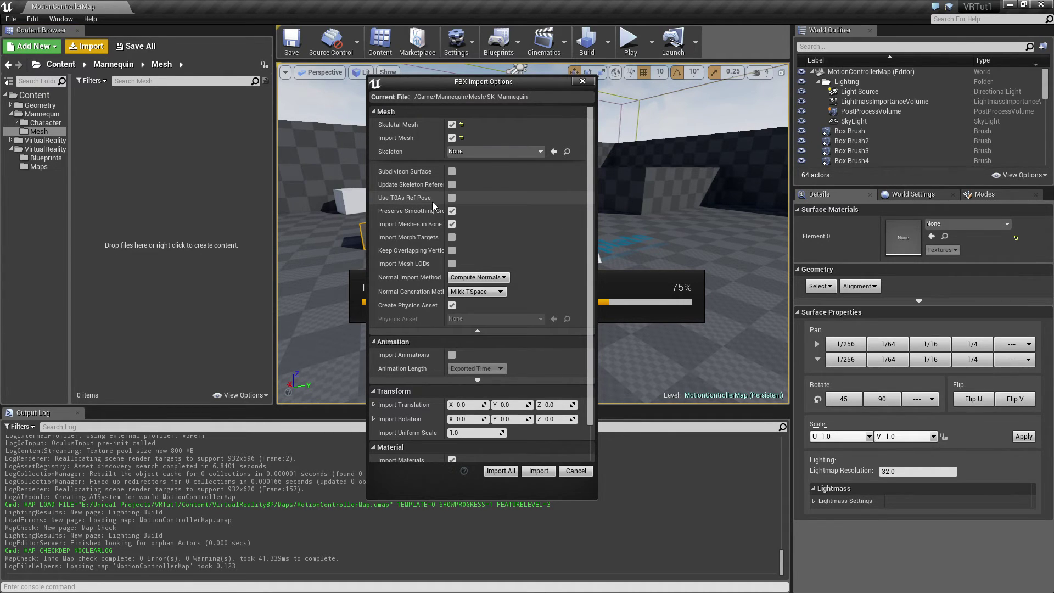
pyautogui.click(452, 198)
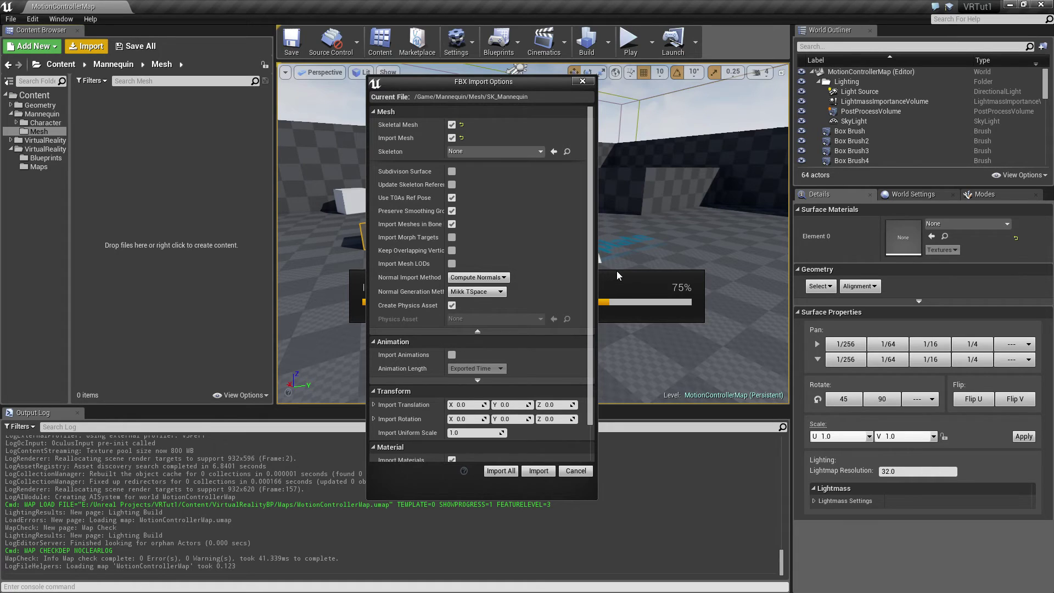
pyautogui.scroll(-3, 475, 437)
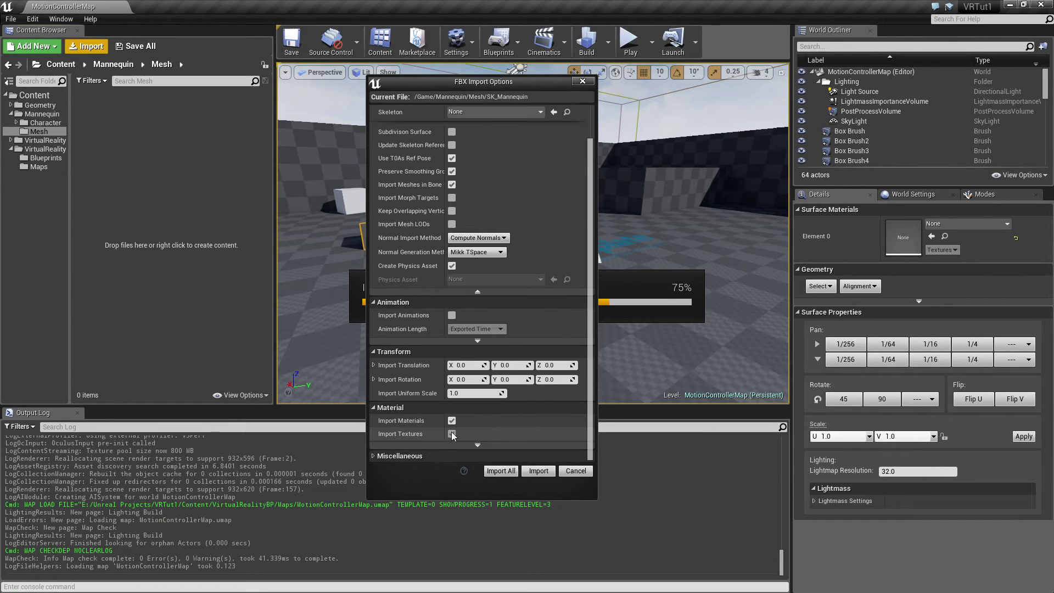
pyautogui.click(452, 434)
pyautogui.click(452, 421)
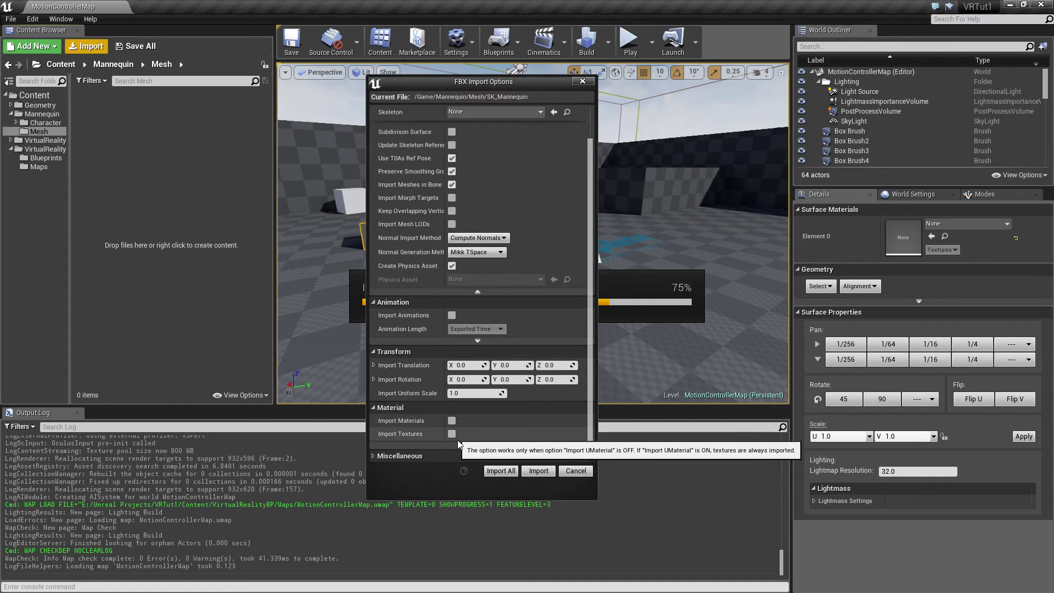
pyautogui.click(531, 476)
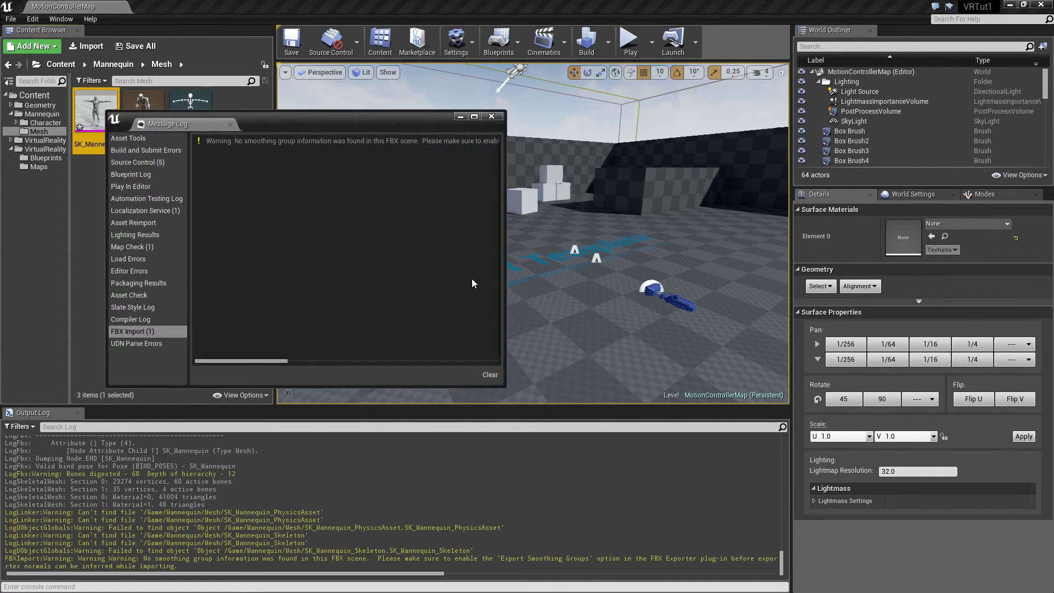
pyautogui.click(491, 116)
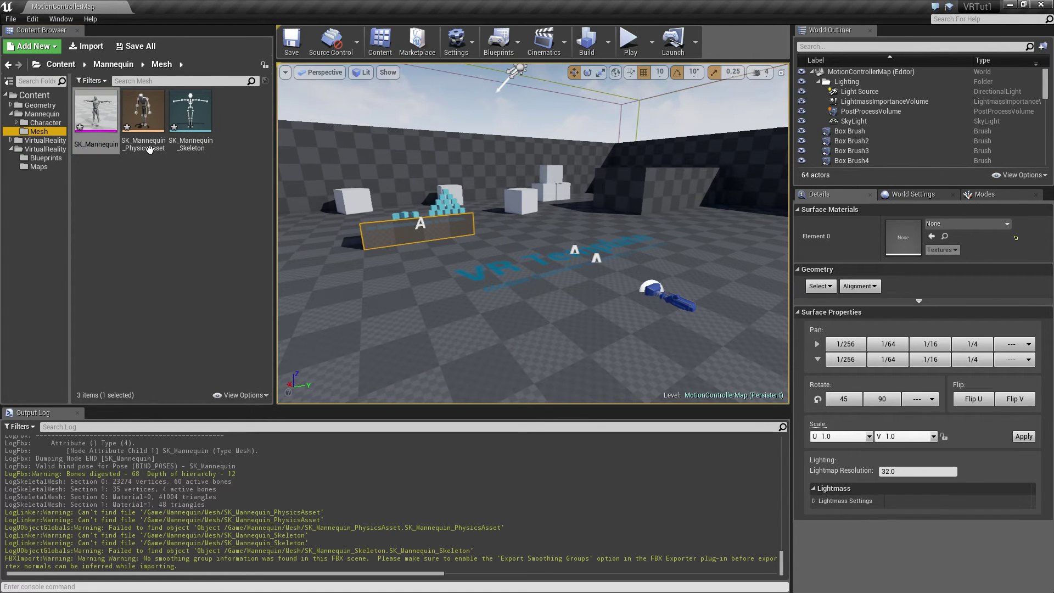
# Force-delete the SK_Mannequin_PhysicsAsset from the Mesh folder
pyautogui.click(149, 149)
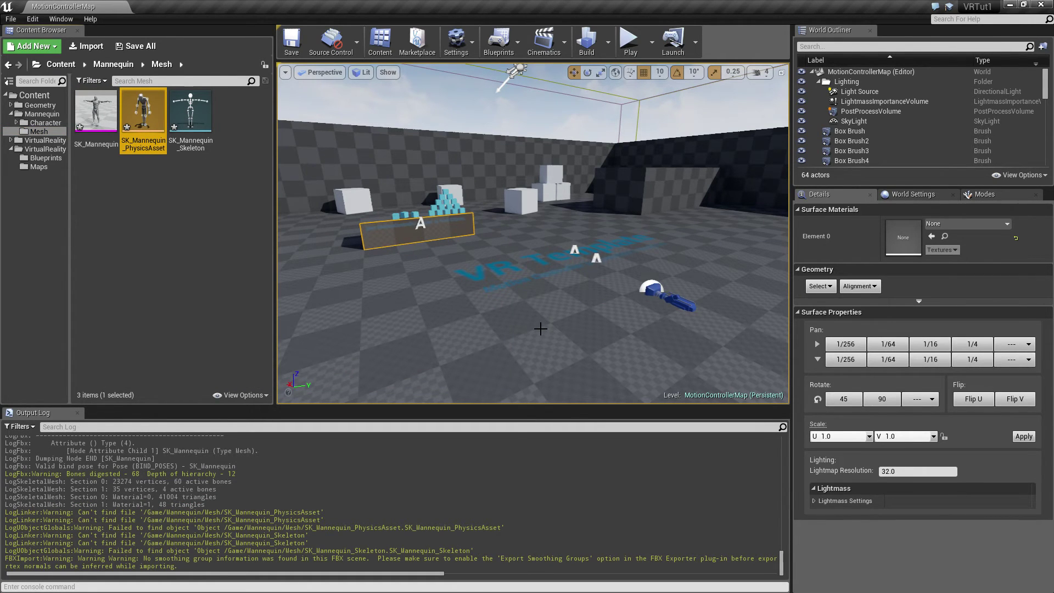
pyautogui.press('Delete')
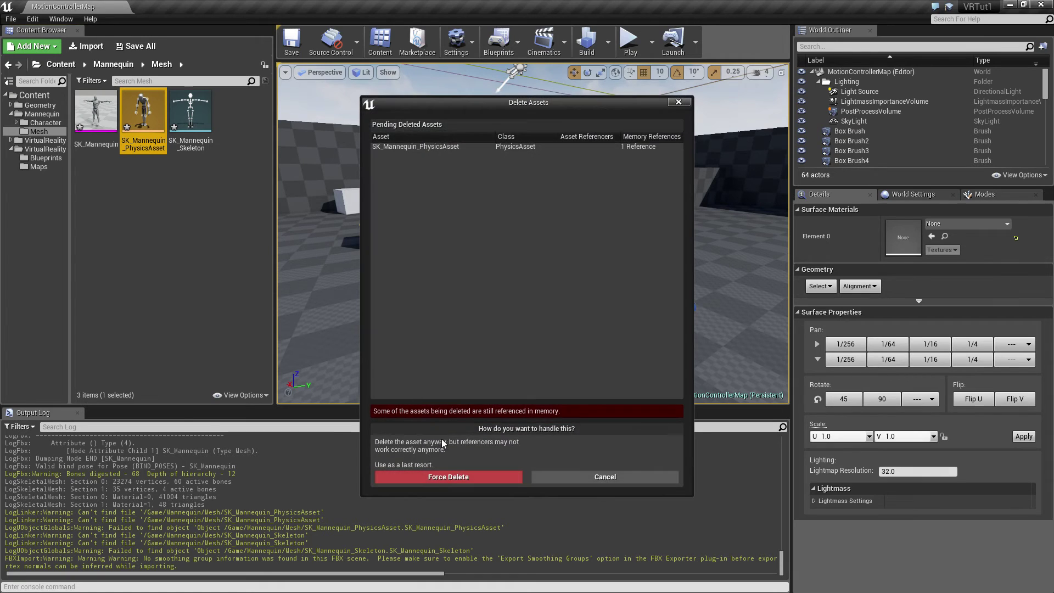
pyautogui.click(447, 476)
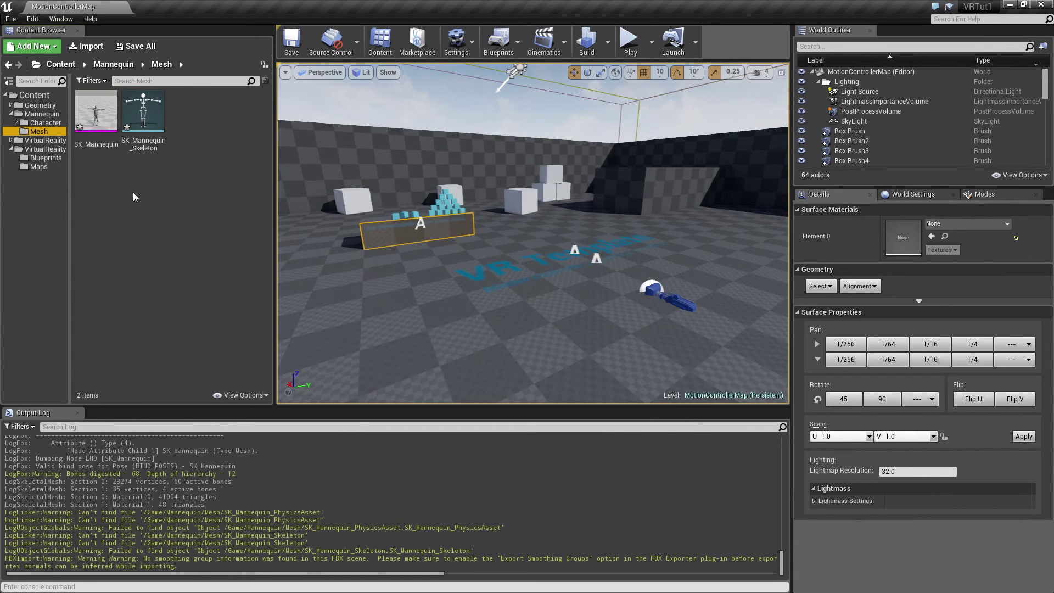
# Assign M_UE4Man_Body to Element 0 and M_UE4Man_ChestLogo to Element 1 of the SK_Mannequin mesh, then save and close it
pyautogui.doubleClick(96, 110)
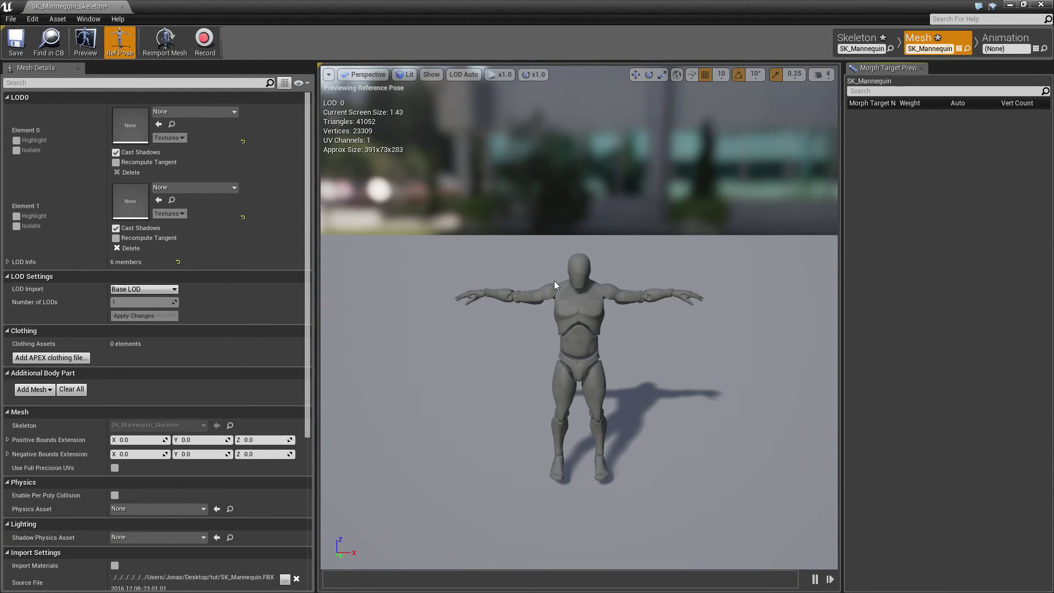
pyautogui.click(163, 113)
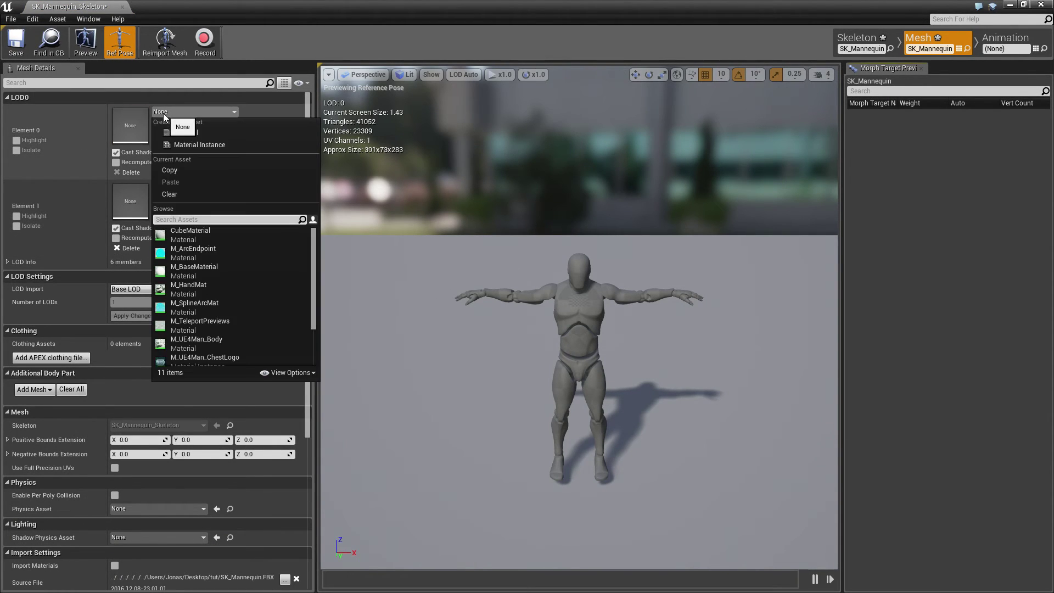
pyautogui.click(192, 341)
pyautogui.click(174, 187)
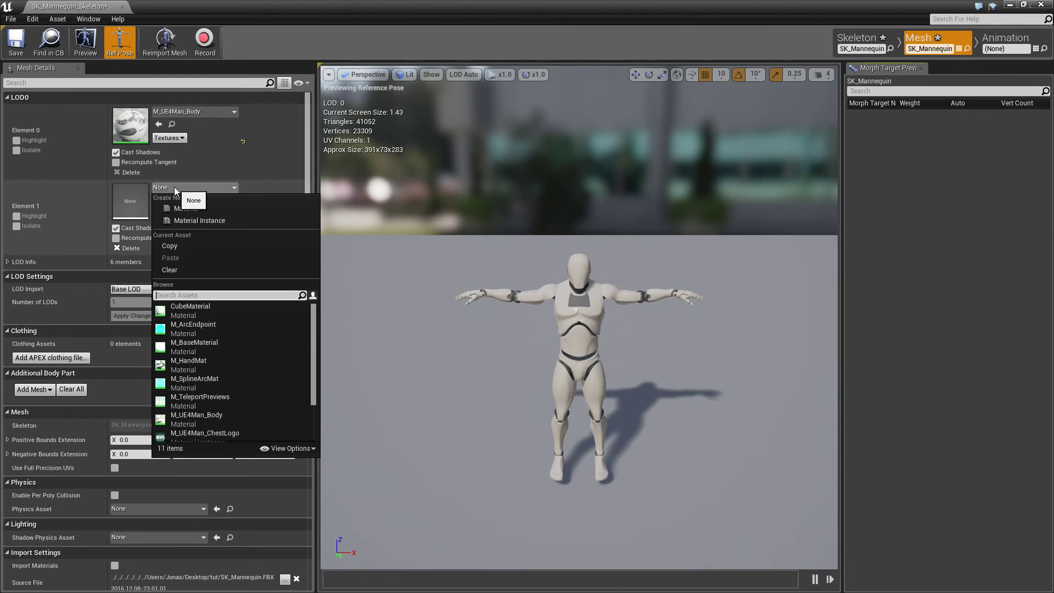
pyautogui.click(206, 436)
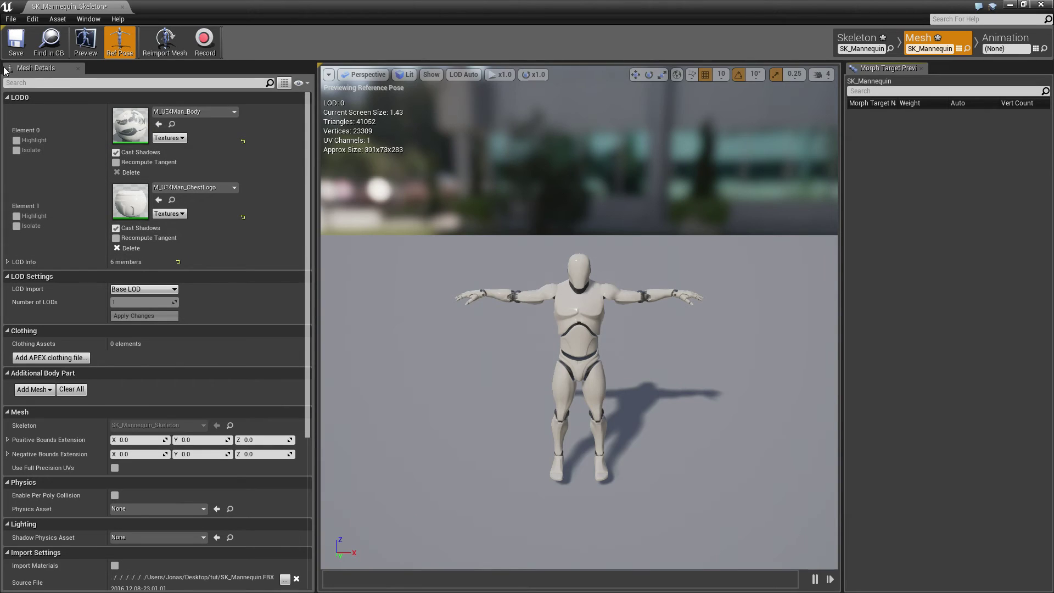
pyautogui.click(123, 8)
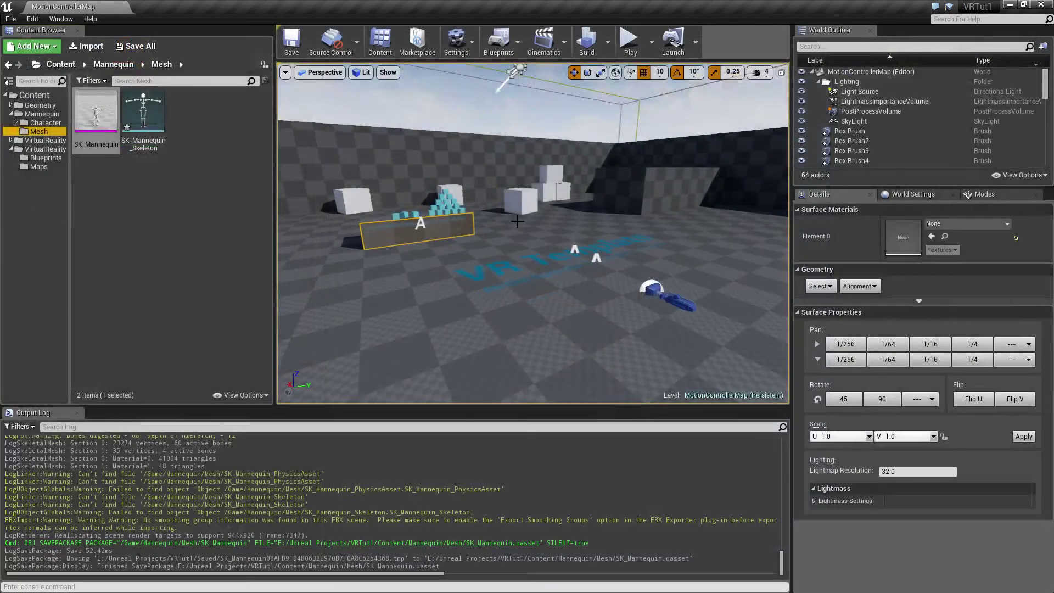
# Import SK_Mannequin_Body.FBX and SK_Mannequin_Head.FBX into the Mesh folder, using SK_Mannequin_Skeleton as the skeleton for both
pyautogui.click(213, 117)
pyautogui.click(94, 51)
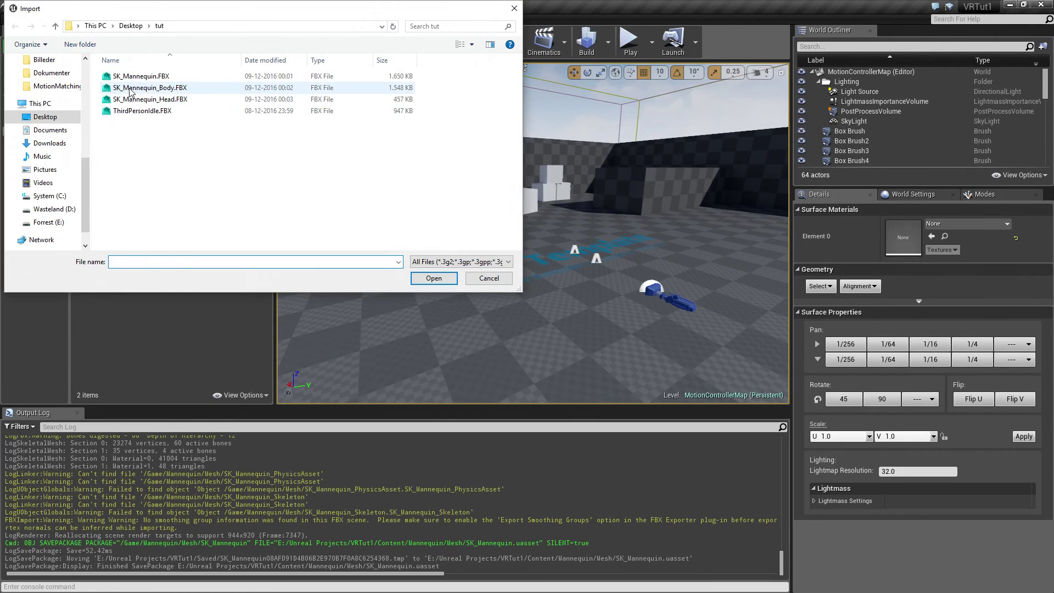
pyautogui.click(142, 88)
pyautogui.keyDown('ctrl'); pyautogui.click(139, 100); pyautogui.keyUp('ctrl')
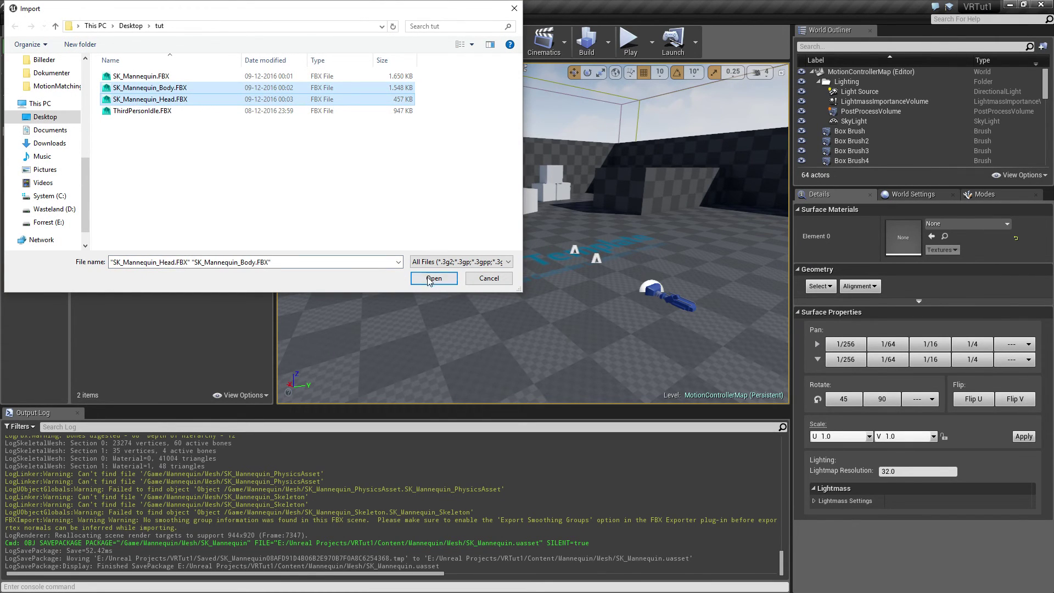
pyautogui.click(432, 279)
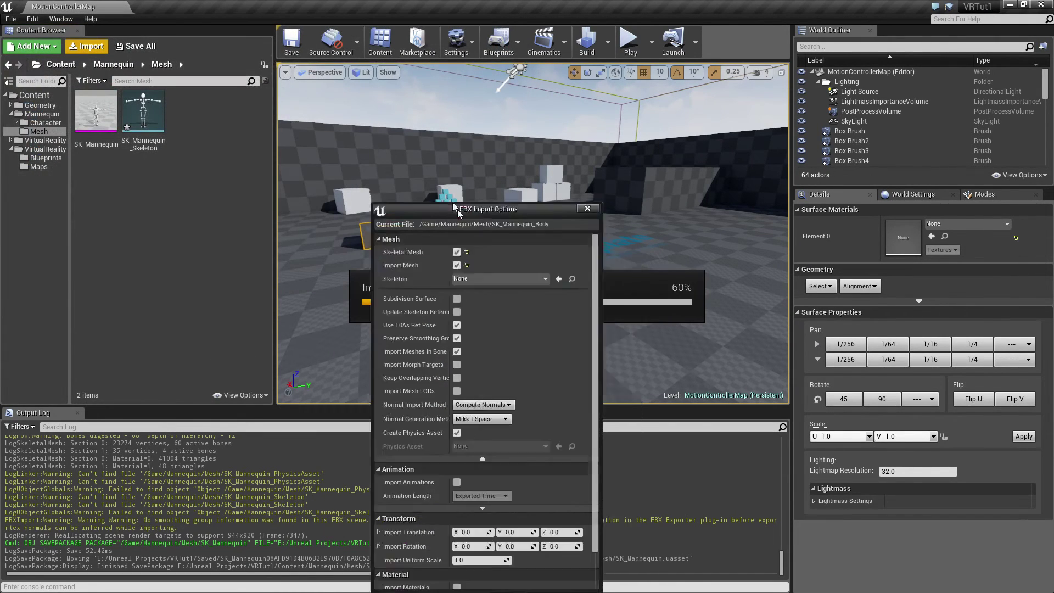
pyautogui.click(433, 192)
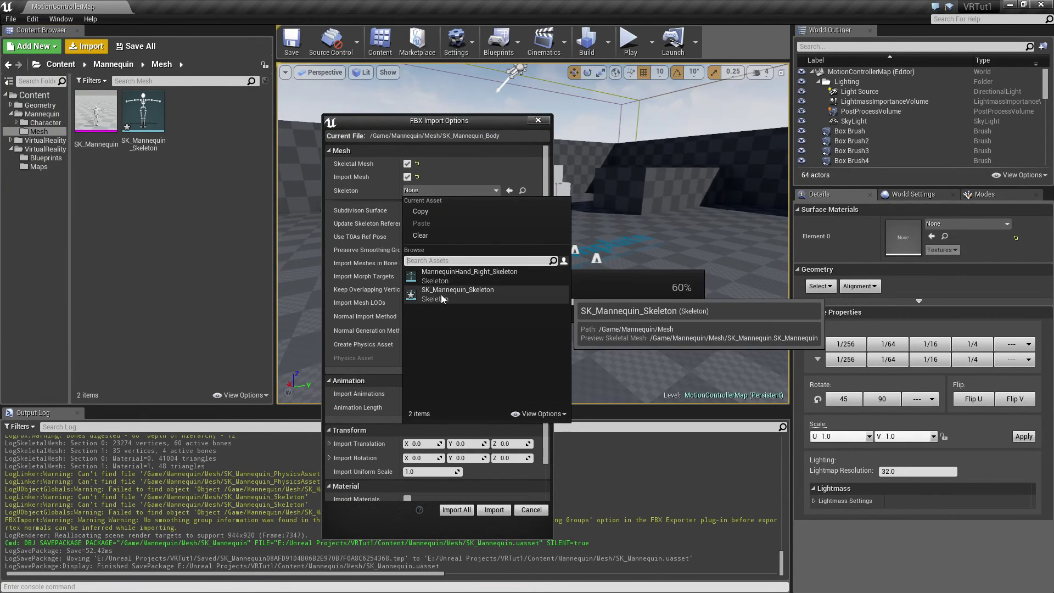
pyautogui.click(440, 294)
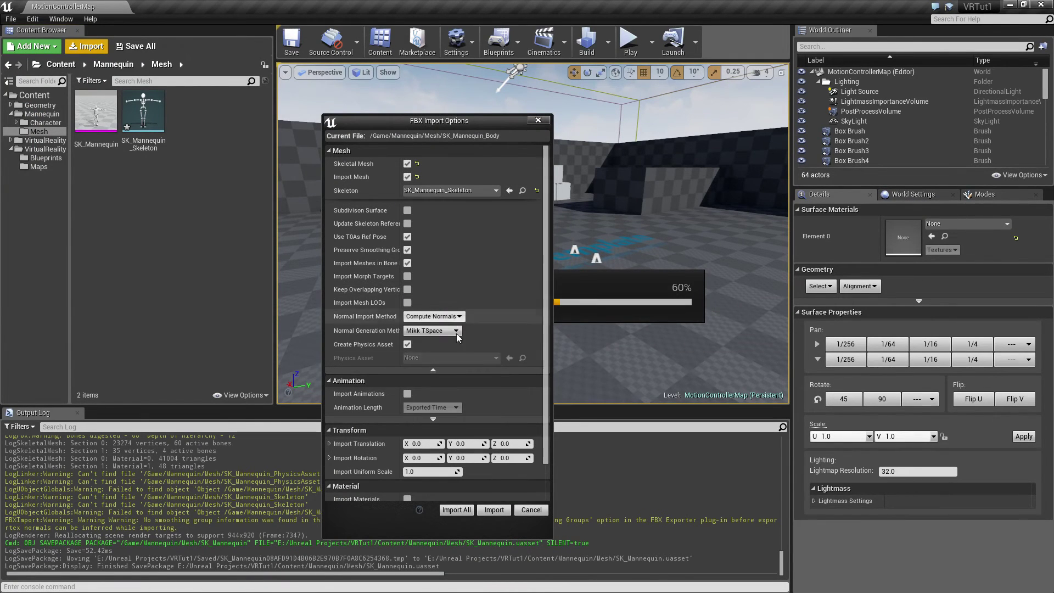
pyautogui.click(457, 509)
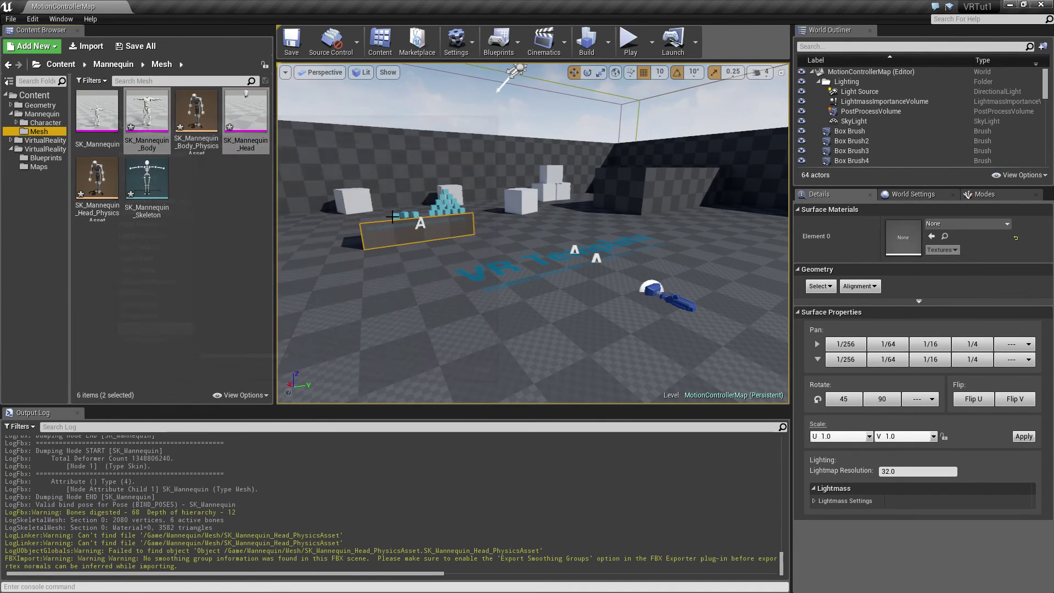
pyautogui.click(218, 263)
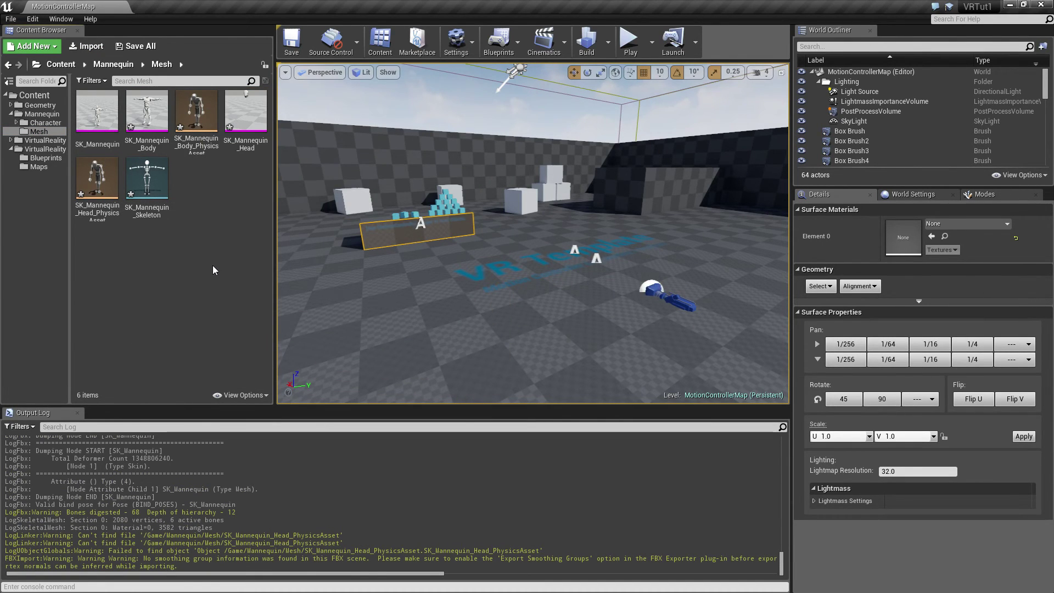
# Delete the SK_Mannequin_Head_PhysicsAsset and SK_Mannequin_Body_PhysicsAsset from the Mesh folder
pyautogui.click(97, 179)
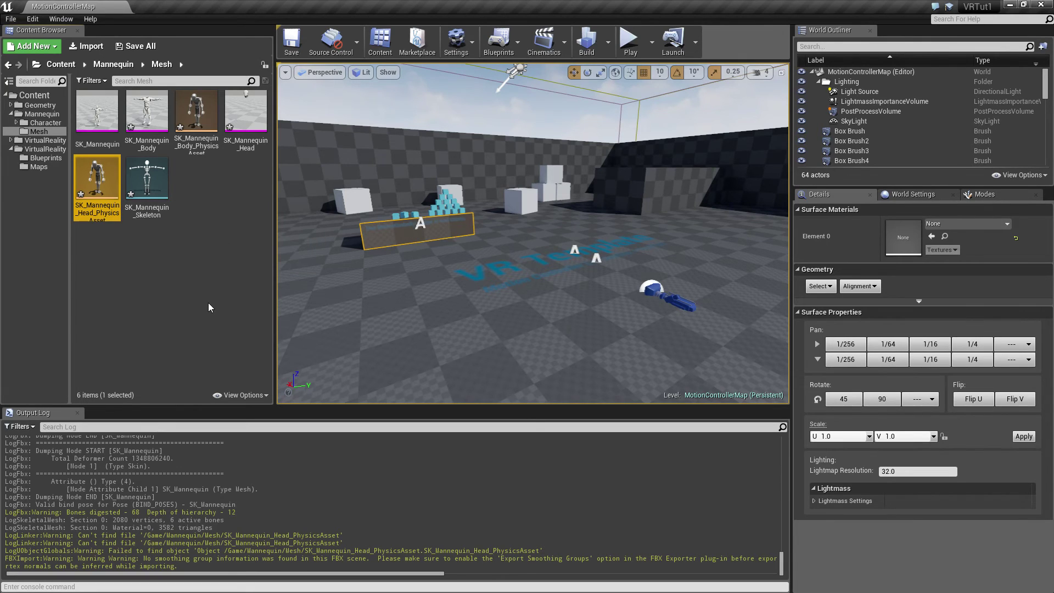
pyautogui.keyDown('ctrl'); pyautogui.click(196, 113); pyautogui.keyUp('ctrl')
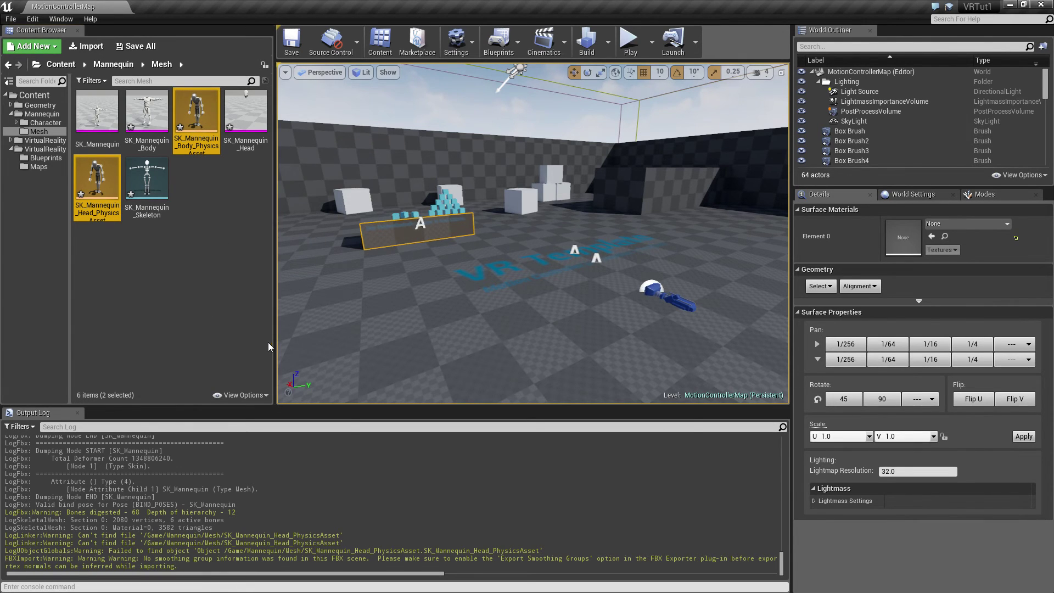
pyautogui.press('Delete')
pyautogui.click(472, 478)
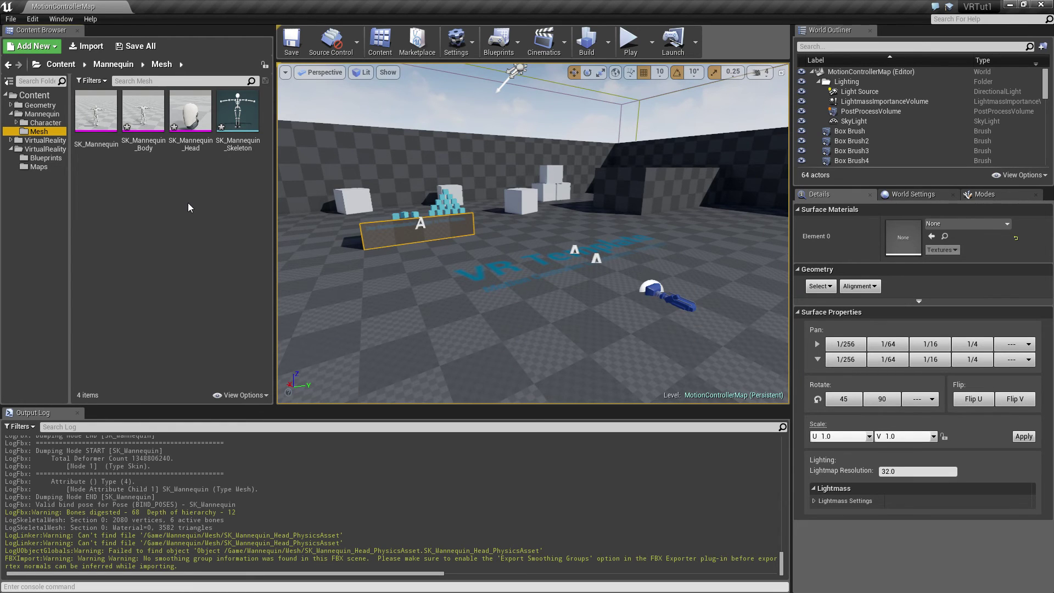
# Save the modified SK_Mannequin_Body, SK_Mannequin_Head and SK_Mannequin_Skeleton assets
pyautogui.click(164, 202)
pyautogui.click(138, 46)
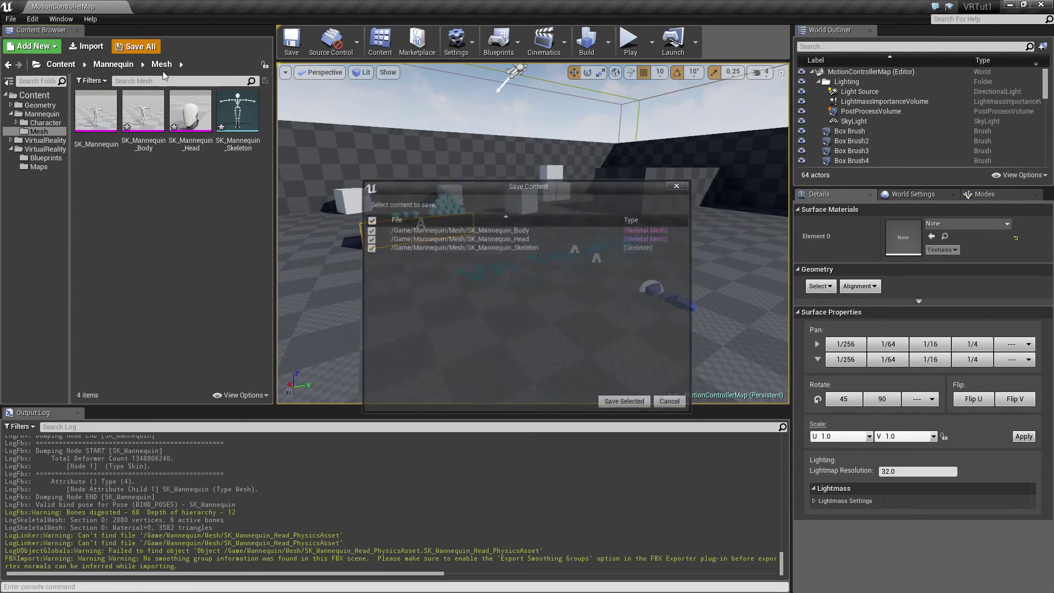
pyautogui.click(626, 405)
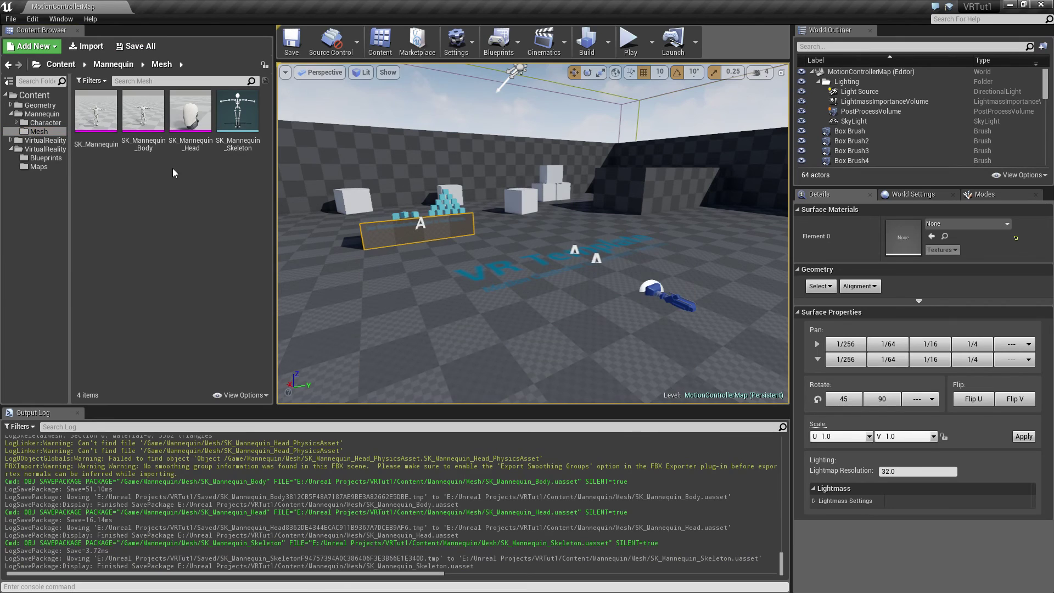
# Create a new folder named Animations inside the Mannequin folder
pyautogui.click(40, 114)
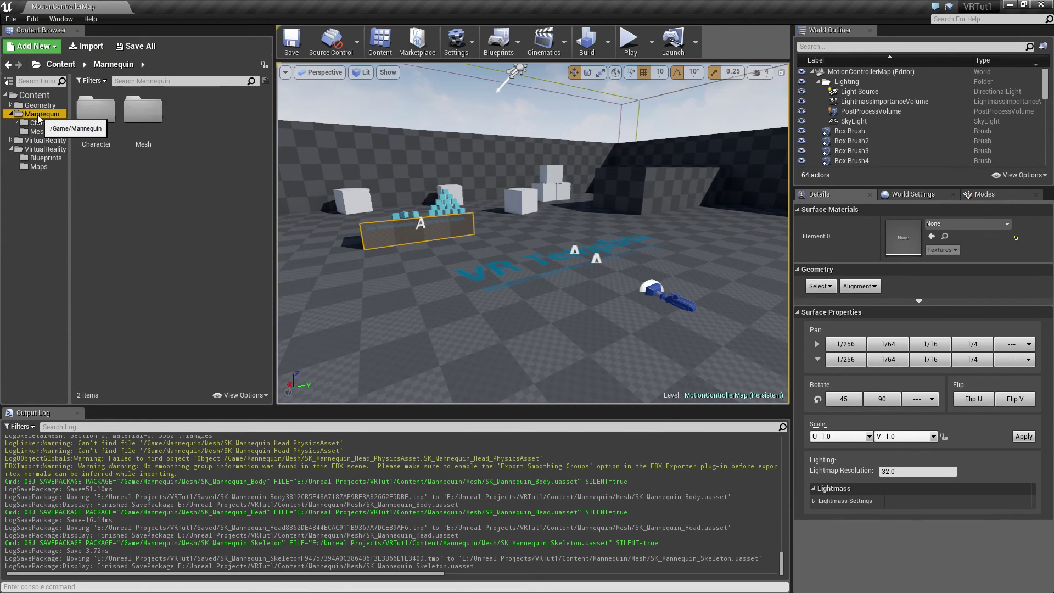
pyautogui.rightClick(40, 118)
pyautogui.click(63, 121)
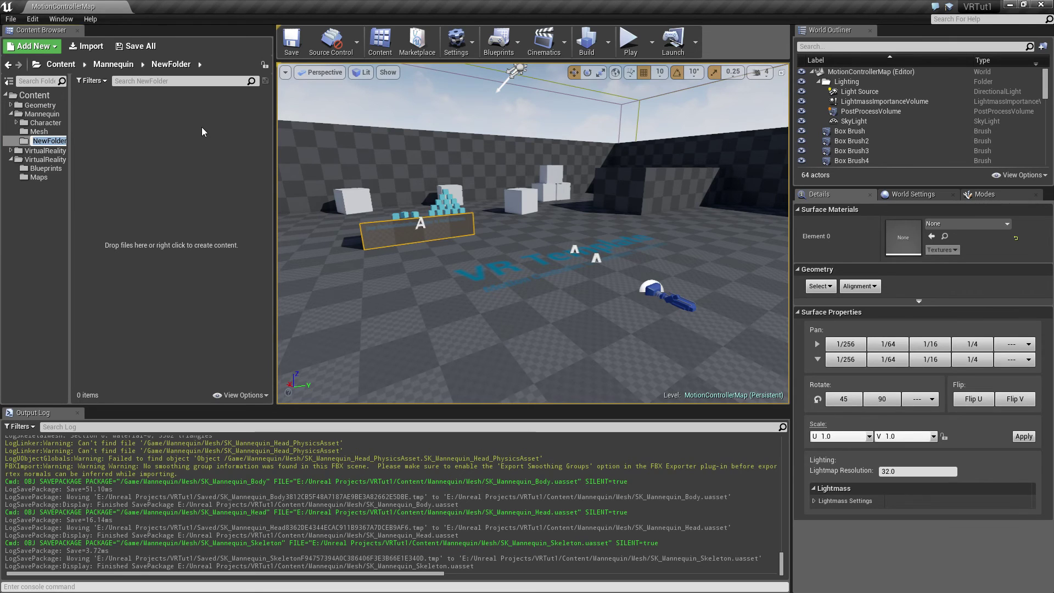
pyautogui.write('Animations')
pyautogui.press('Return')
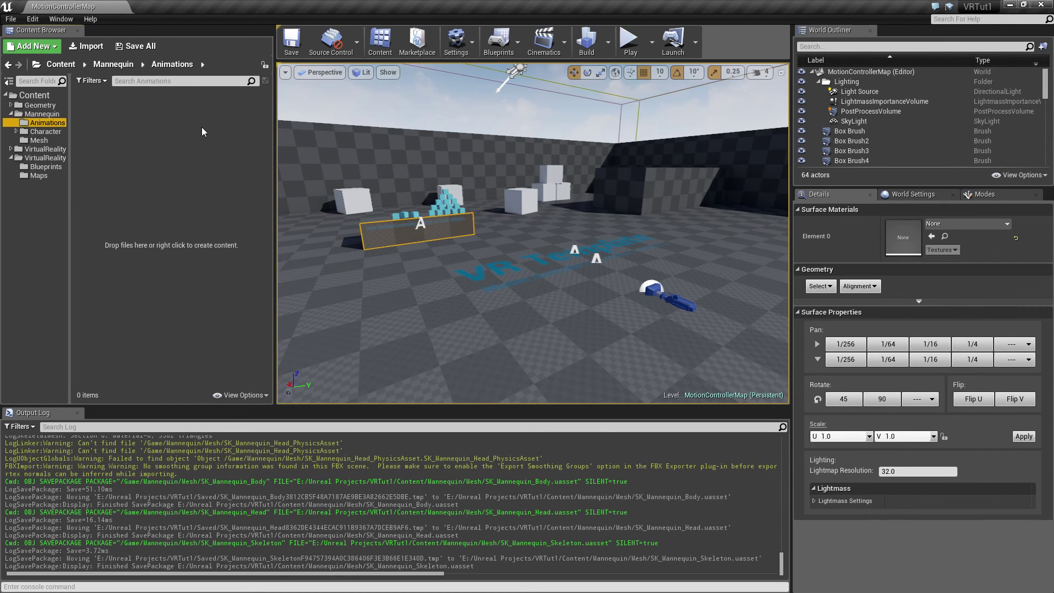
# Import ThirdPersonIdle.FBX into the Animations folder with SK_Mannequin_Skeleton as its skeleton
pyautogui.click(87, 46)
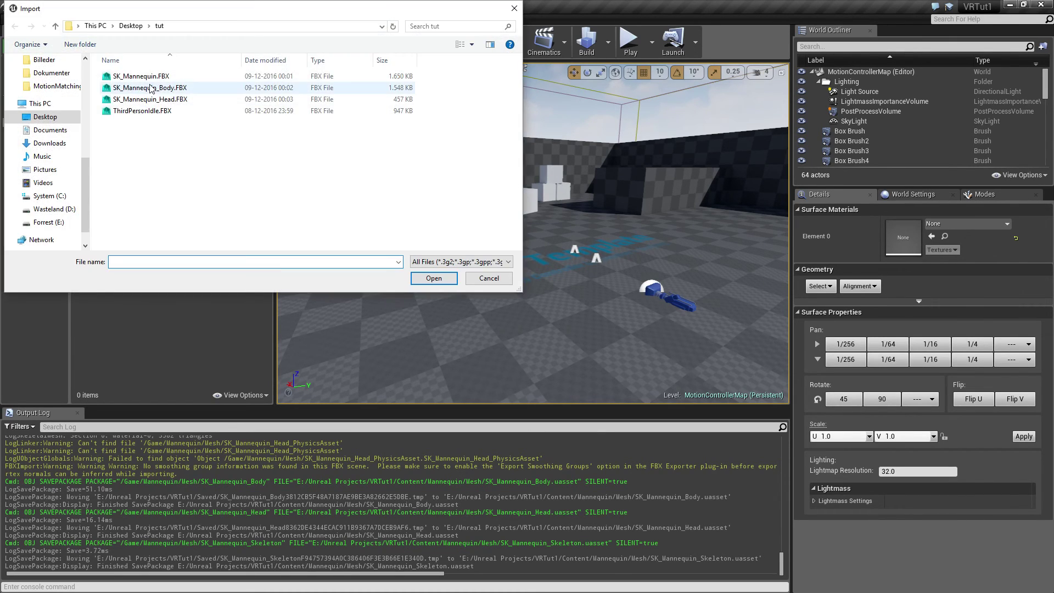
pyautogui.doubleClick(147, 111)
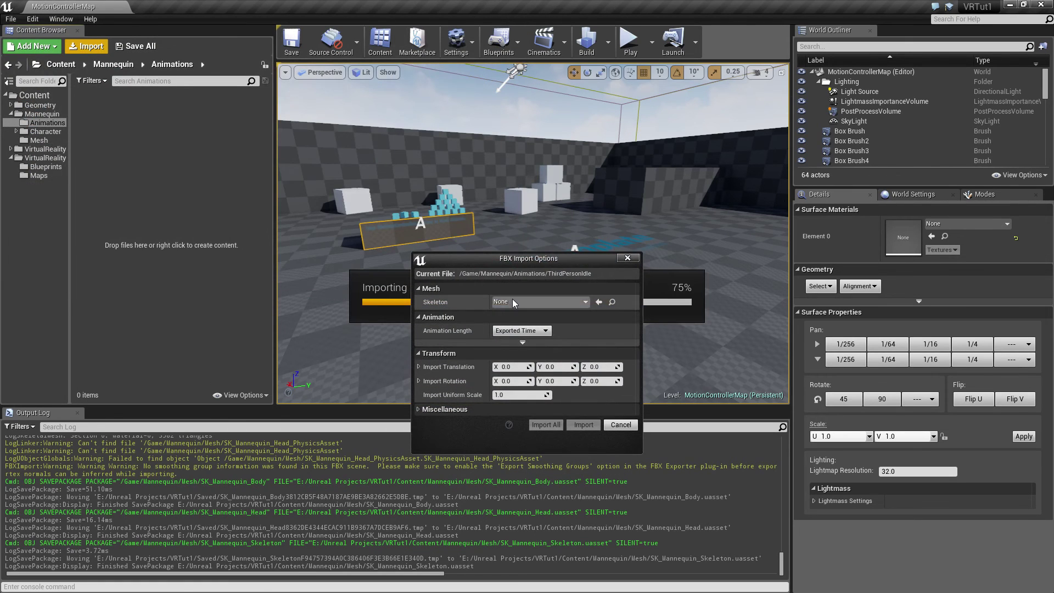
pyautogui.click(538, 302)
pyautogui.click(535, 390)
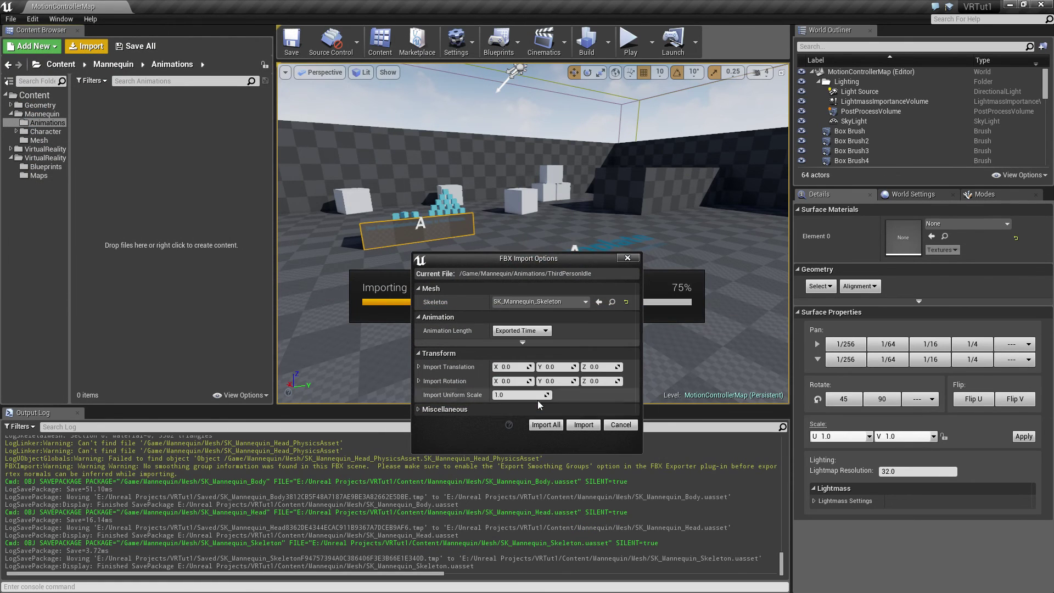
pyautogui.click(584, 425)
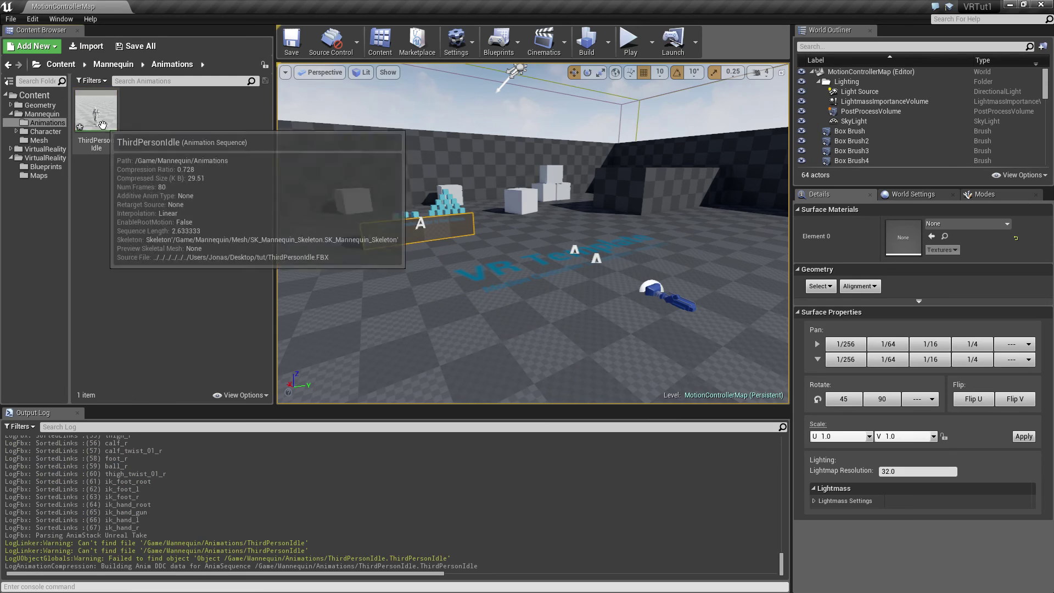
# Open ThirdPersonIdle, show the skeleton's advanced options, and recursively set translation retargeting to Skeleton from spine_01 down
pyautogui.doubleClick(99, 116)
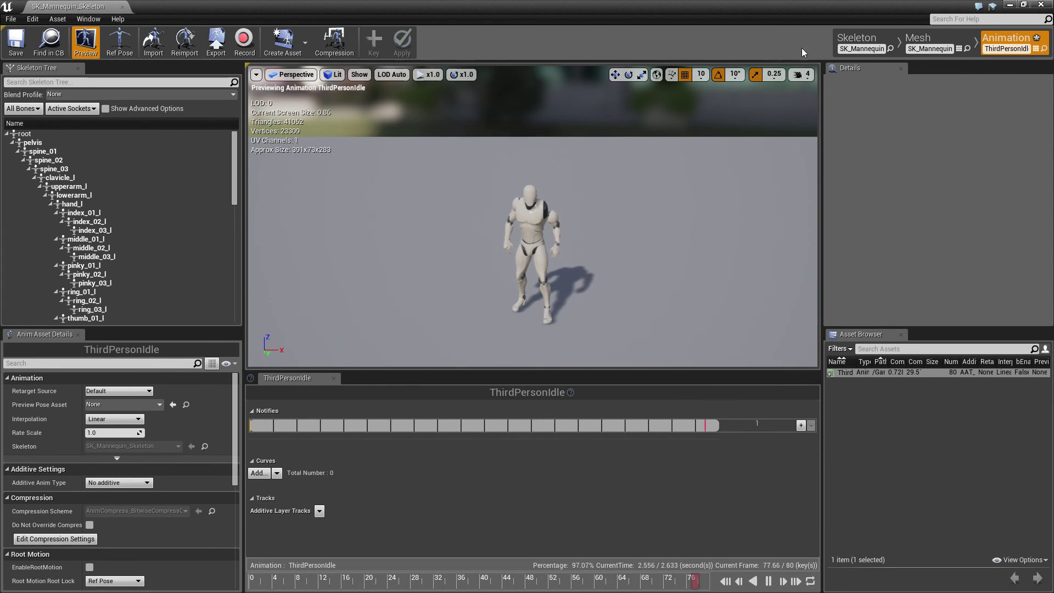
pyautogui.click(846, 45)
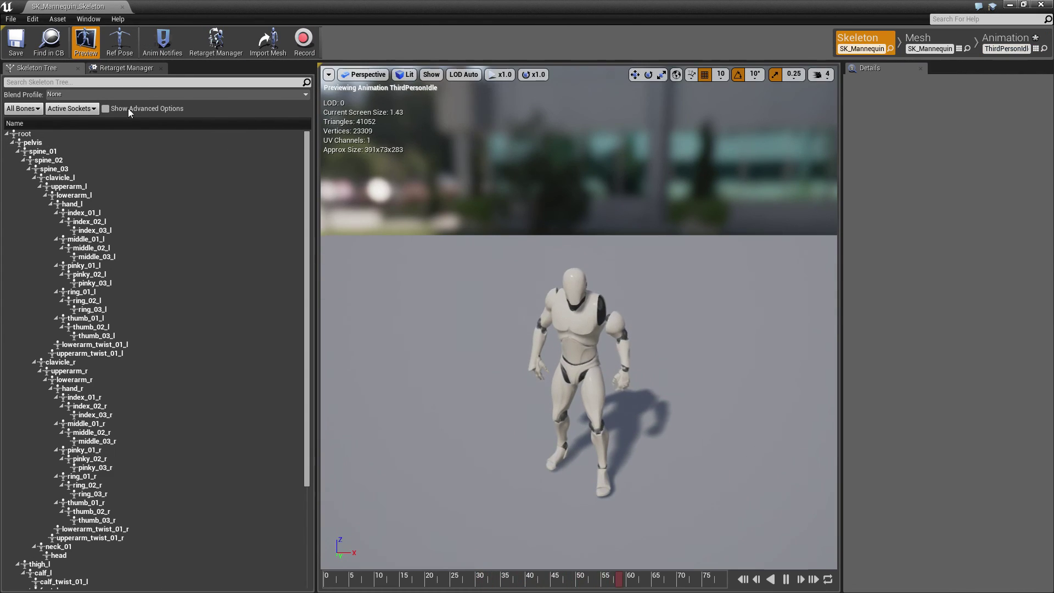
pyautogui.click(108, 109)
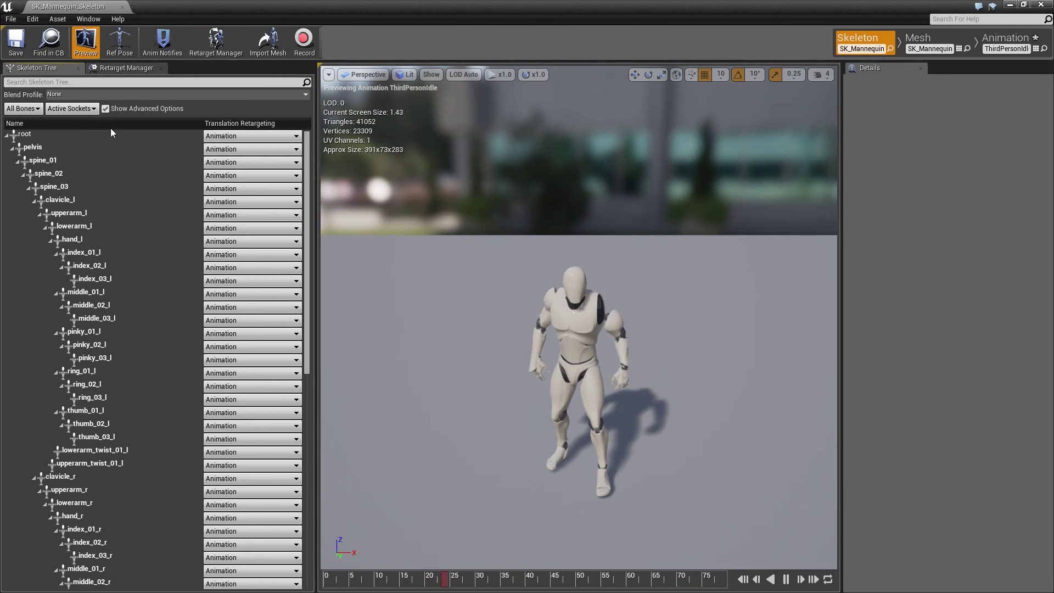
pyautogui.rightClick(245, 161)
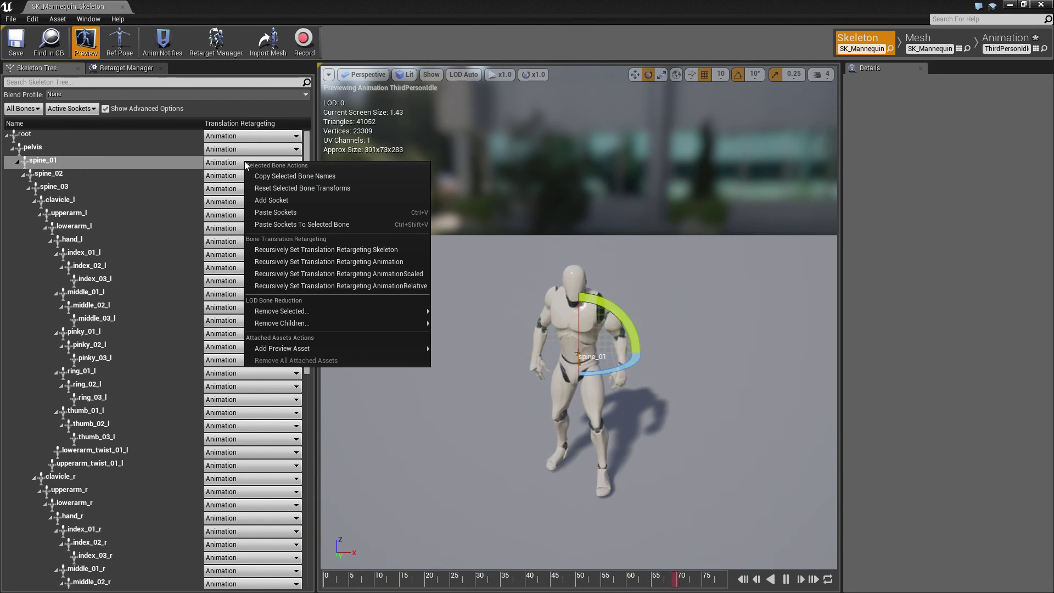
pyautogui.click(295, 252)
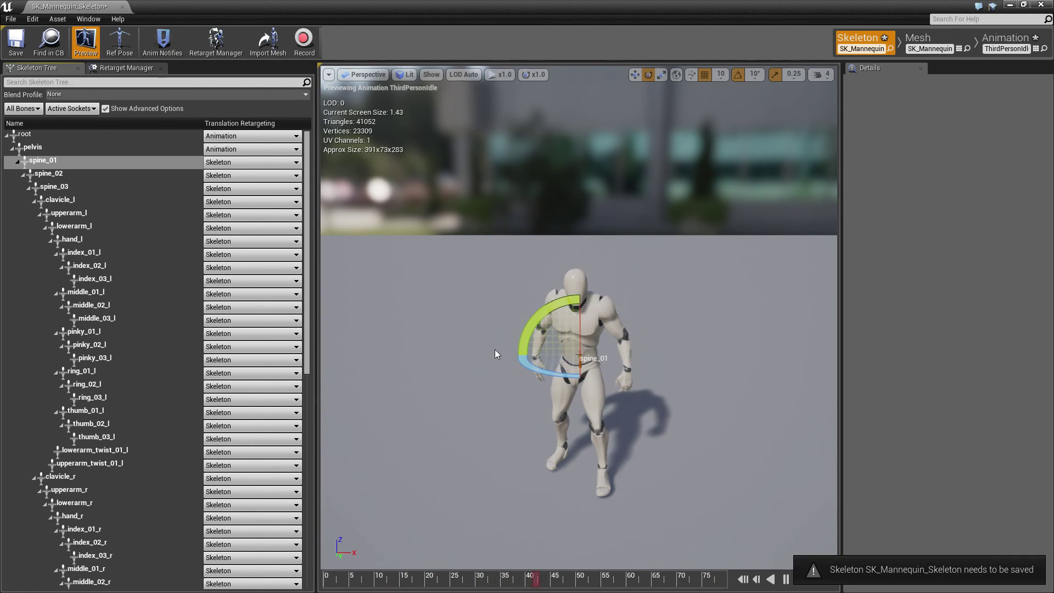
# Check the idle preview up close, then save SK_Mannequin_Skeleton and the ThirdPersonIdle animation
pyautogui.moveTo(536, 353); pyautogui.dragTo(572, 386, button='right')
pyautogui.press('w')
pyautogui.press('w')
pyautogui.moveTo(580, 319); pyautogui.dragTo(709, 291, button='right')
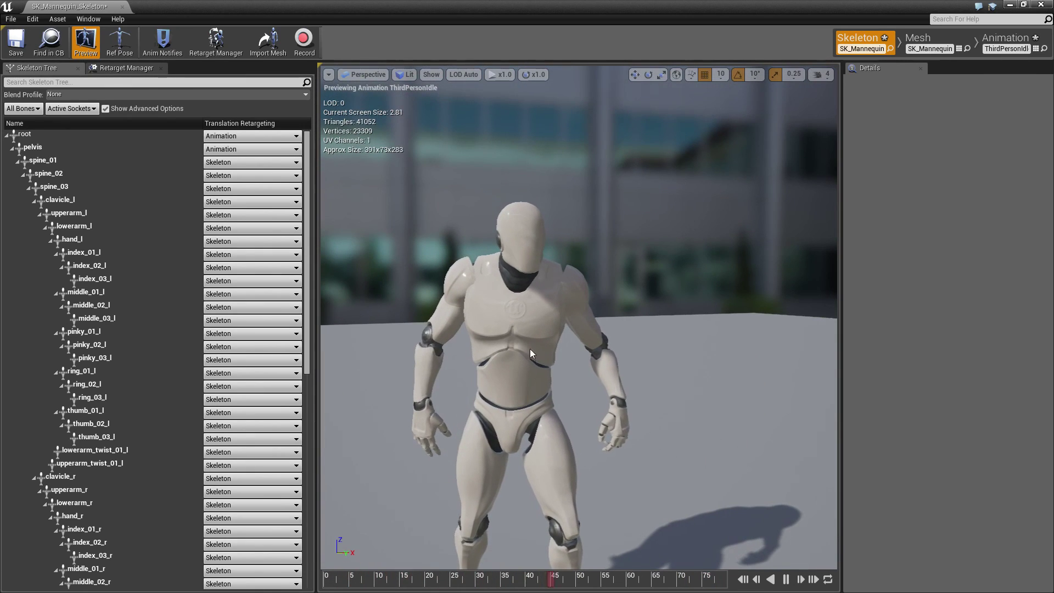
pyautogui.click(17, 48)
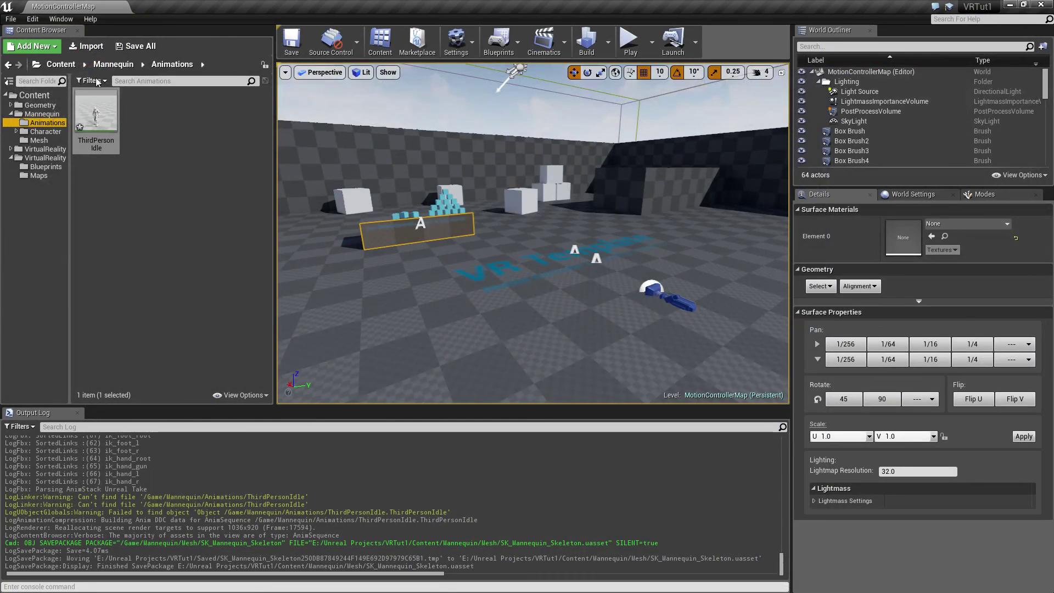
pyautogui.click(136, 46)
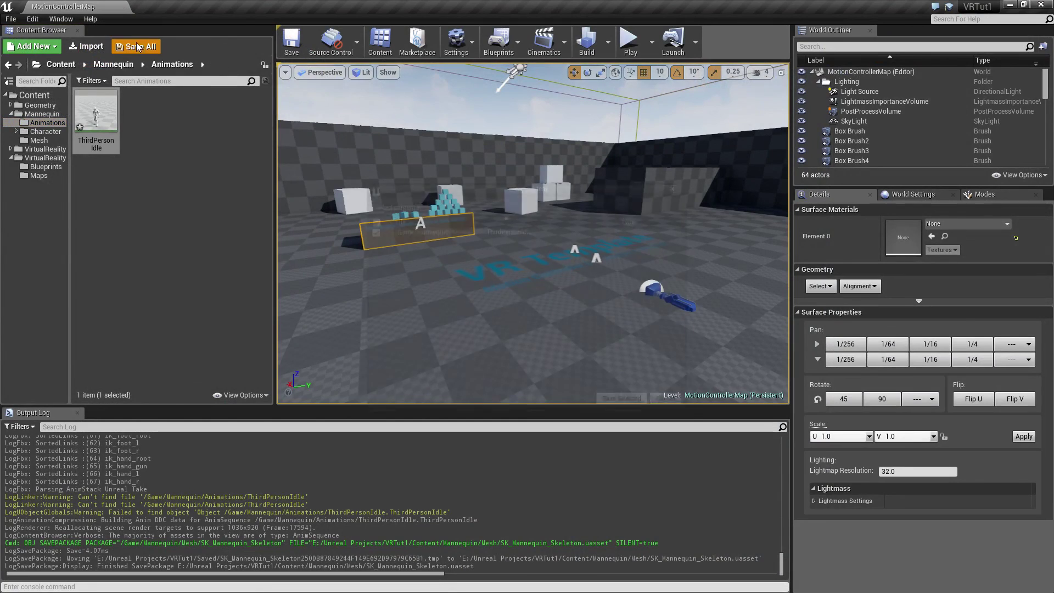
pyautogui.click(624, 405)
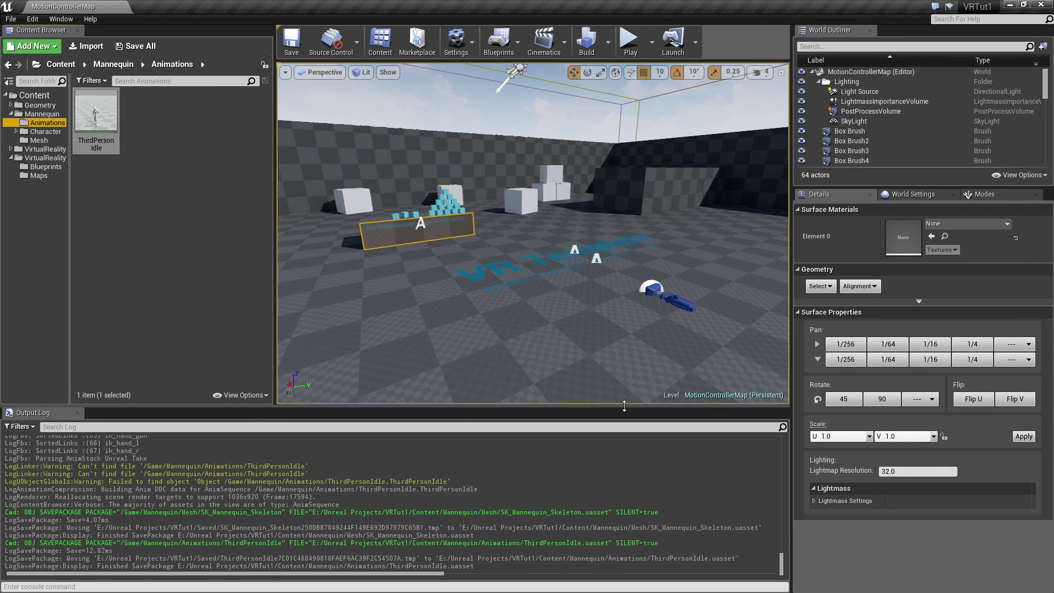
pyautogui.moveTo(497, 281)
pyautogui.mouseDown(button='right')
pyautogui.moveTo(463, 264)
pyautogui.moveTo(519, 260)
pyautogui.mouseUp(button='right')
pyautogui.press('w')
pyautogui.press('a')
pyautogui.press('w')
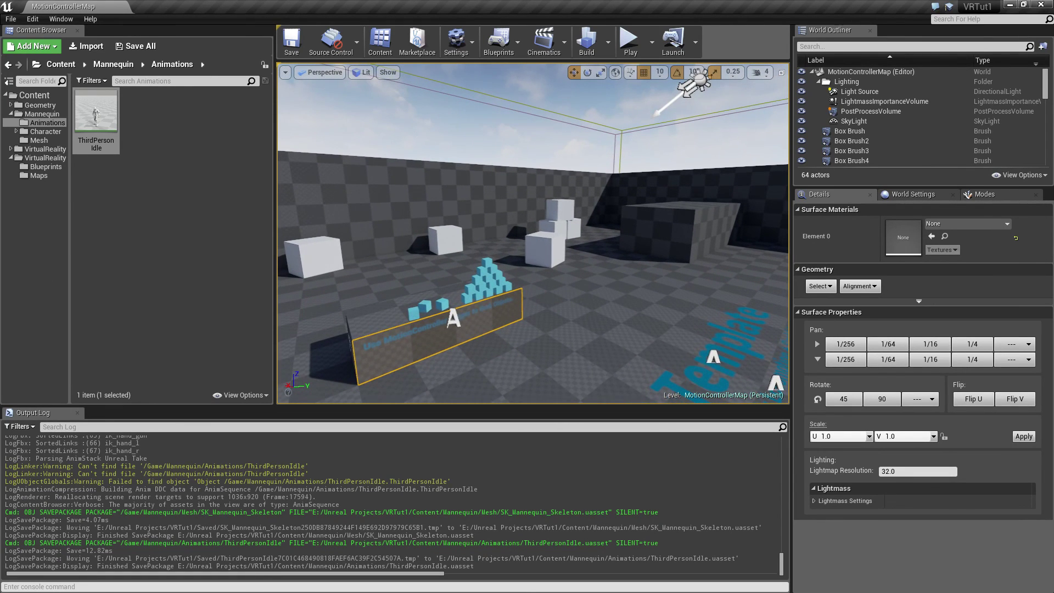